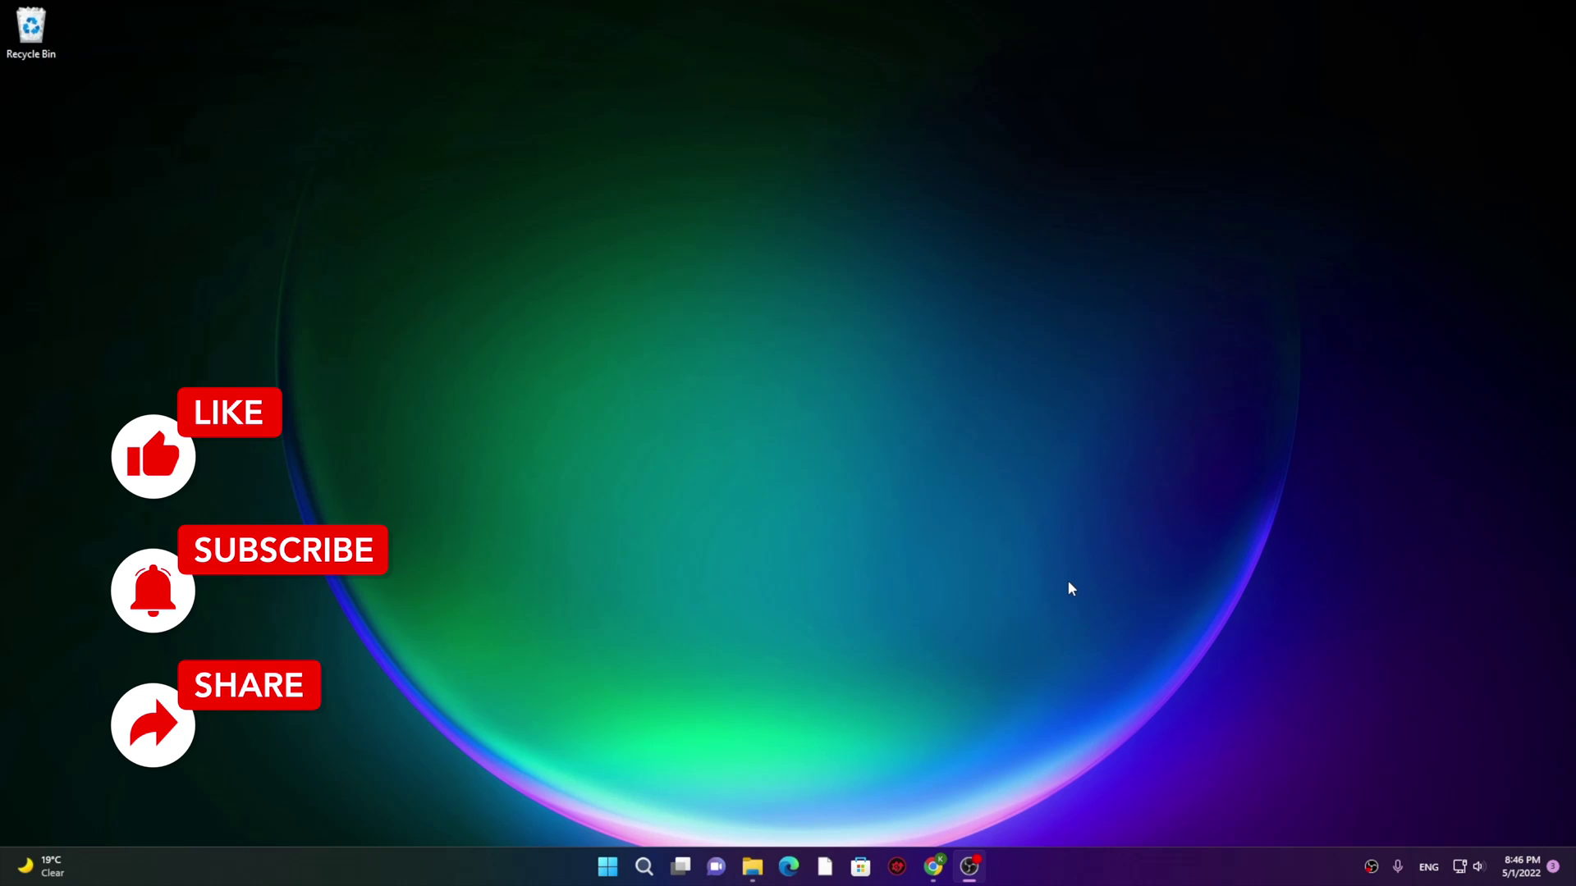
Restore the Chrome window from the taskbar, showing SoftwareKeep's Microsoft Office 2021 products page.
left_click(933, 866)
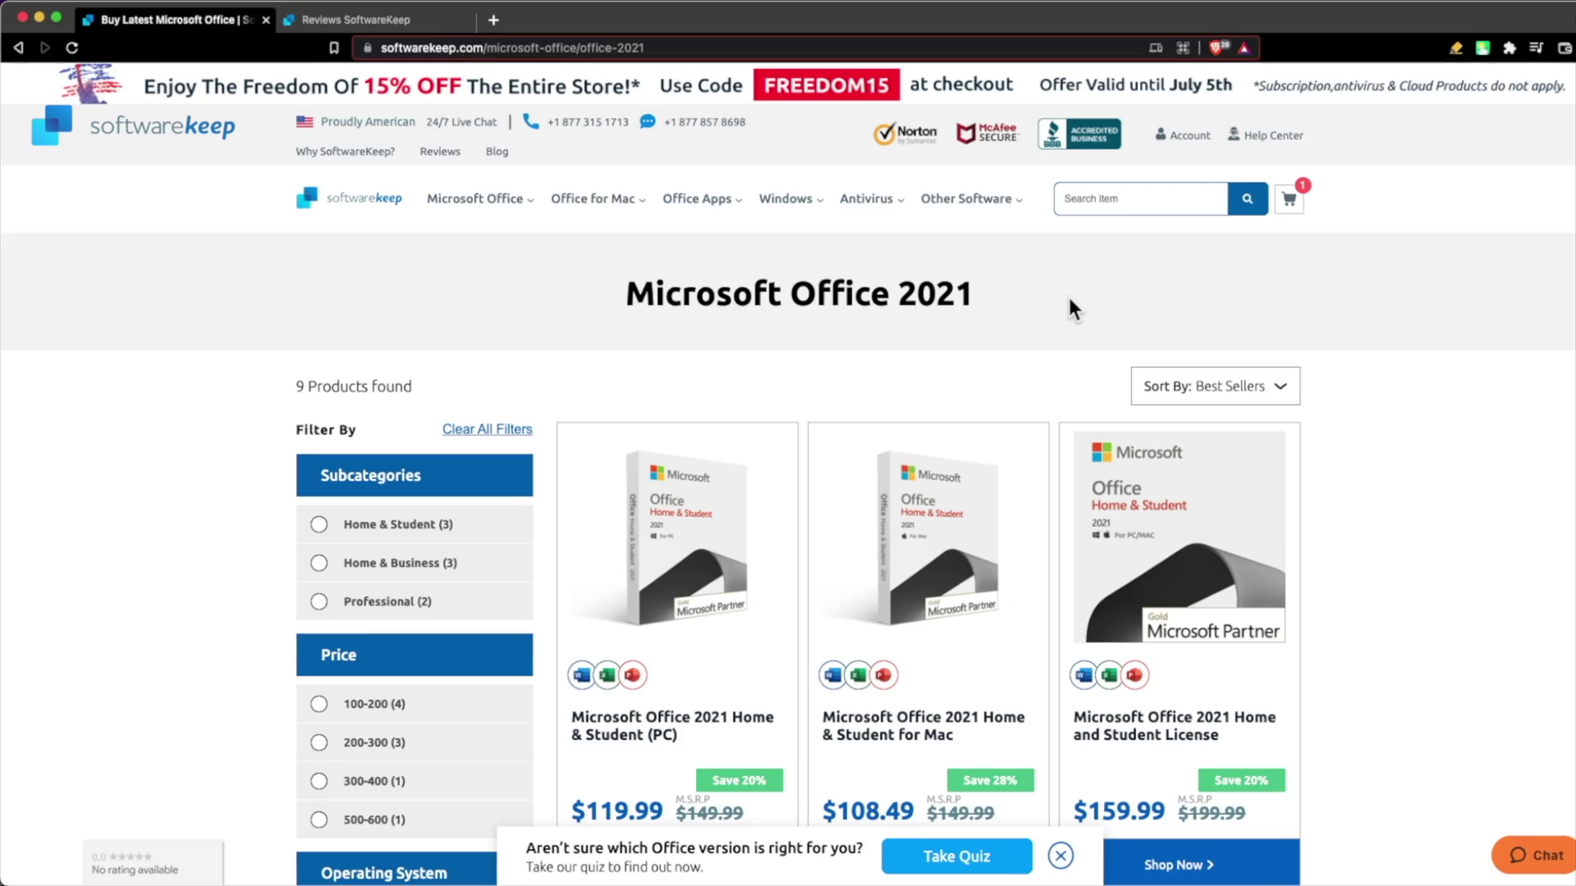
Scroll the Office product page and highlight the $9.99 price and 'Add product to cart' heading.
scroll(741, 721, "down", 5)
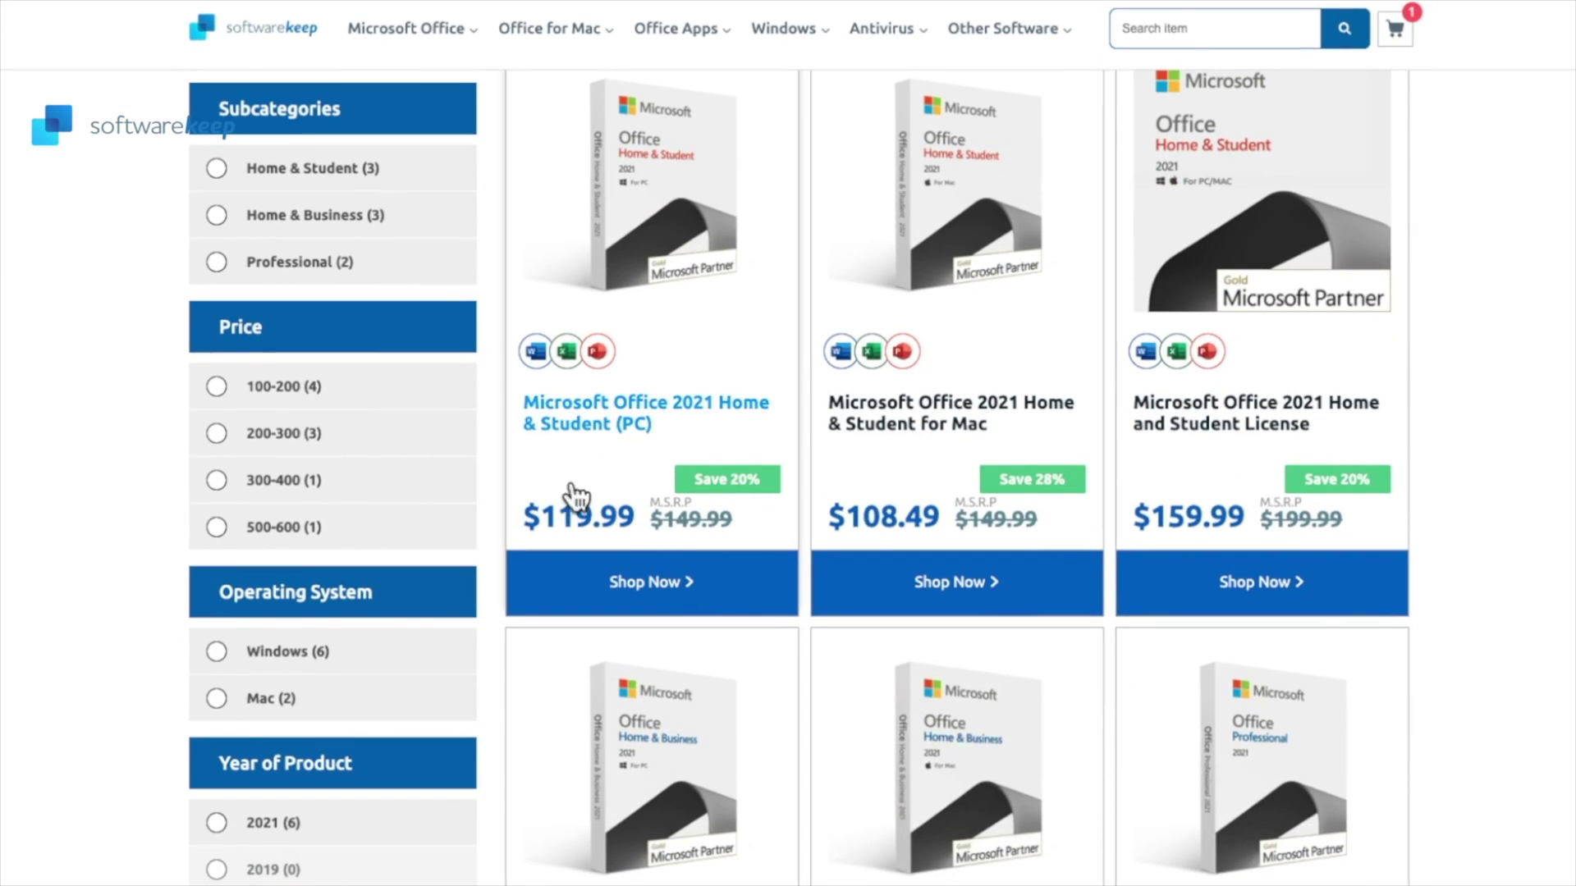
scroll(1190, 517, "down", 5)
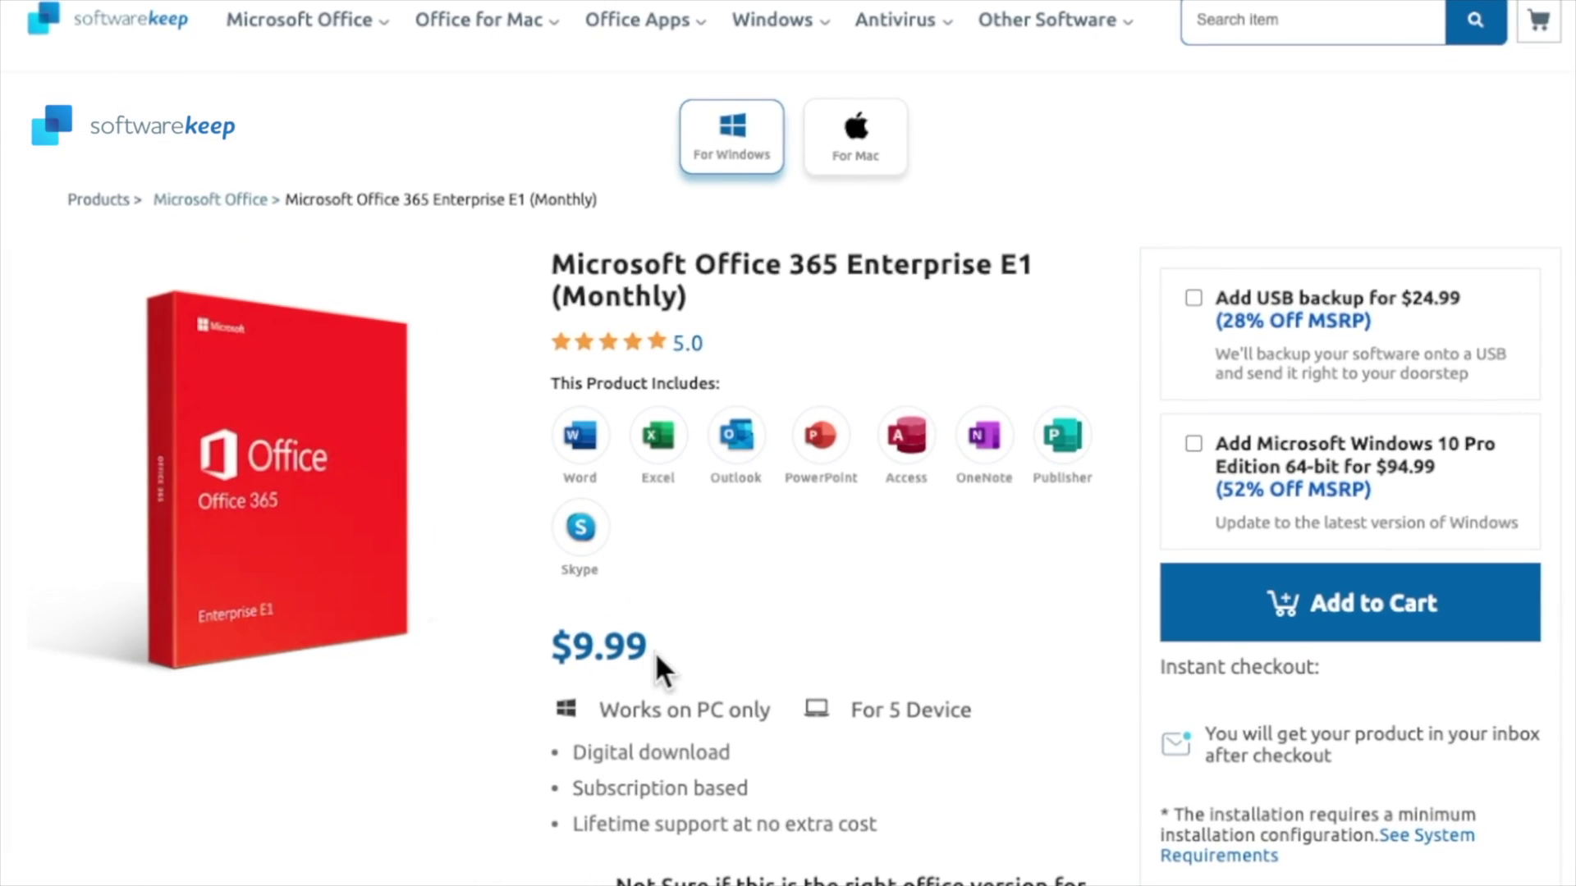
left_click_drag(655, 652, 553, 650)
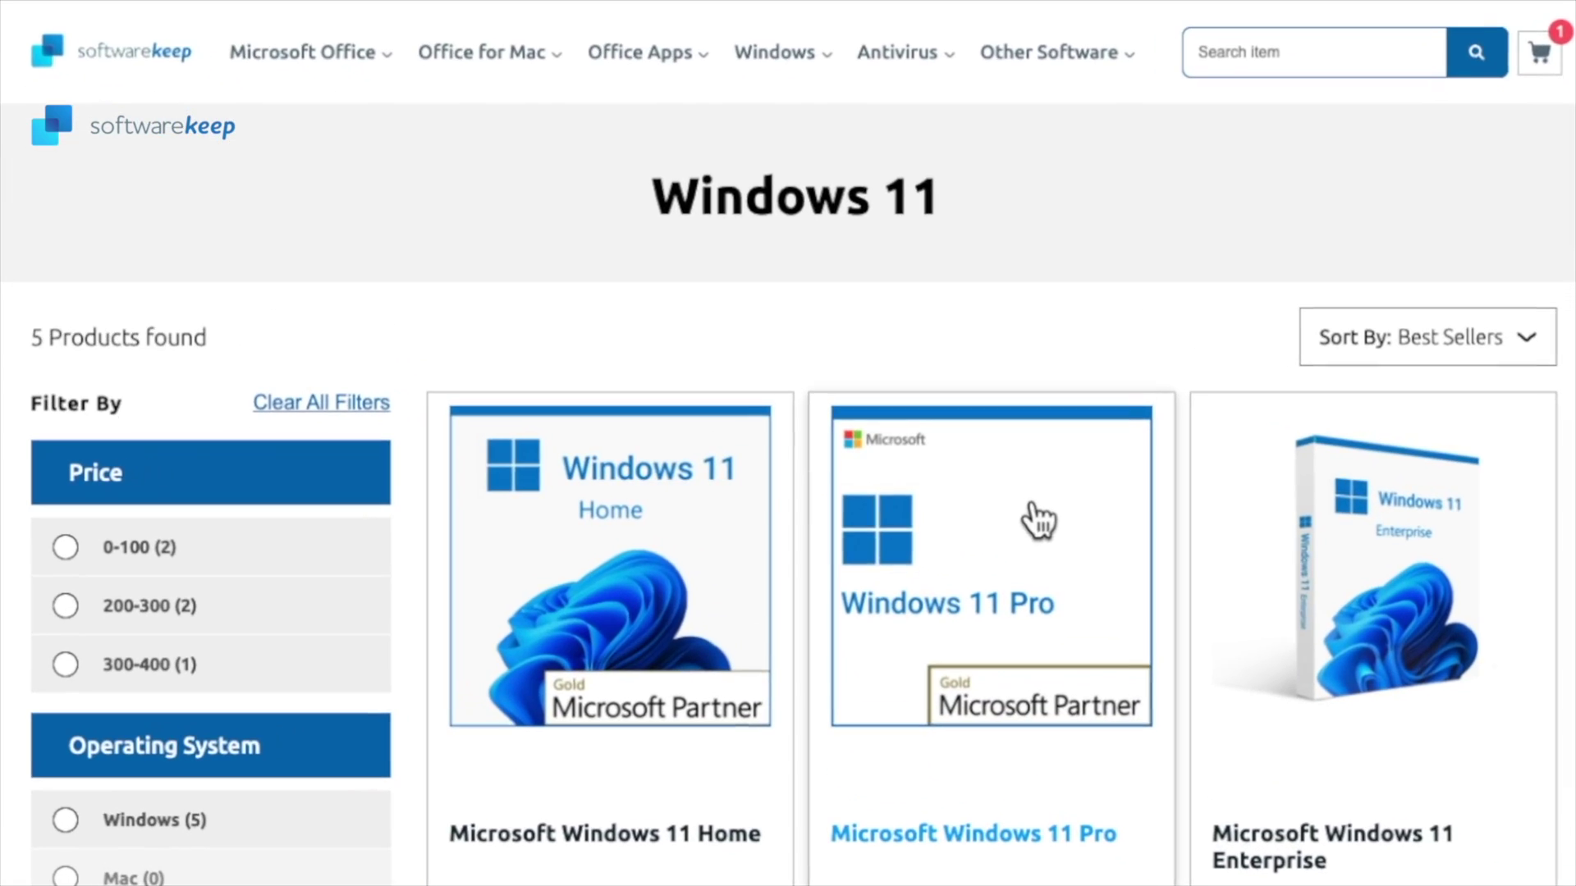
mouse_move(854, 66)
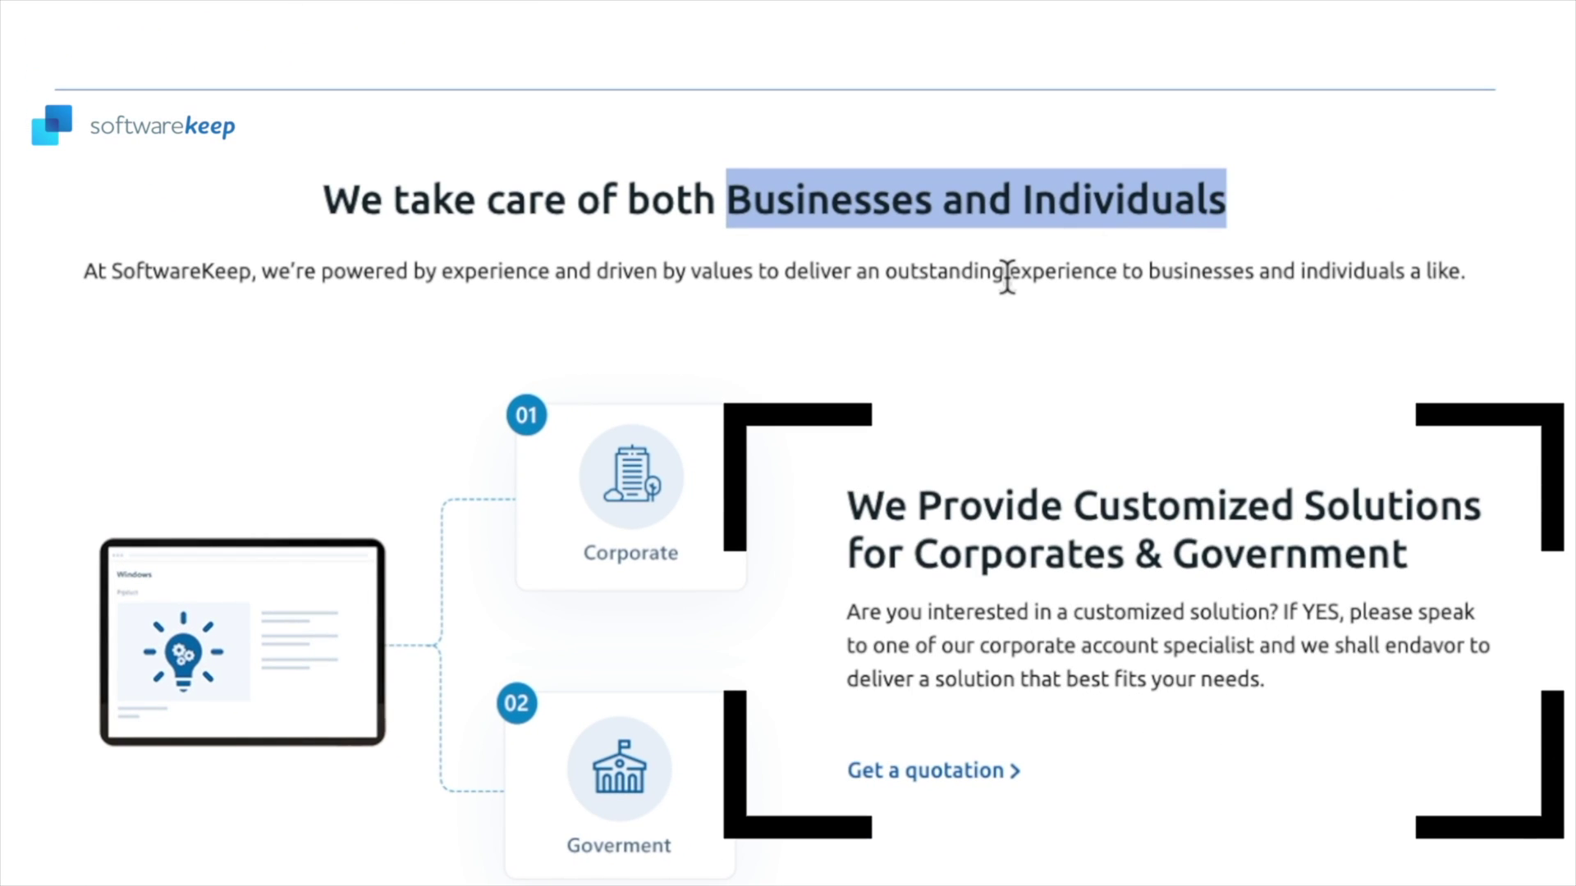
left_click_drag(956, 223, 1187, 234)
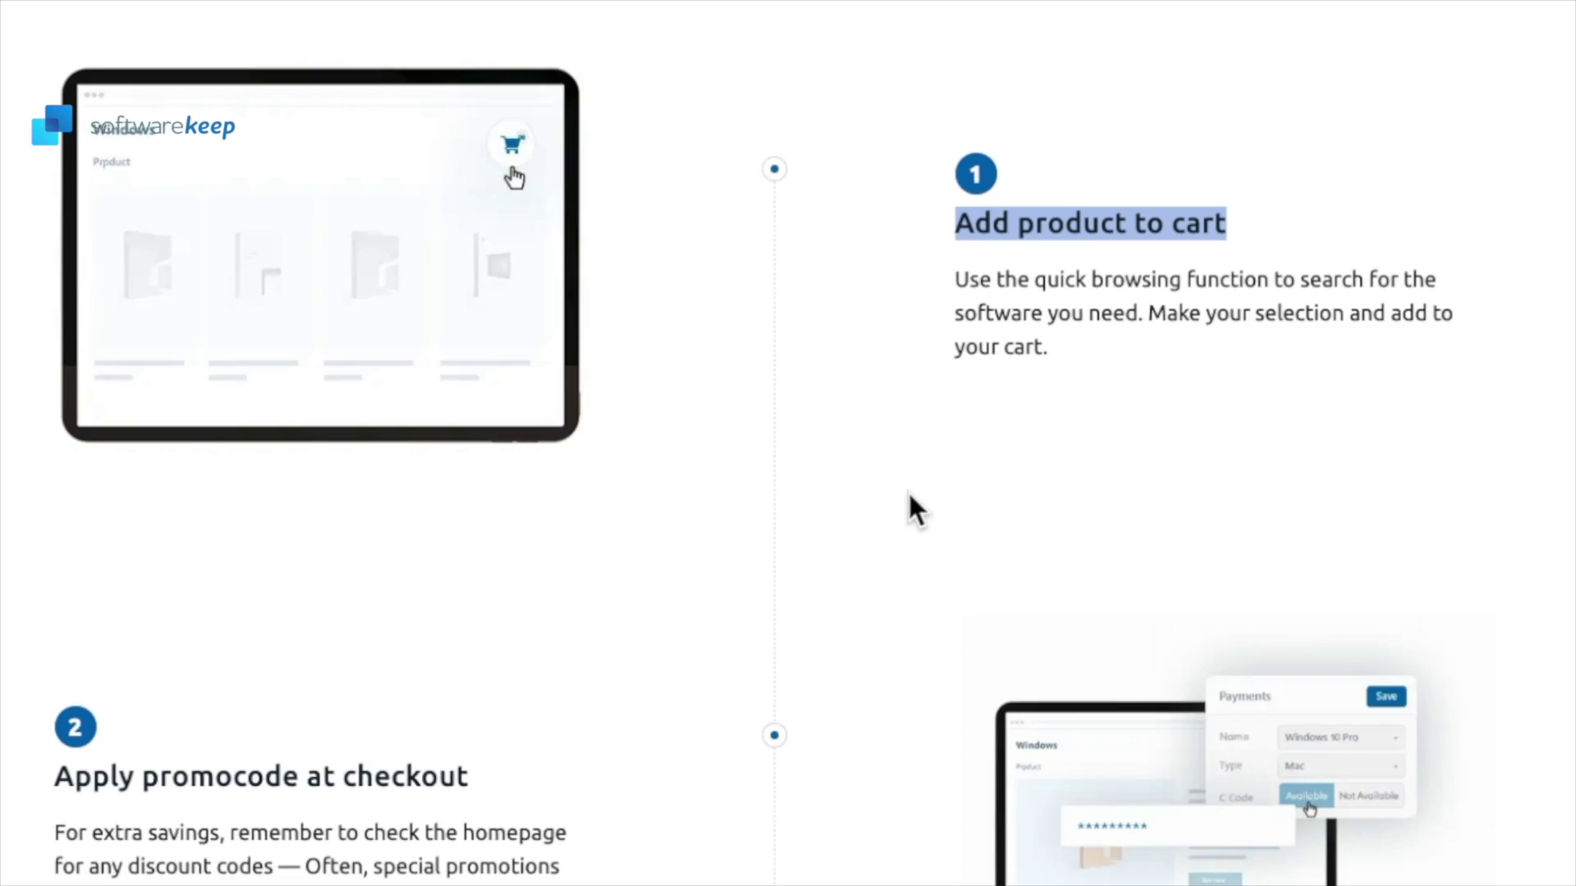
Highlight the checkout and download-link headings, then enter 'i needed help' in the Support chat.
scroll(909, 496, "down", 5)
left_click_drag(54, 319, 686, 362)
left_click(687, 362)
scroll(686, 362, "down", 6)
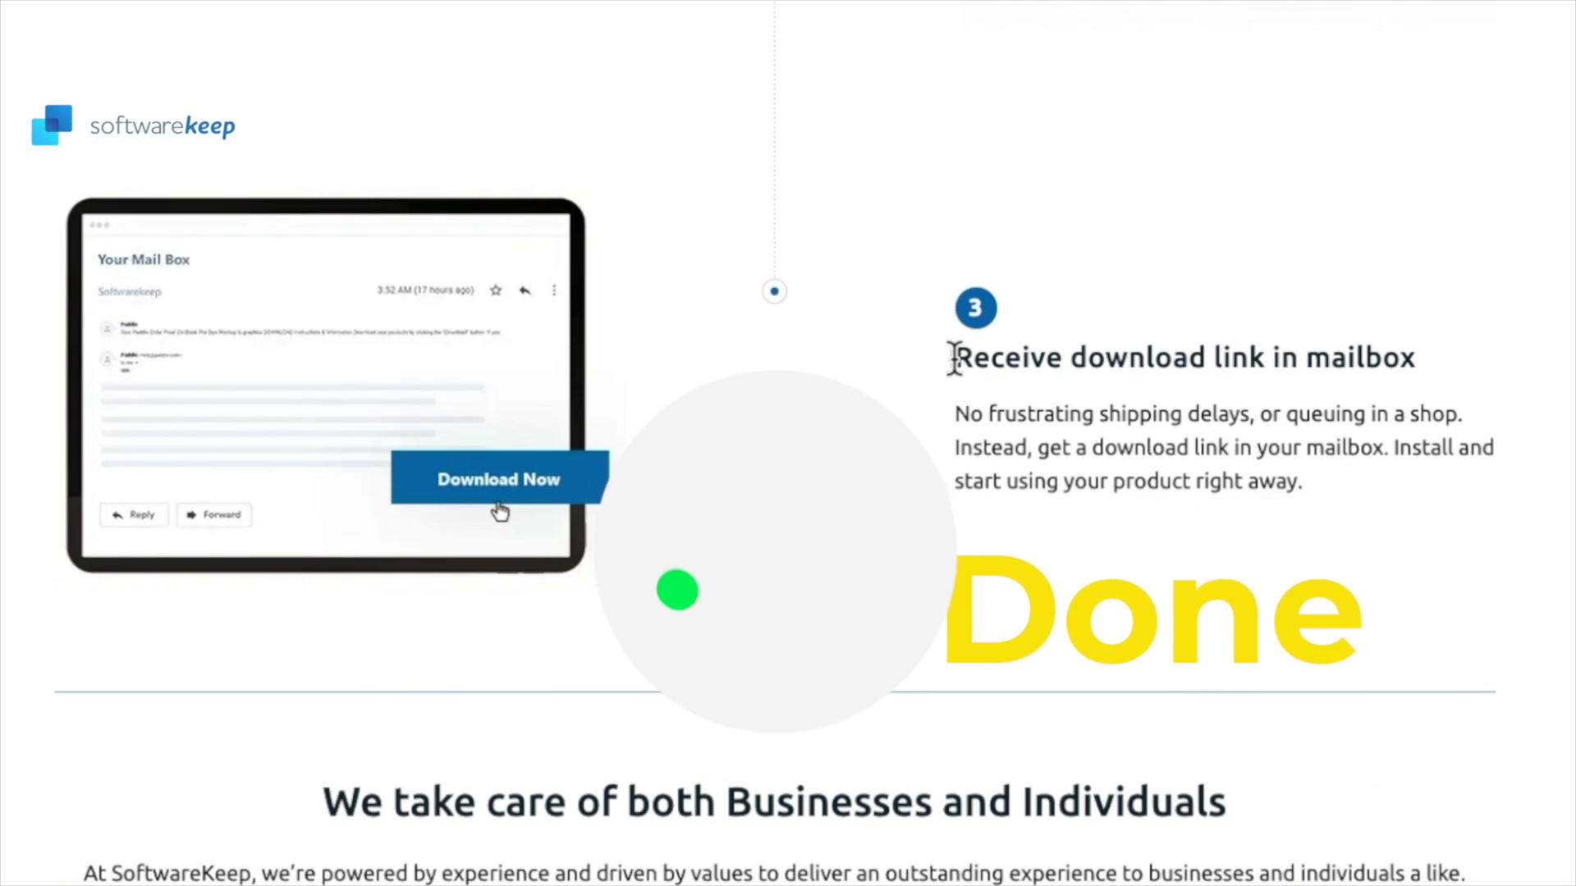
left_click_drag(955, 358, 1338, 398)
scroll(1383, 451, "up", 3)
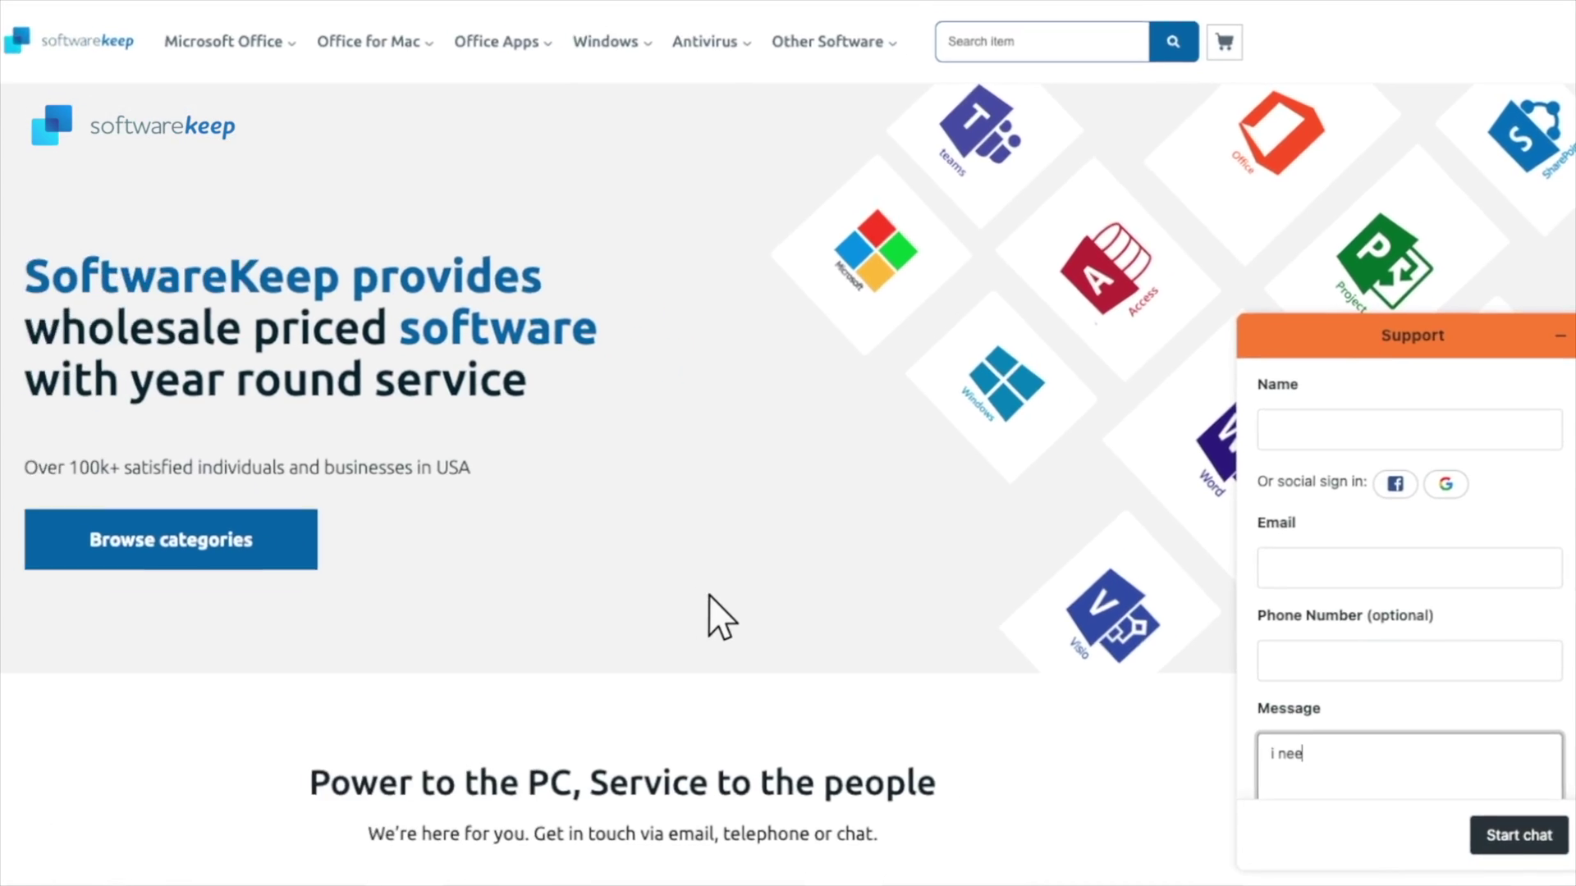
type("ded help")
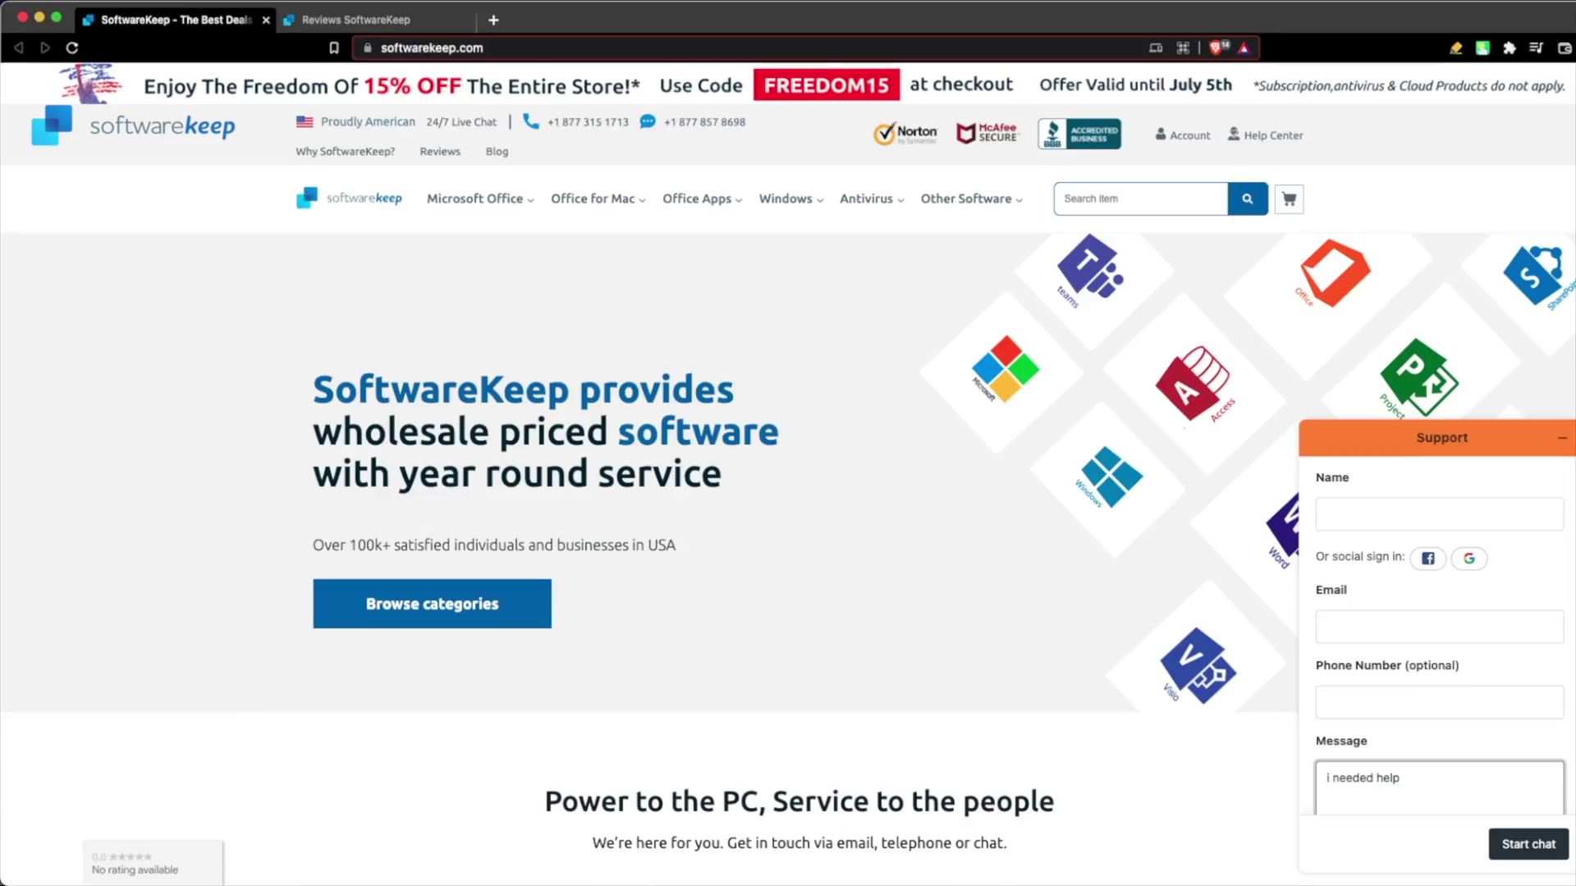
Extend the support message with 'for ac' and apply promo code HTG20, dropping the total to $86.79.
type("for activation")
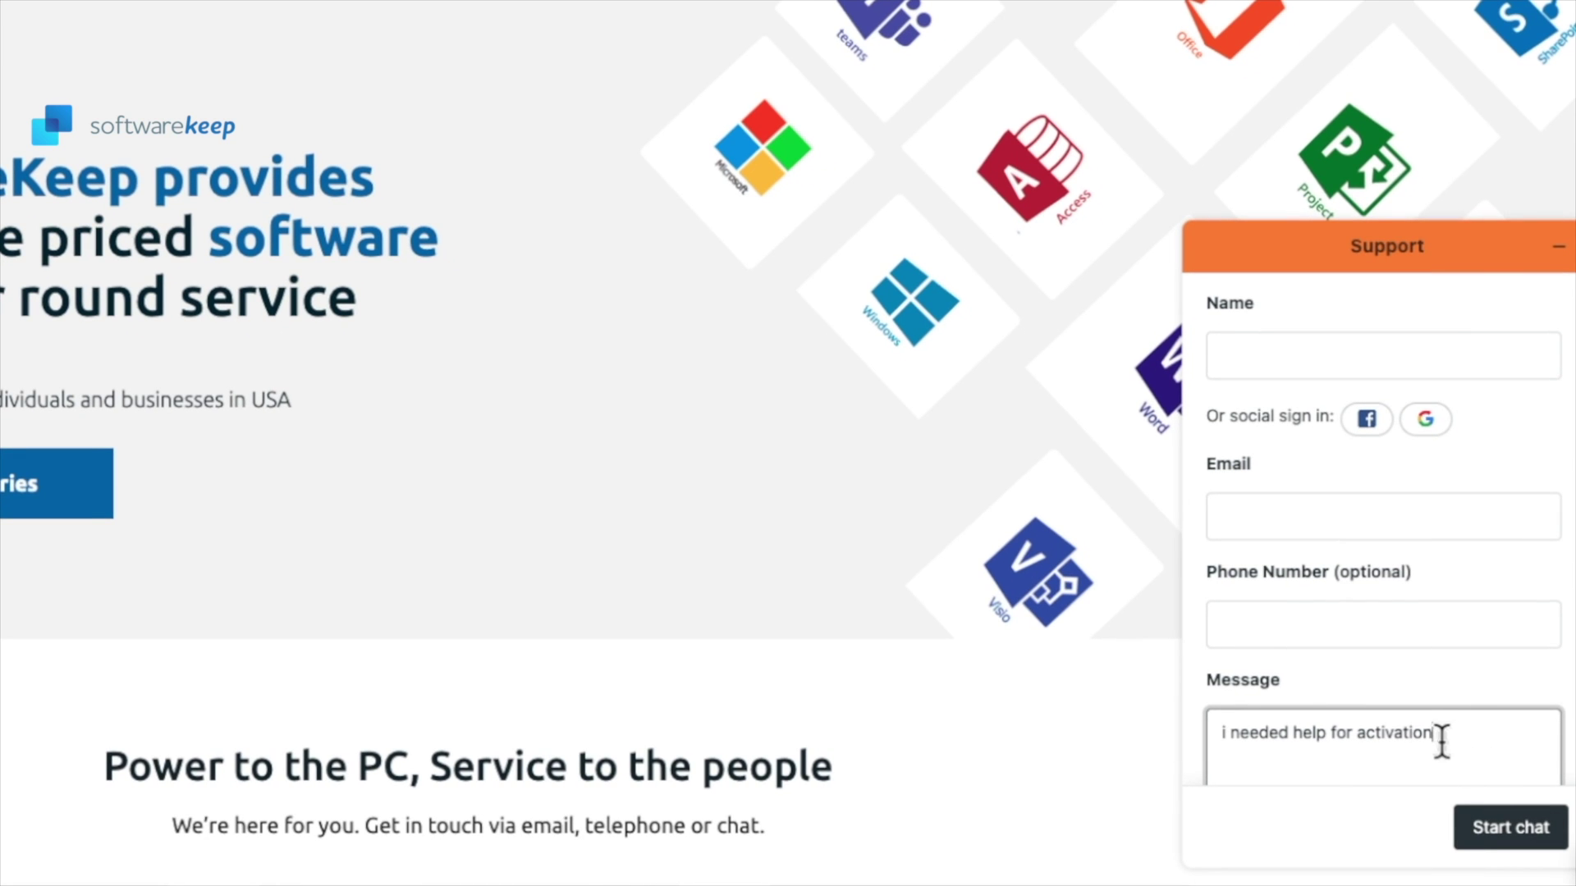
left_click_drag(1442, 743, 1223, 733)
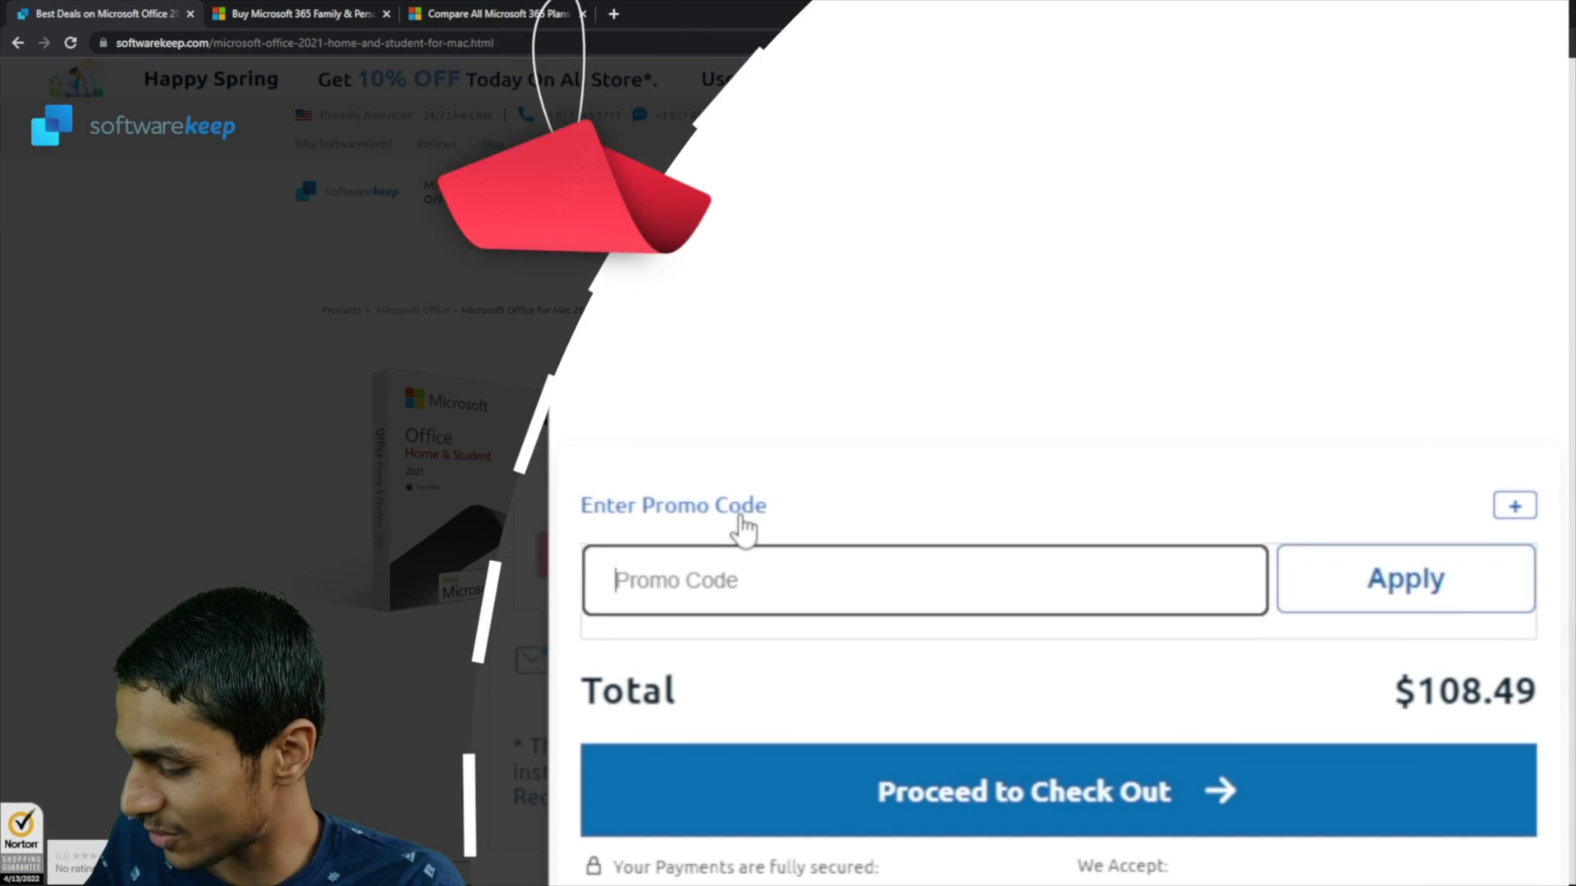
type("HTG20")
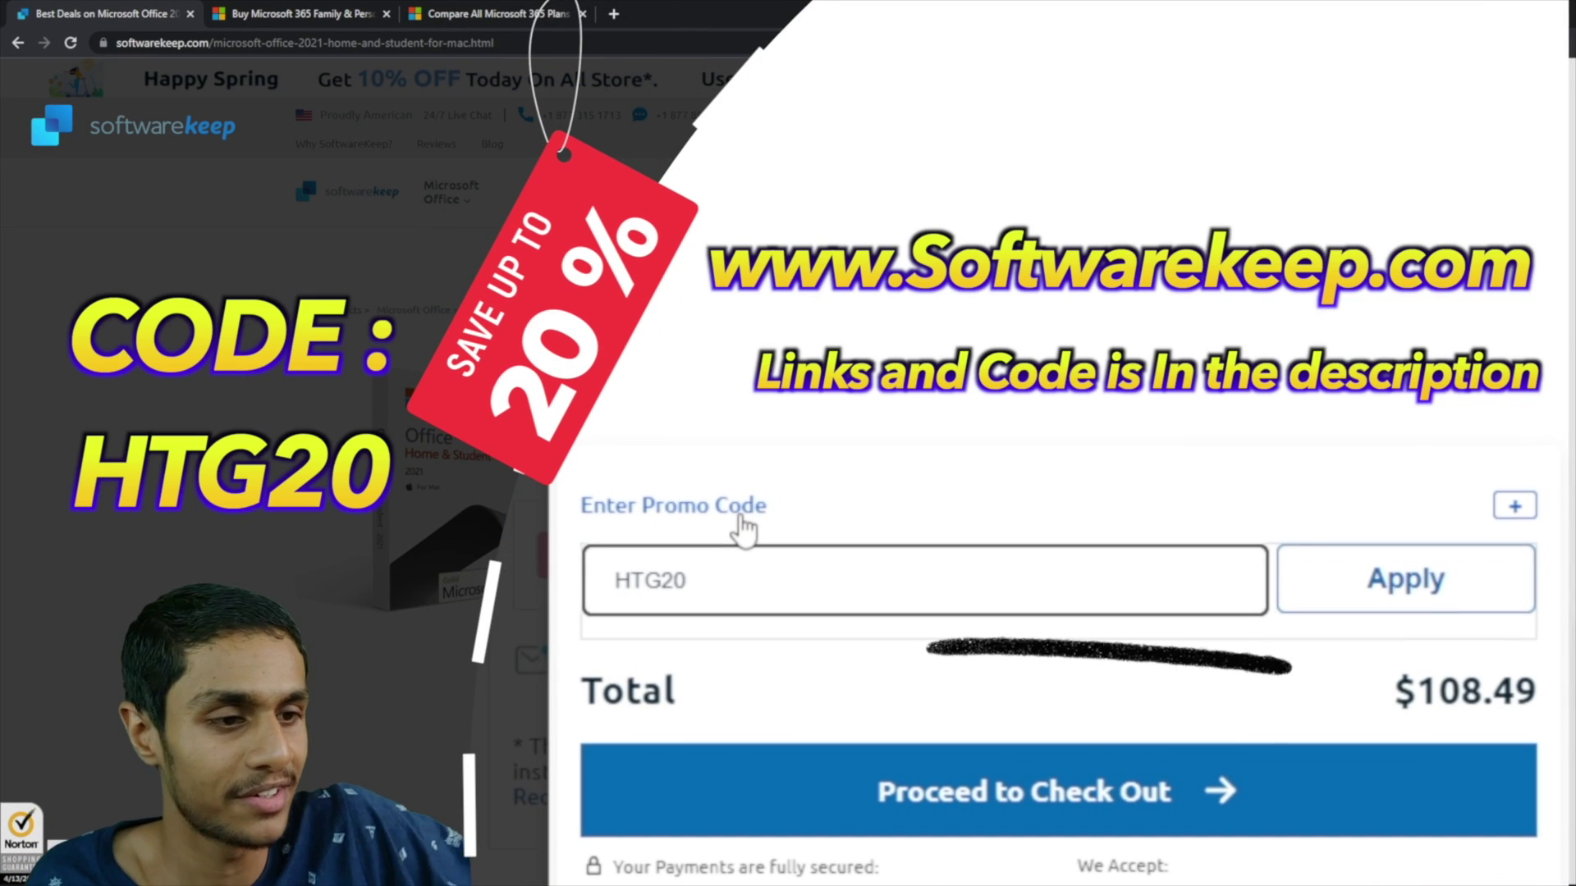
key("Return")
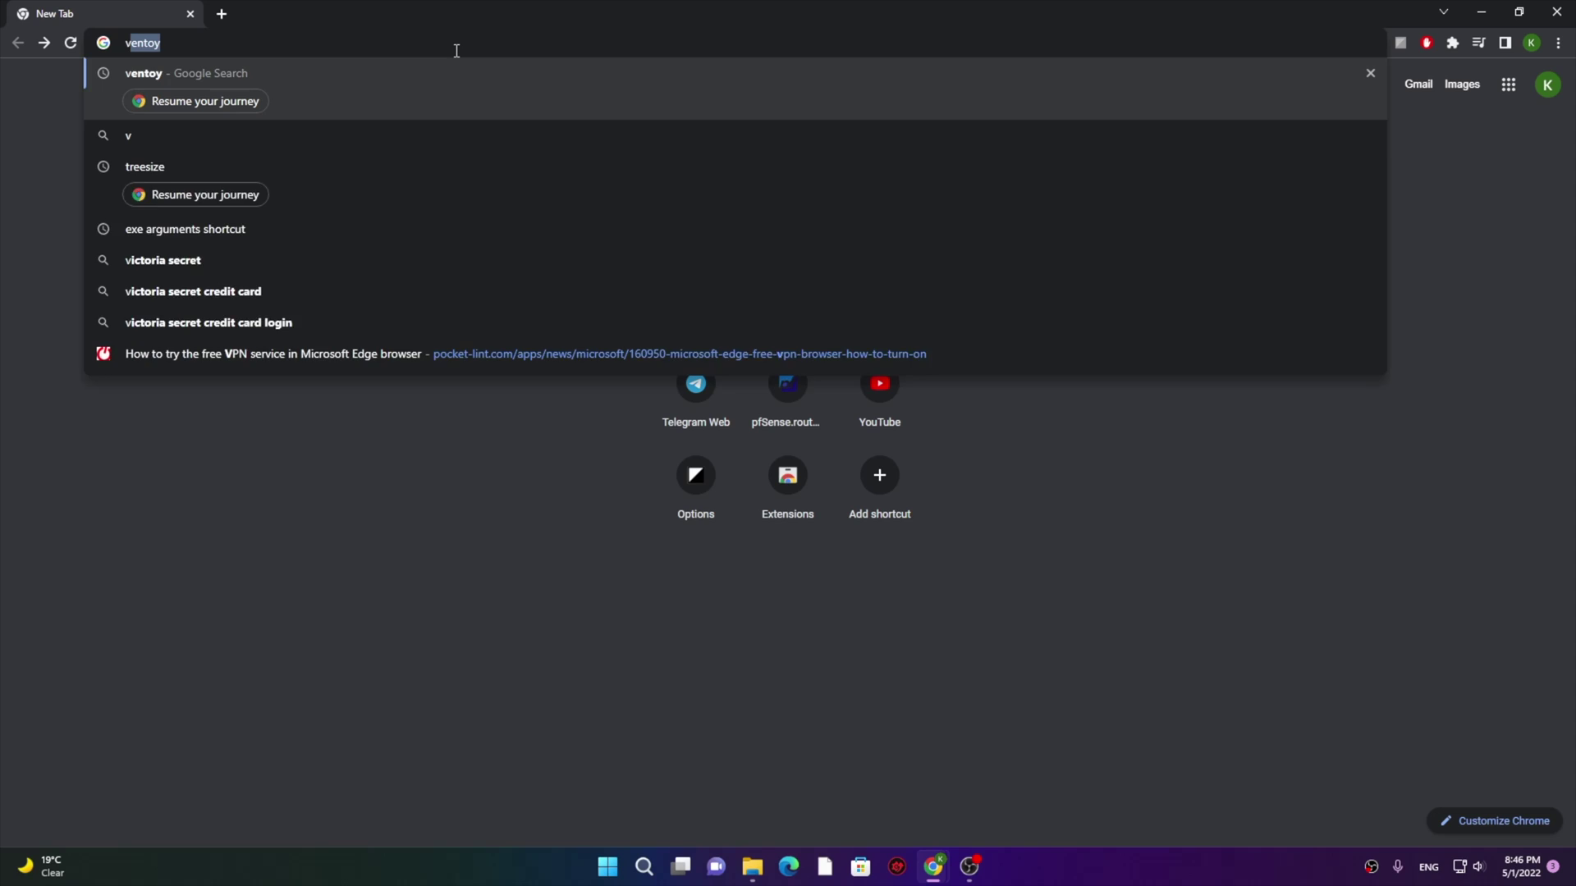
Search the web for 'ventoy' and open the ventoy.net result.
type("entoy")
key("Return")
left_click(169, 239)
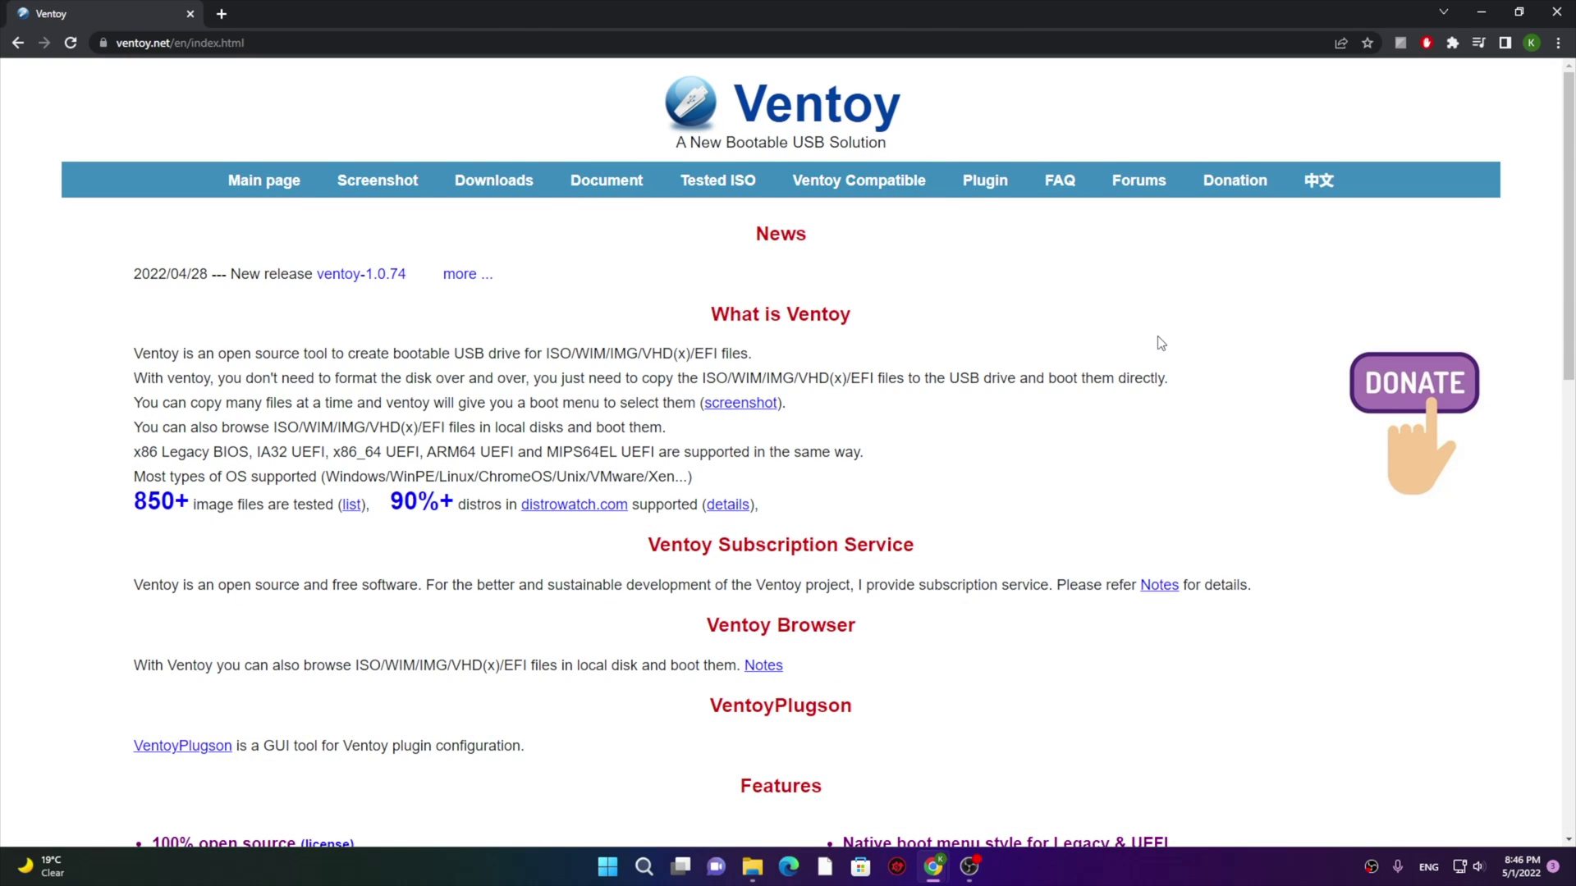
Scroll through Ventoy's homepage, then go to Downloads to reach the 1.0.74 GitHub release.
scroll(1160, 343, "down", 5)
scroll(335, 430, "down", 1)
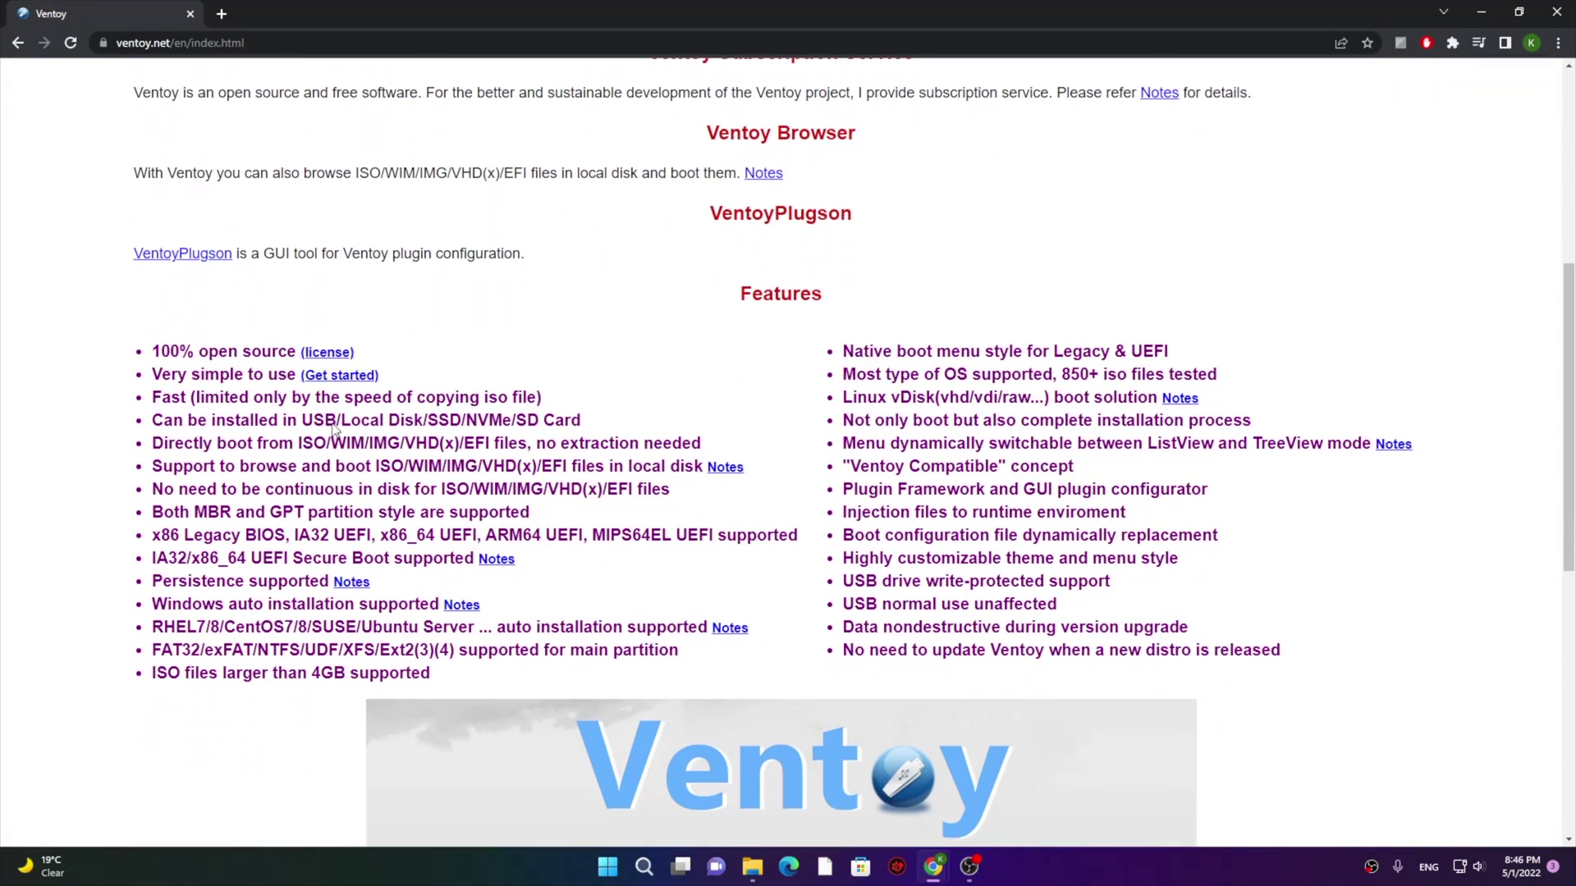
scroll(271, 345, "down", 1)
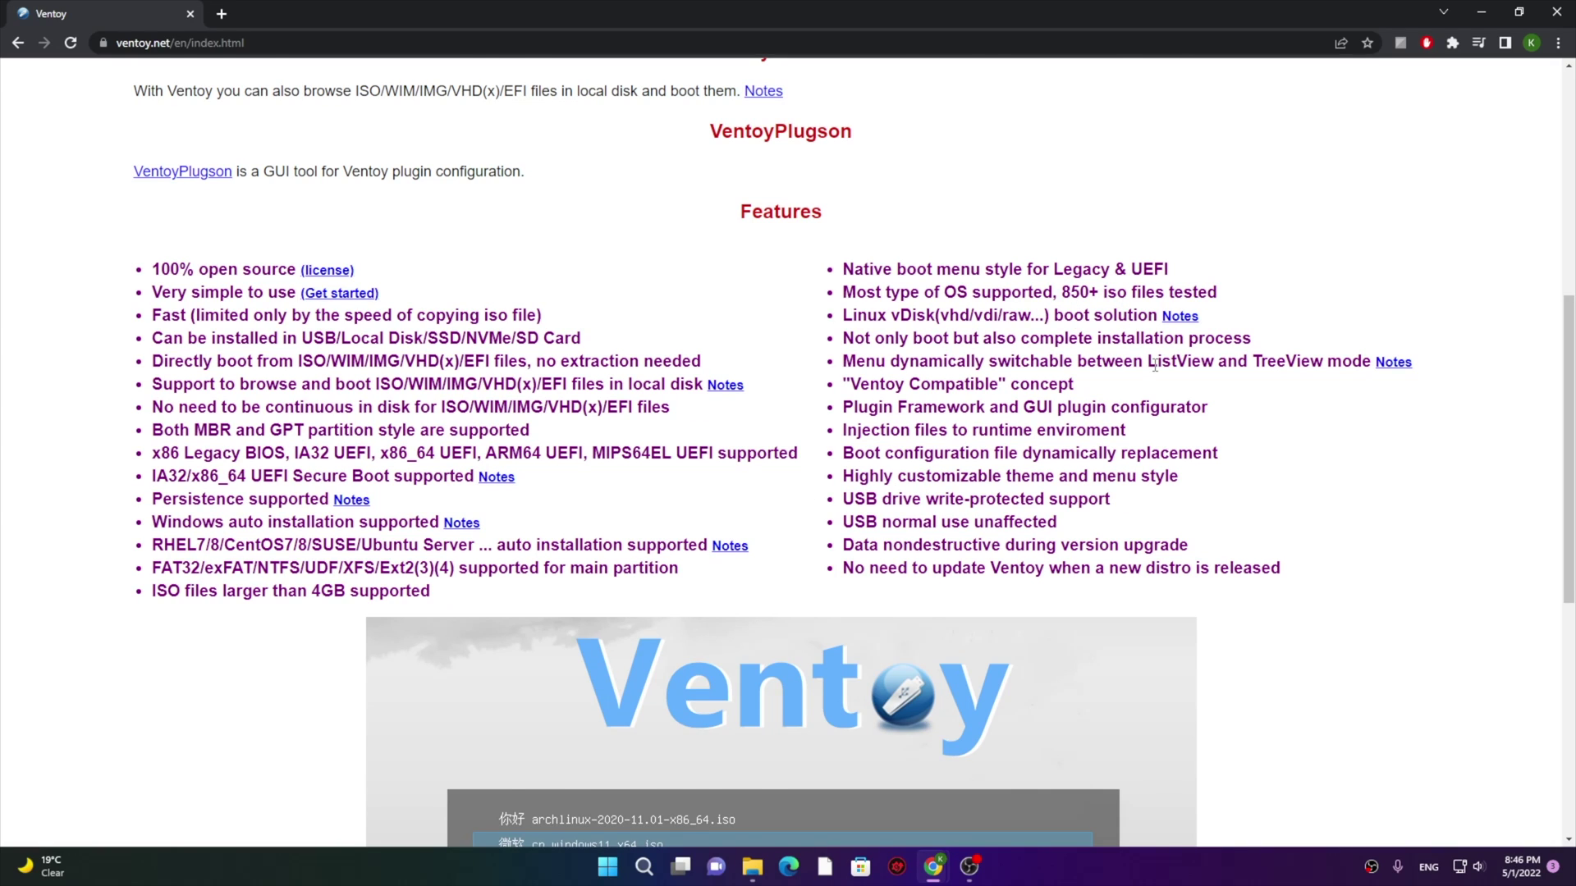
scroll(629, 402, "down", 5)
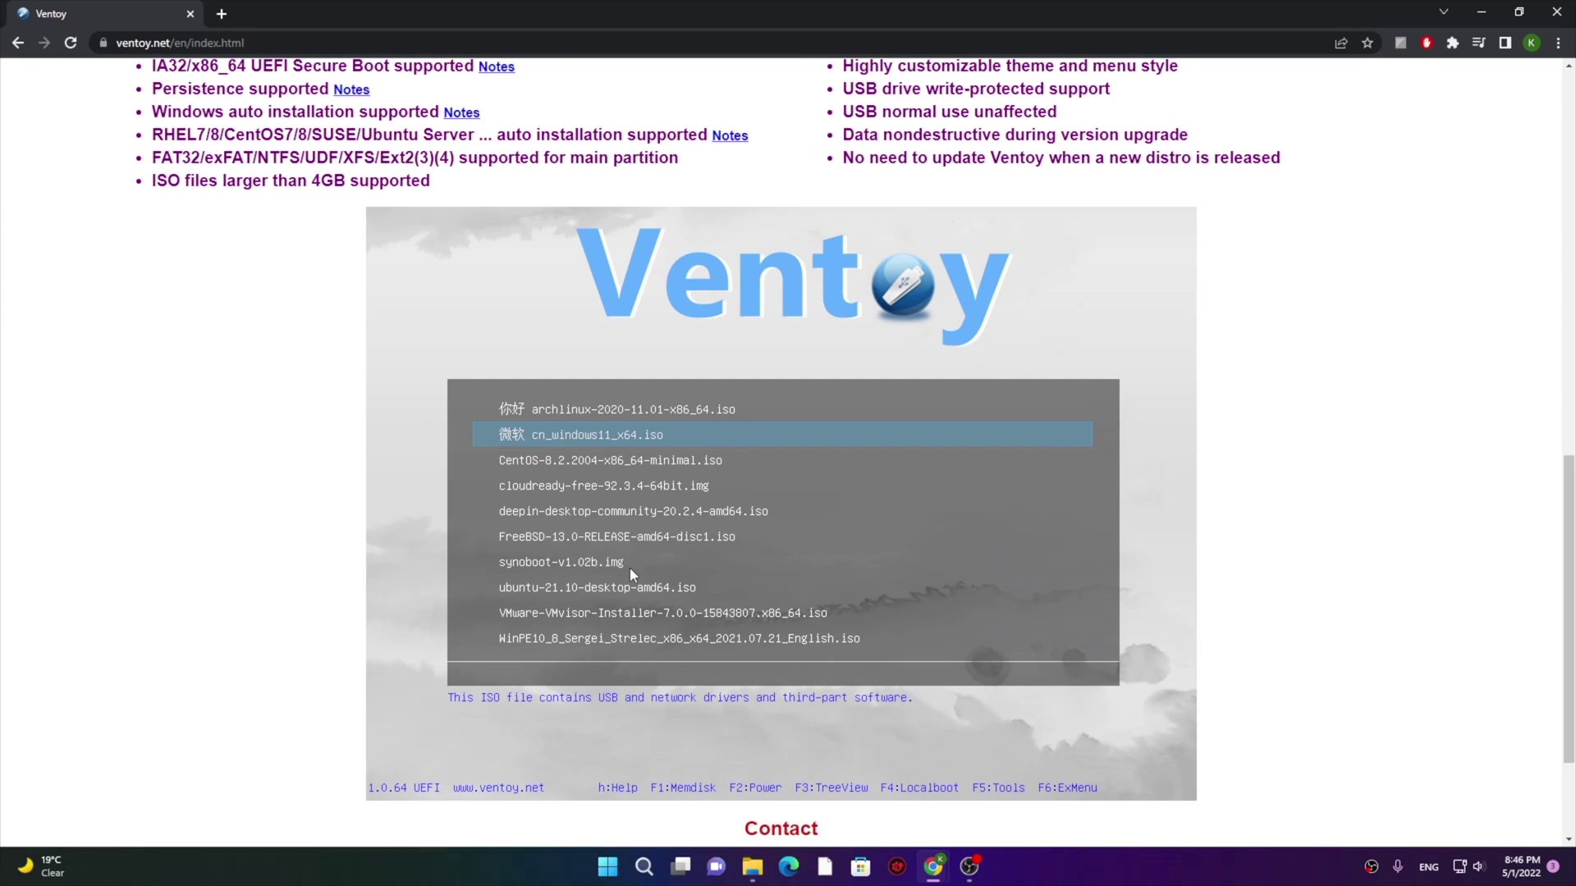
scroll(710, 640, "down", 2)
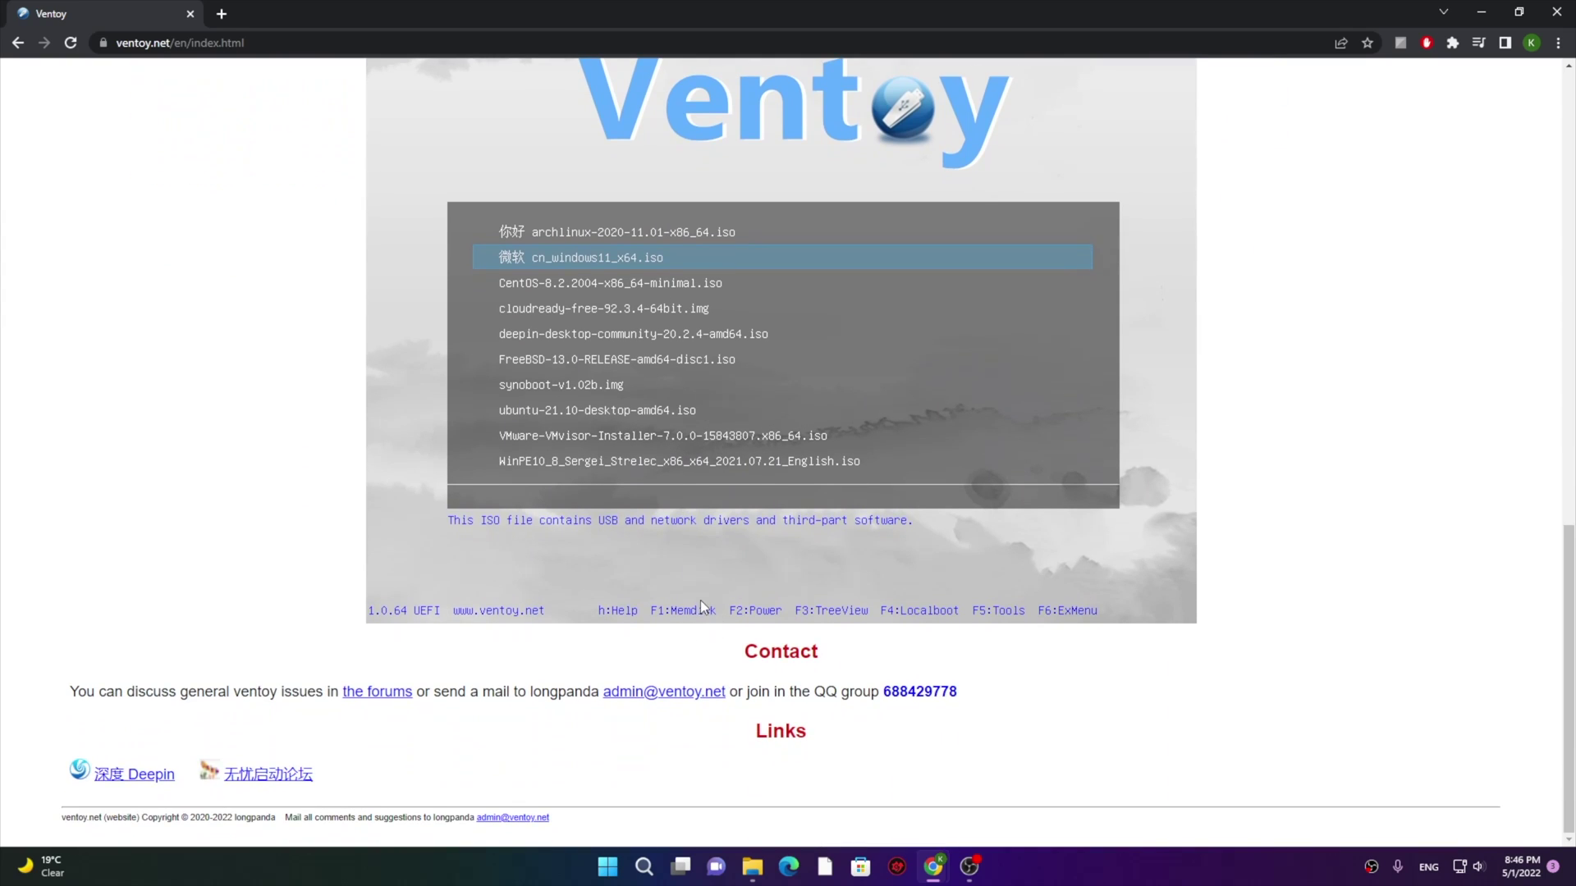
scroll(663, 264, "up", 2)
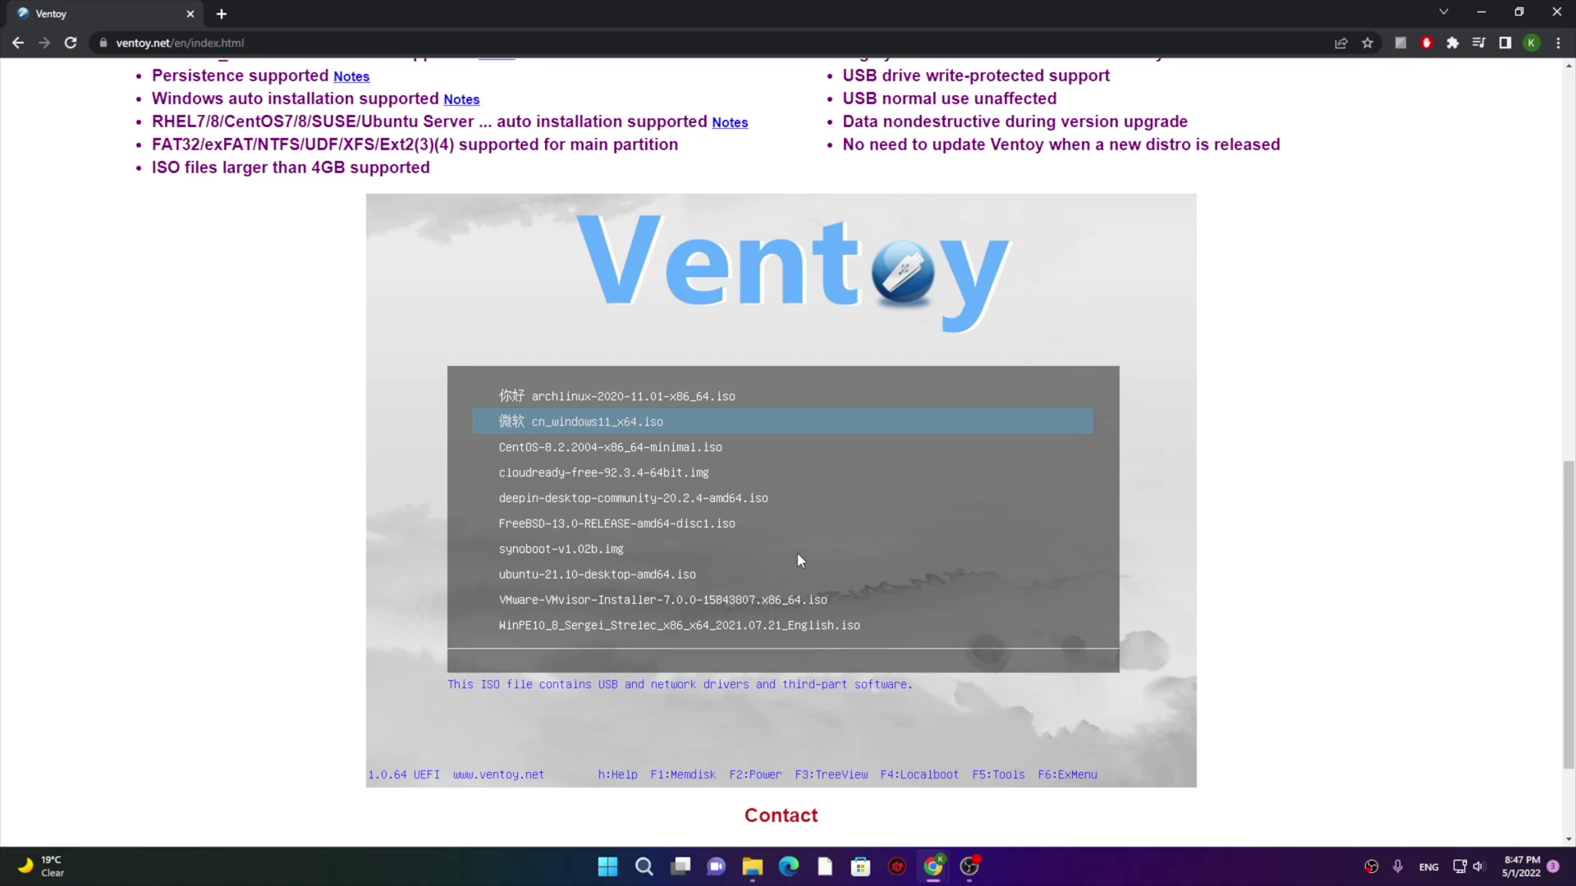
scroll(796, 553, "down", 2)
scroll(305, 565, "up", 10)
left_click(481, 184)
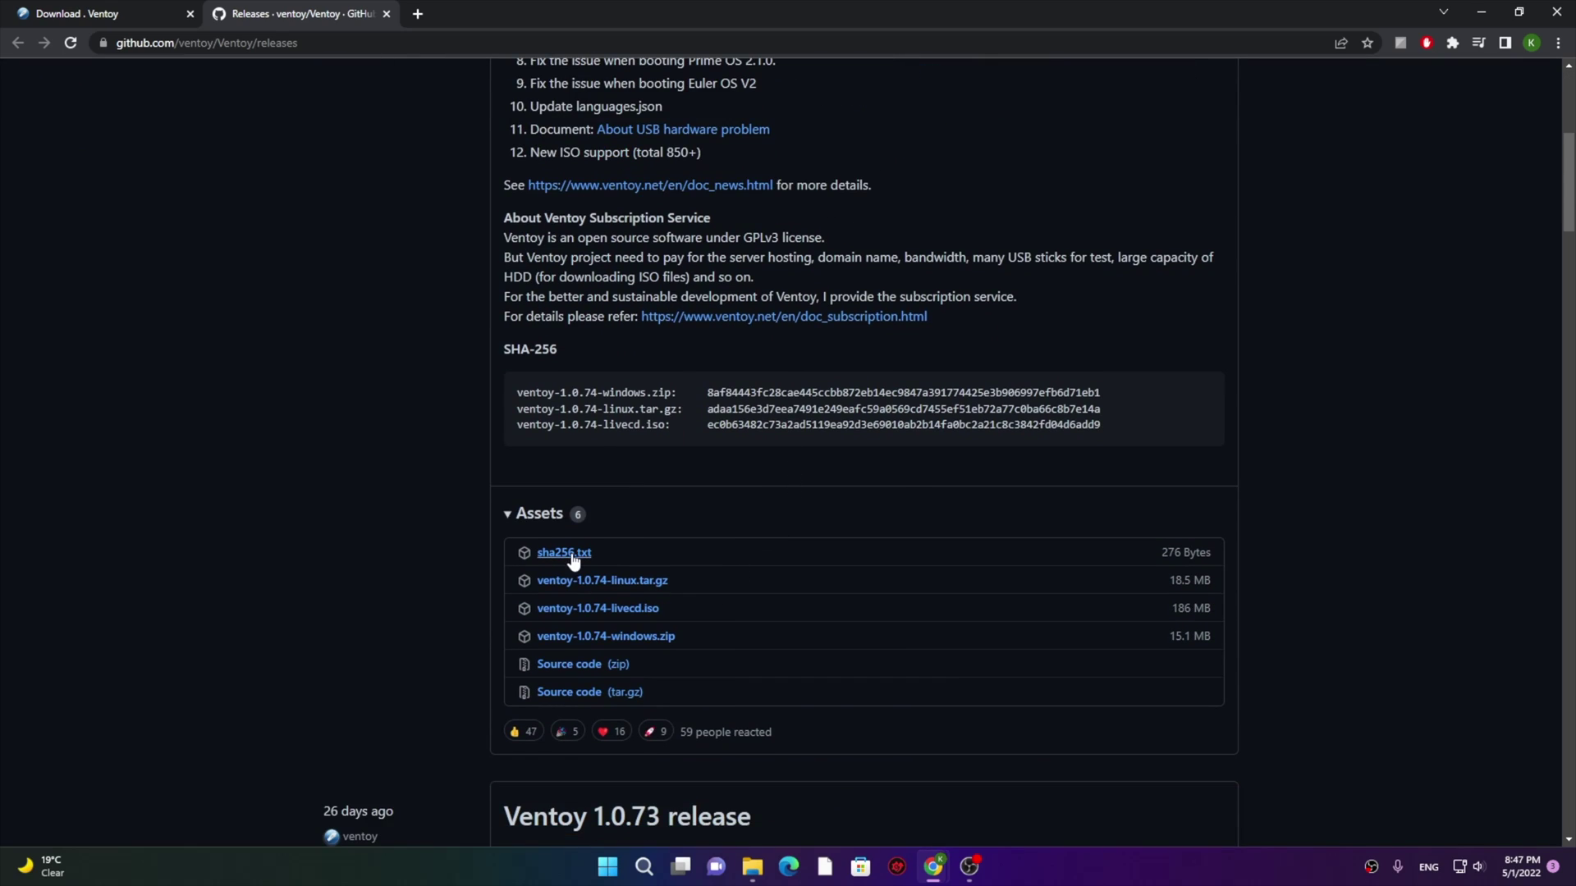
Download ventoy-1.0.74-windows.zip from the release assets and open it from the download shelf.
scroll(490, 229, "up", 6)
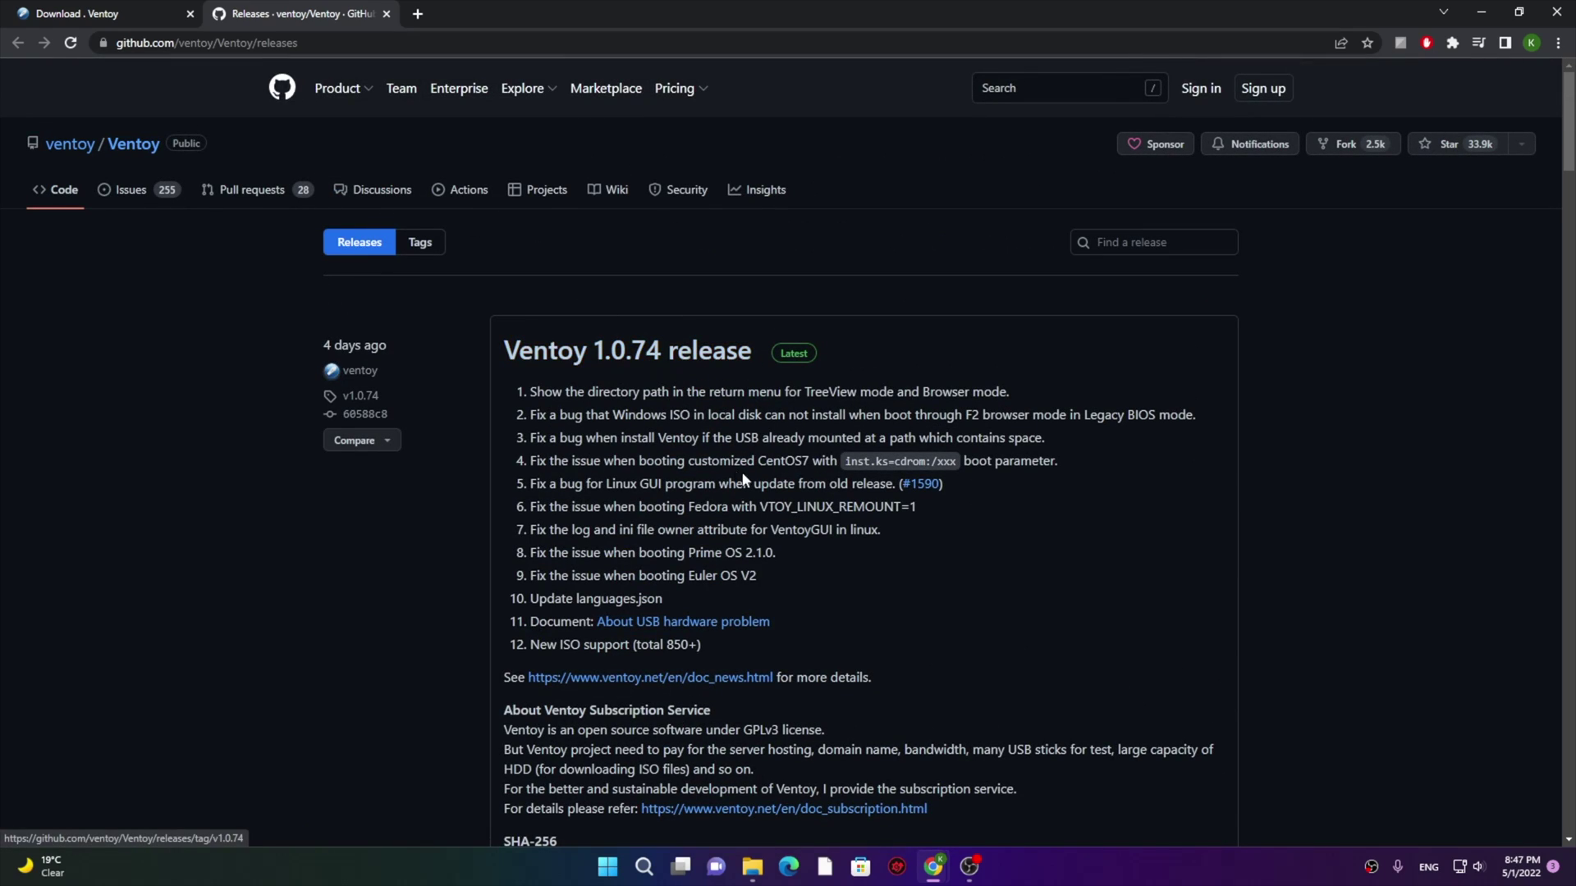
scroll(744, 479, "down", 6)
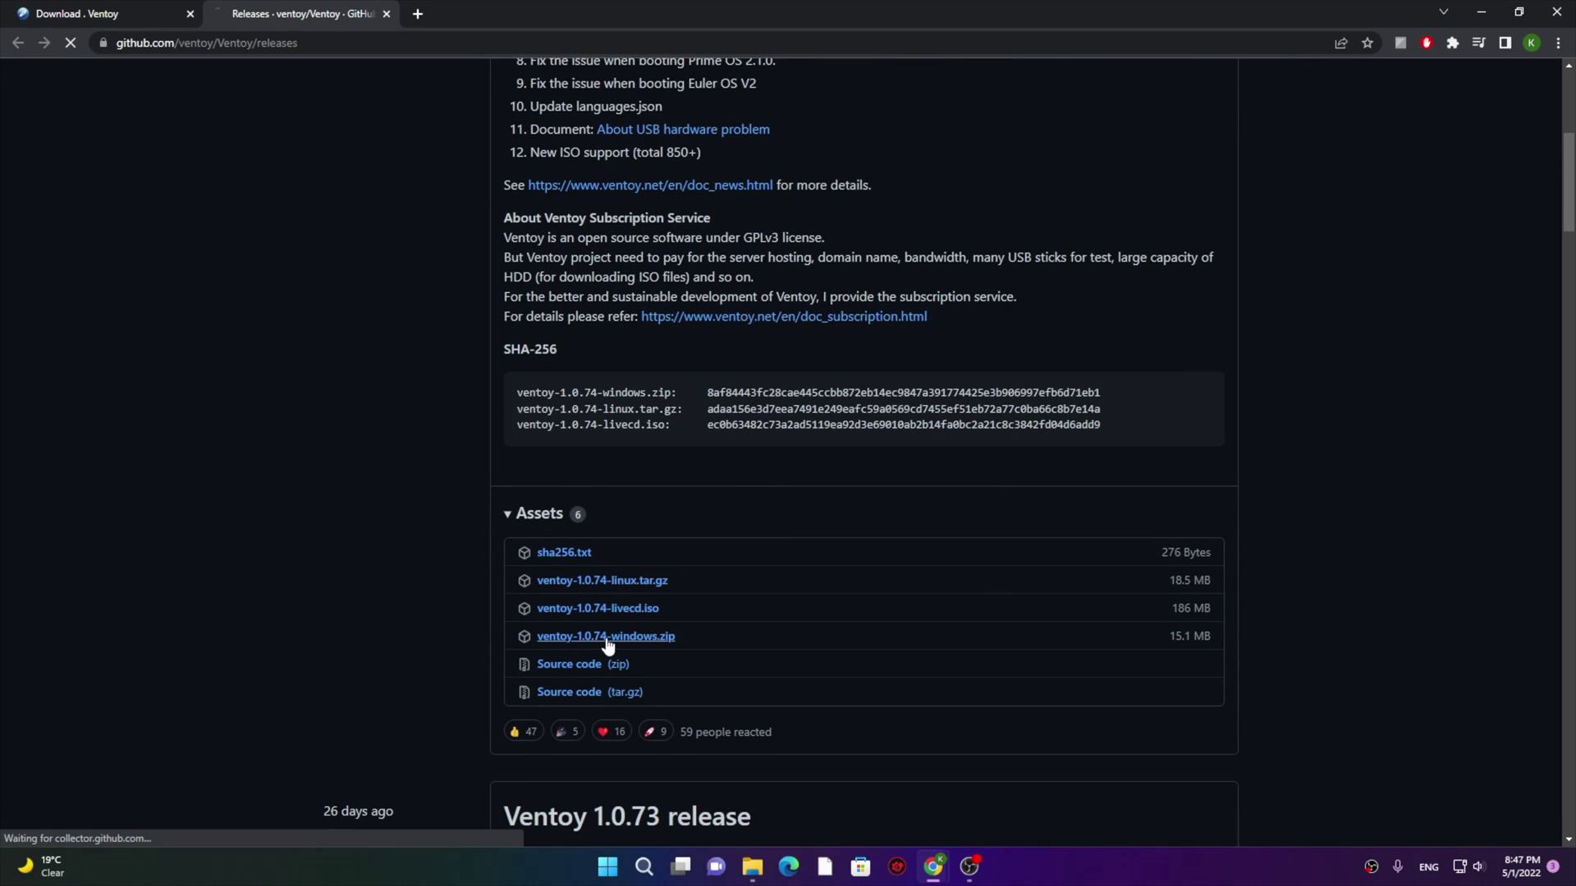
left_click(608, 638)
left_click(97, 824)
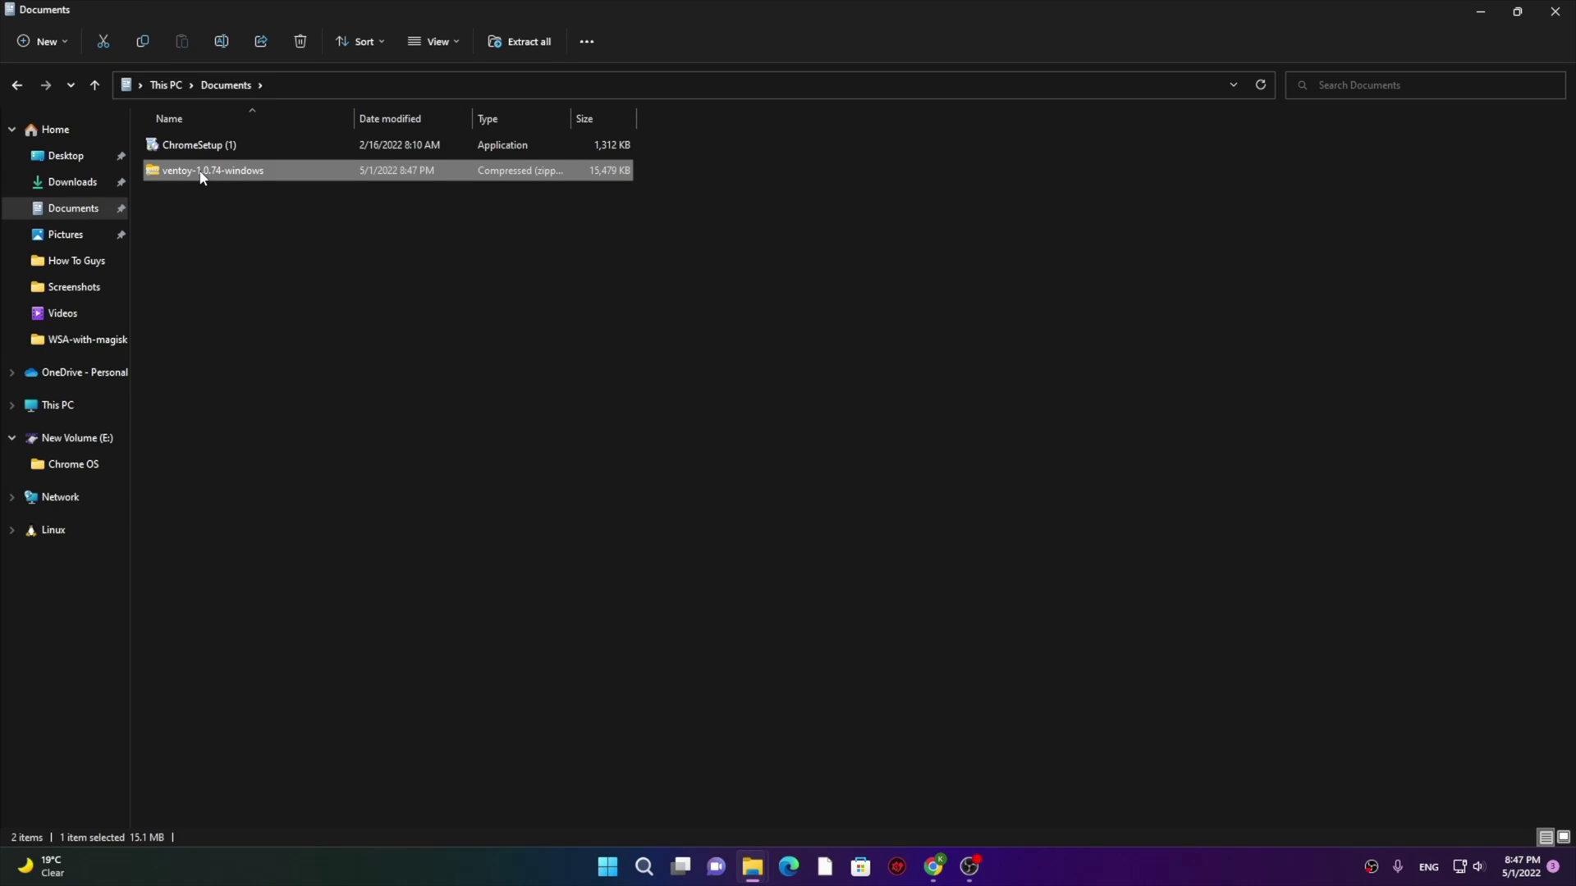
Extract all files from the Ventoy zip and open the ventoy-1.0.74 folder.
right_click(202, 178)
left_click(243, 305)
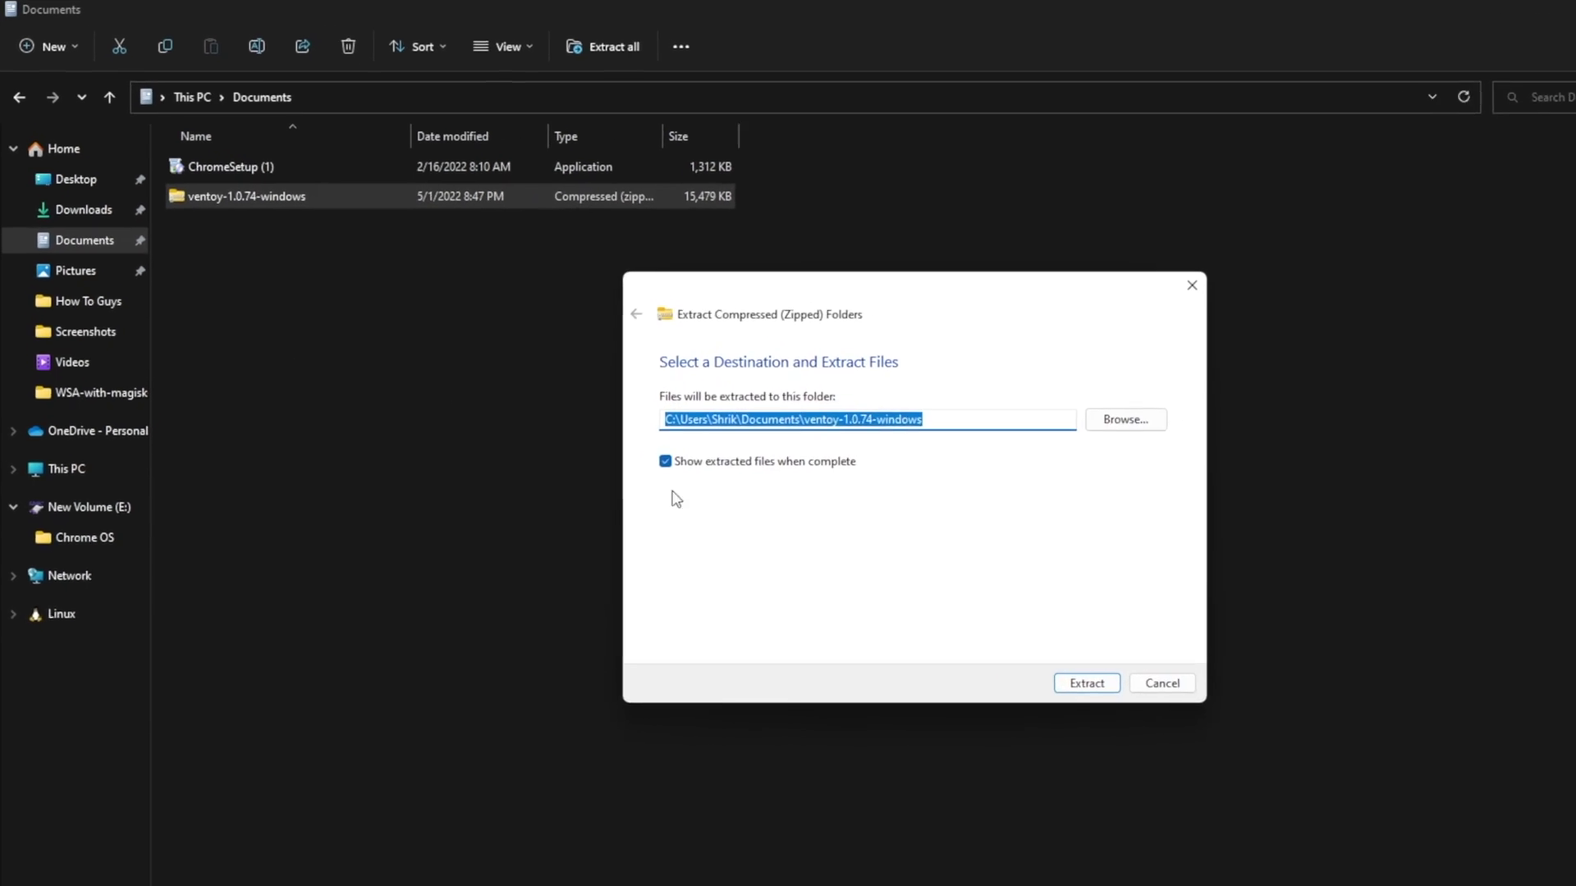
key("Return")
double_click(216, 170)
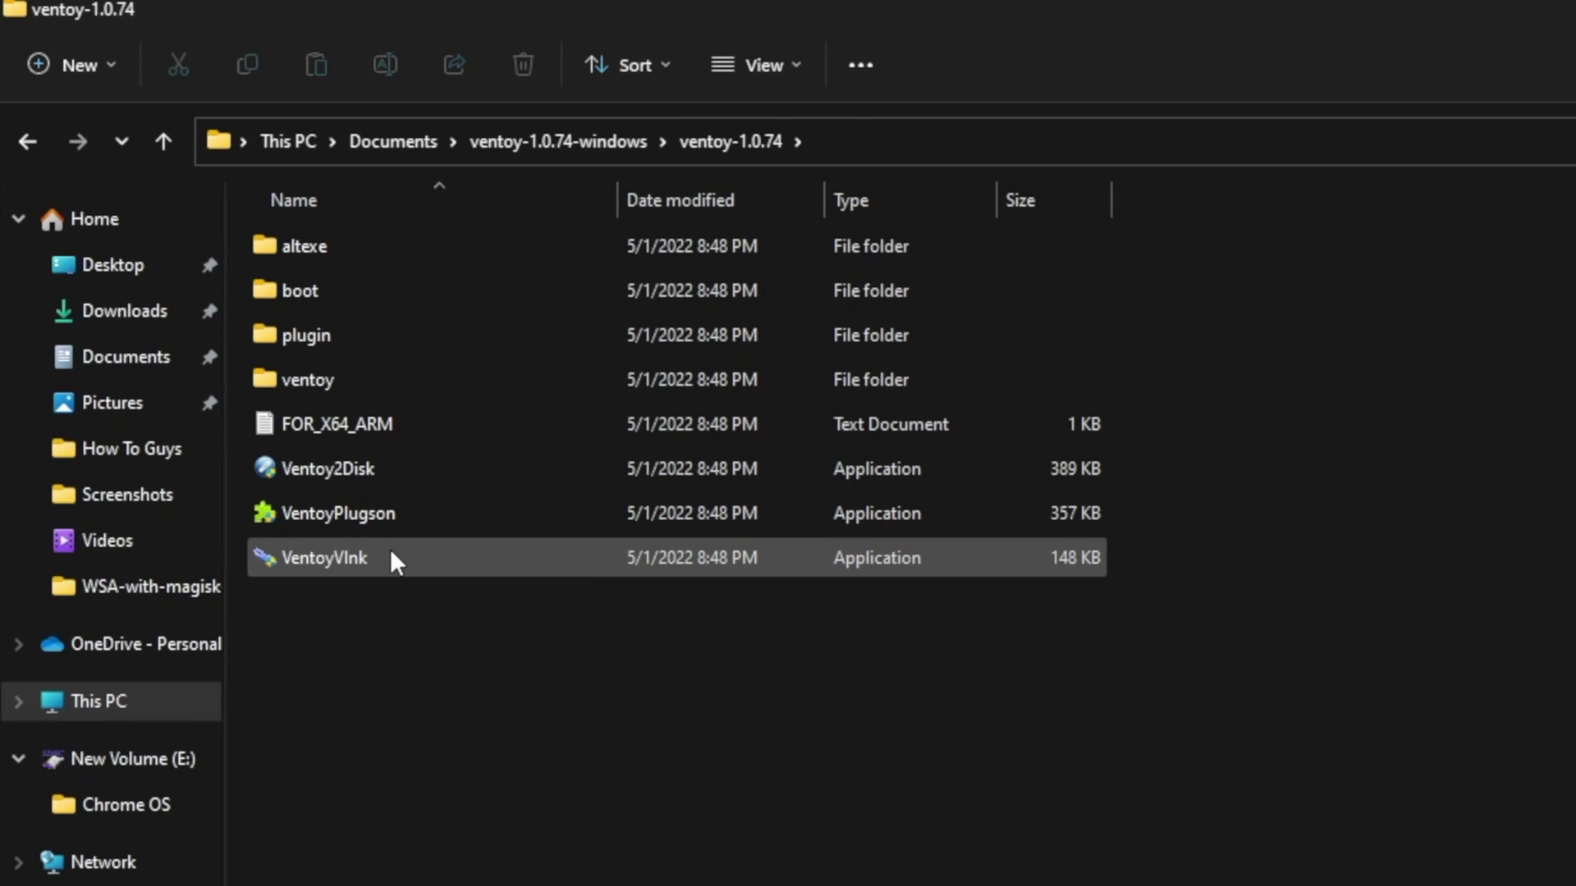
Launch Ventoy2Disk, allowing it past the SmartScreen warning with Run anyway.
left_click(373, 469)
double_click(361, 469)
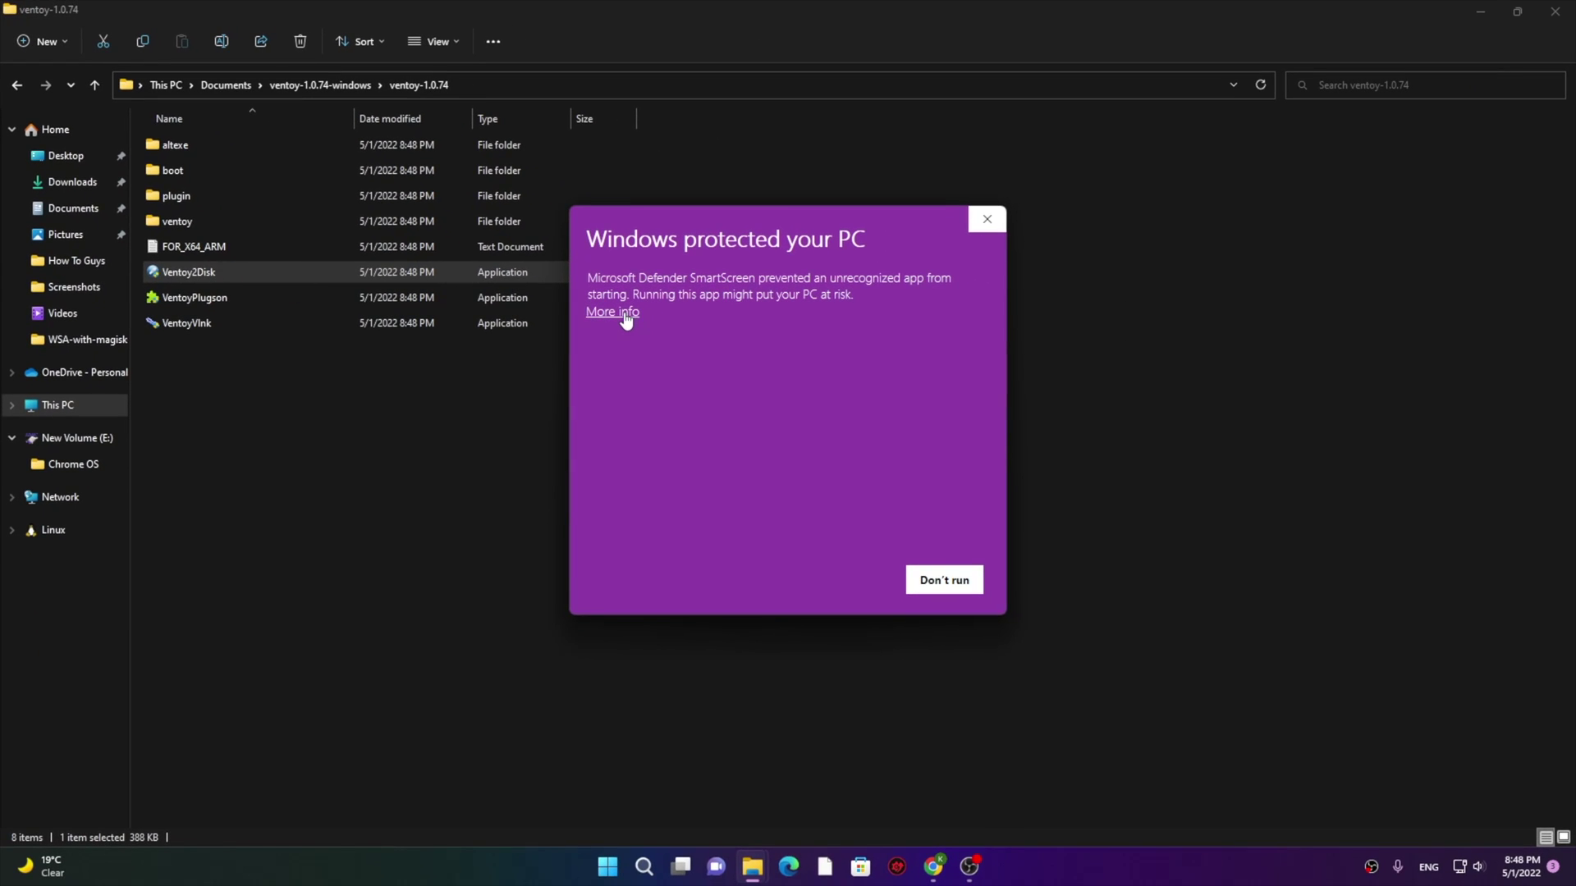
left_click(861, 581)
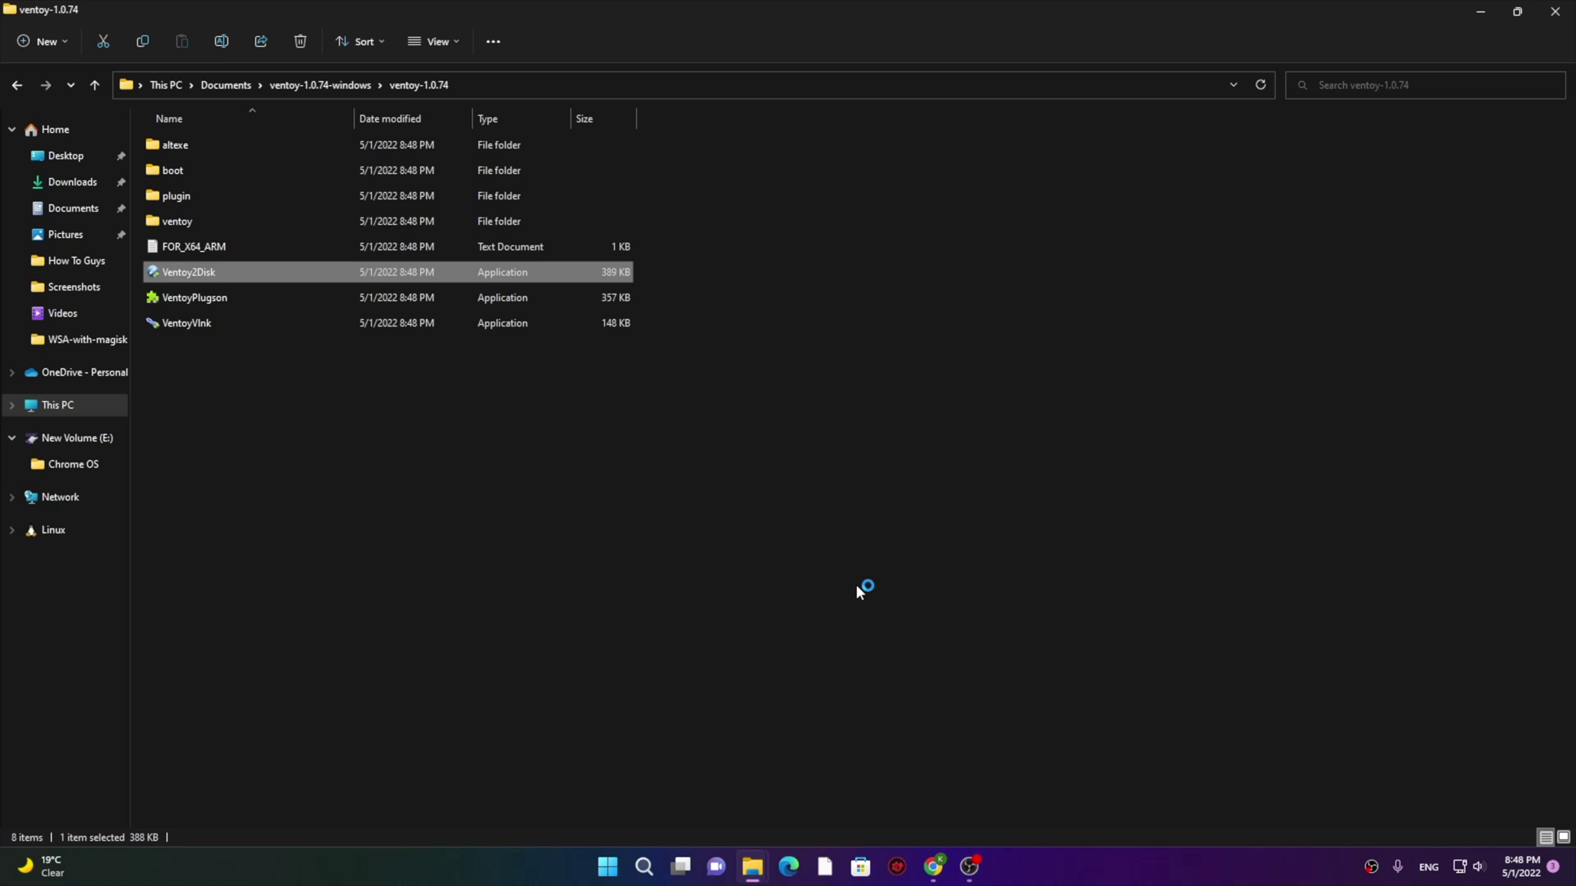
Minimise the open windows, keep the 32GB E: drive as target, and enable Secure Boot Support.
left_click(1476, 14)
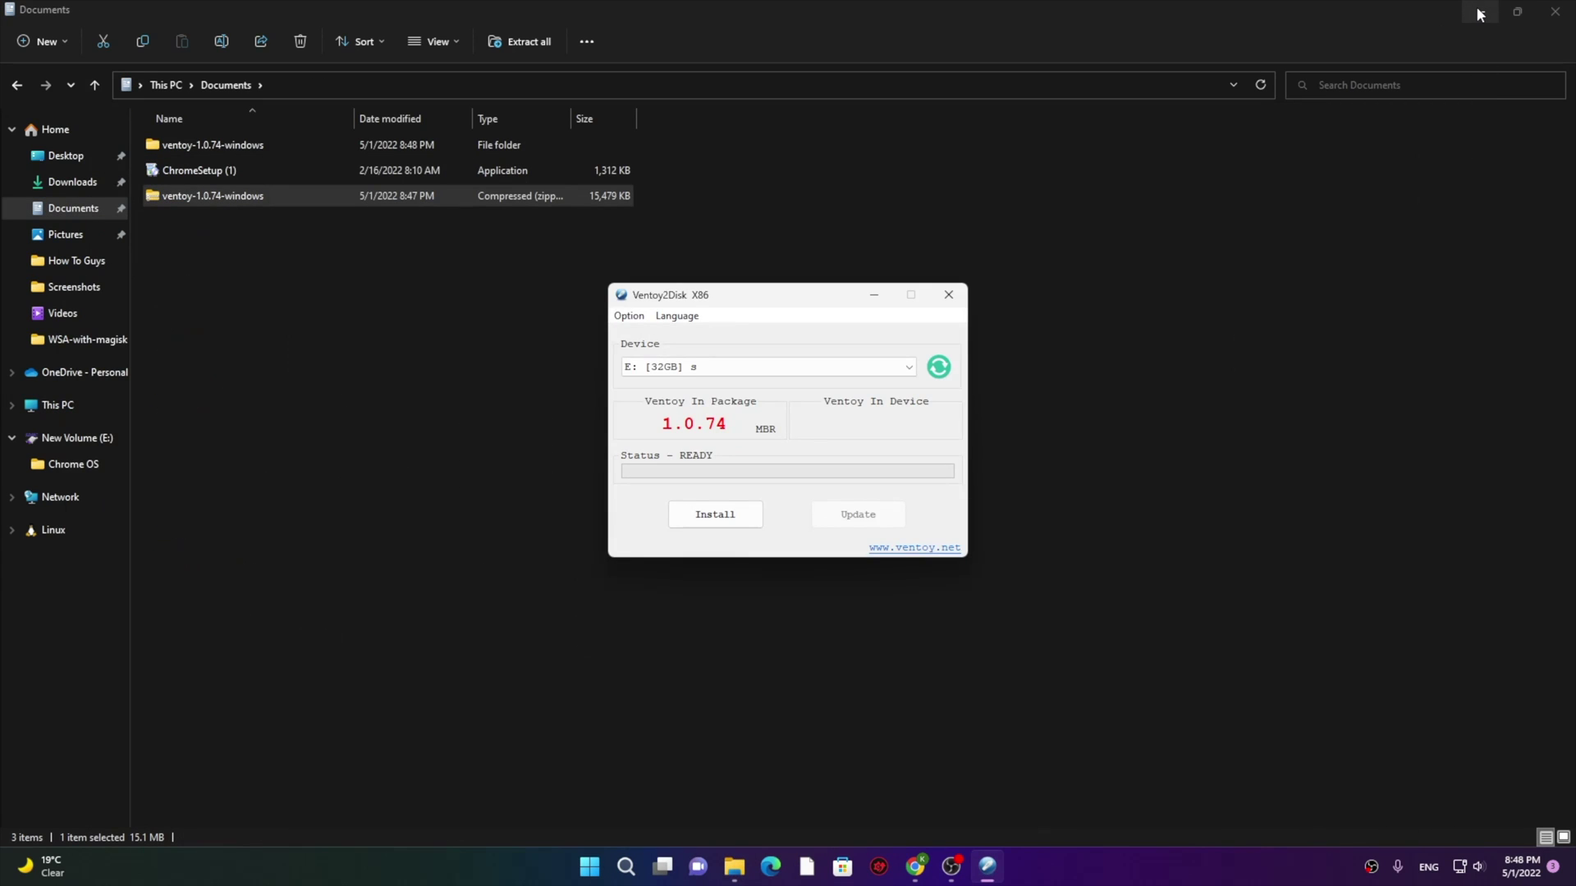
left_click(1480, 13)
left_click(1466, 6)
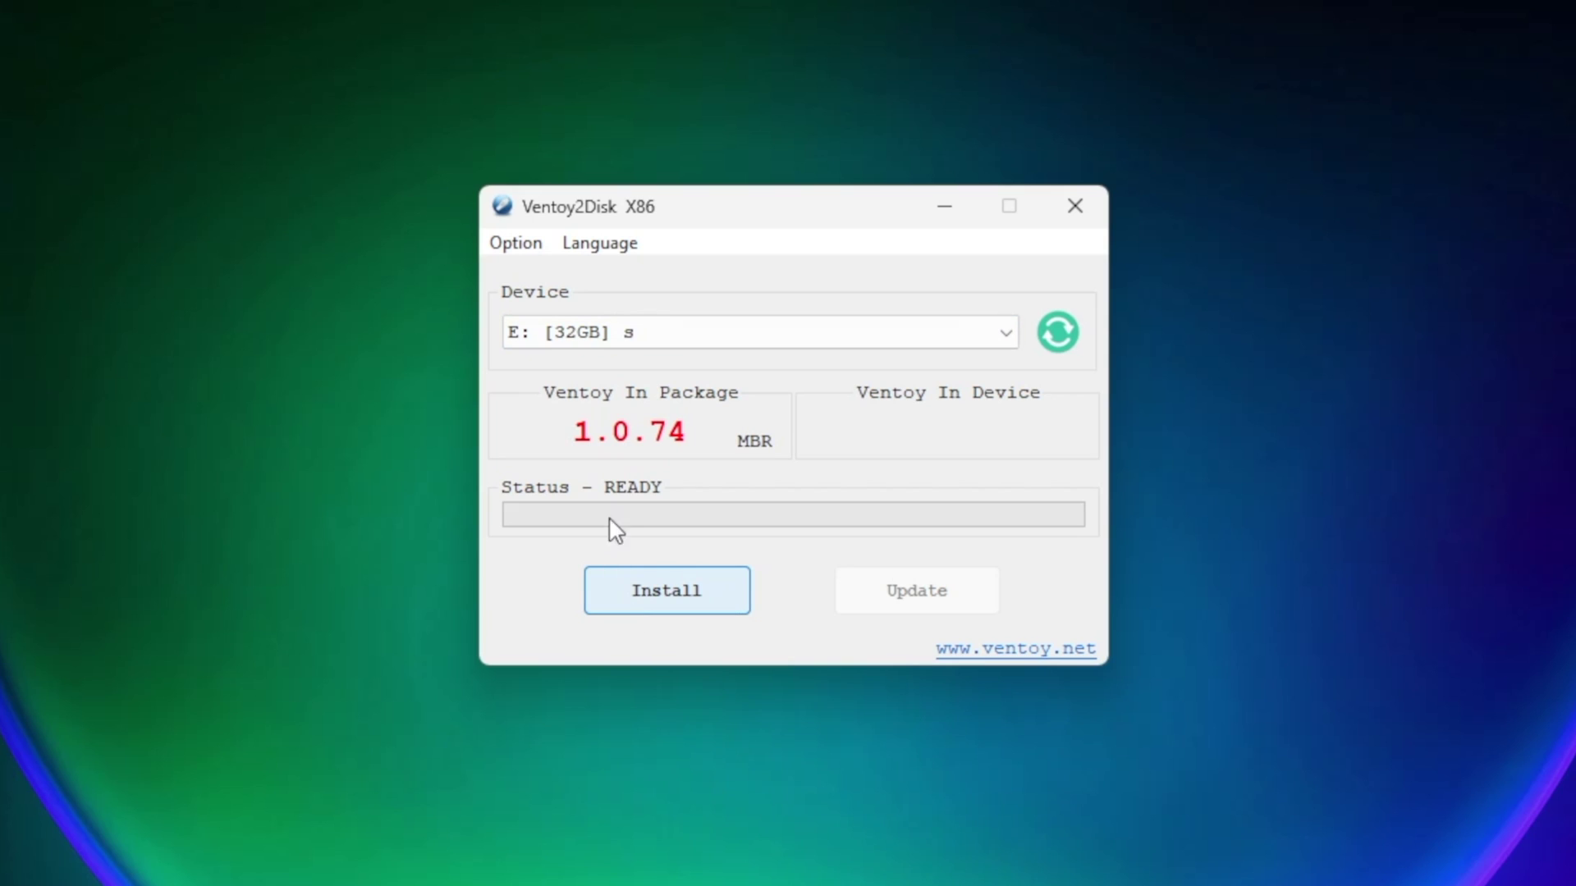
left_click(682, 332)
left_click(636, 362)
left_click(515, 245)
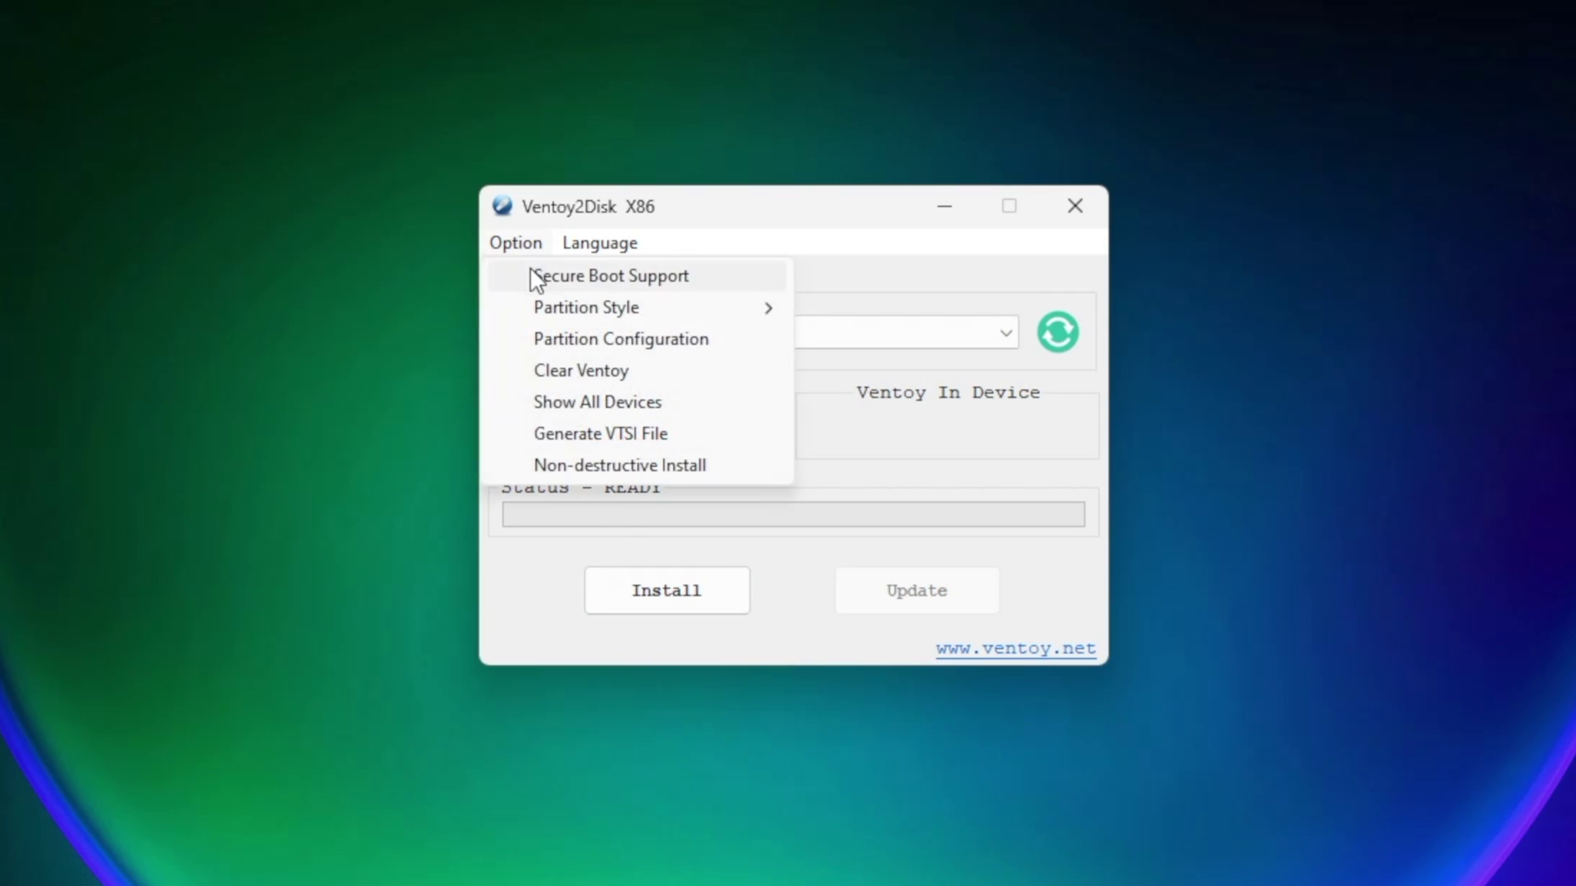
left_click(676, 279)
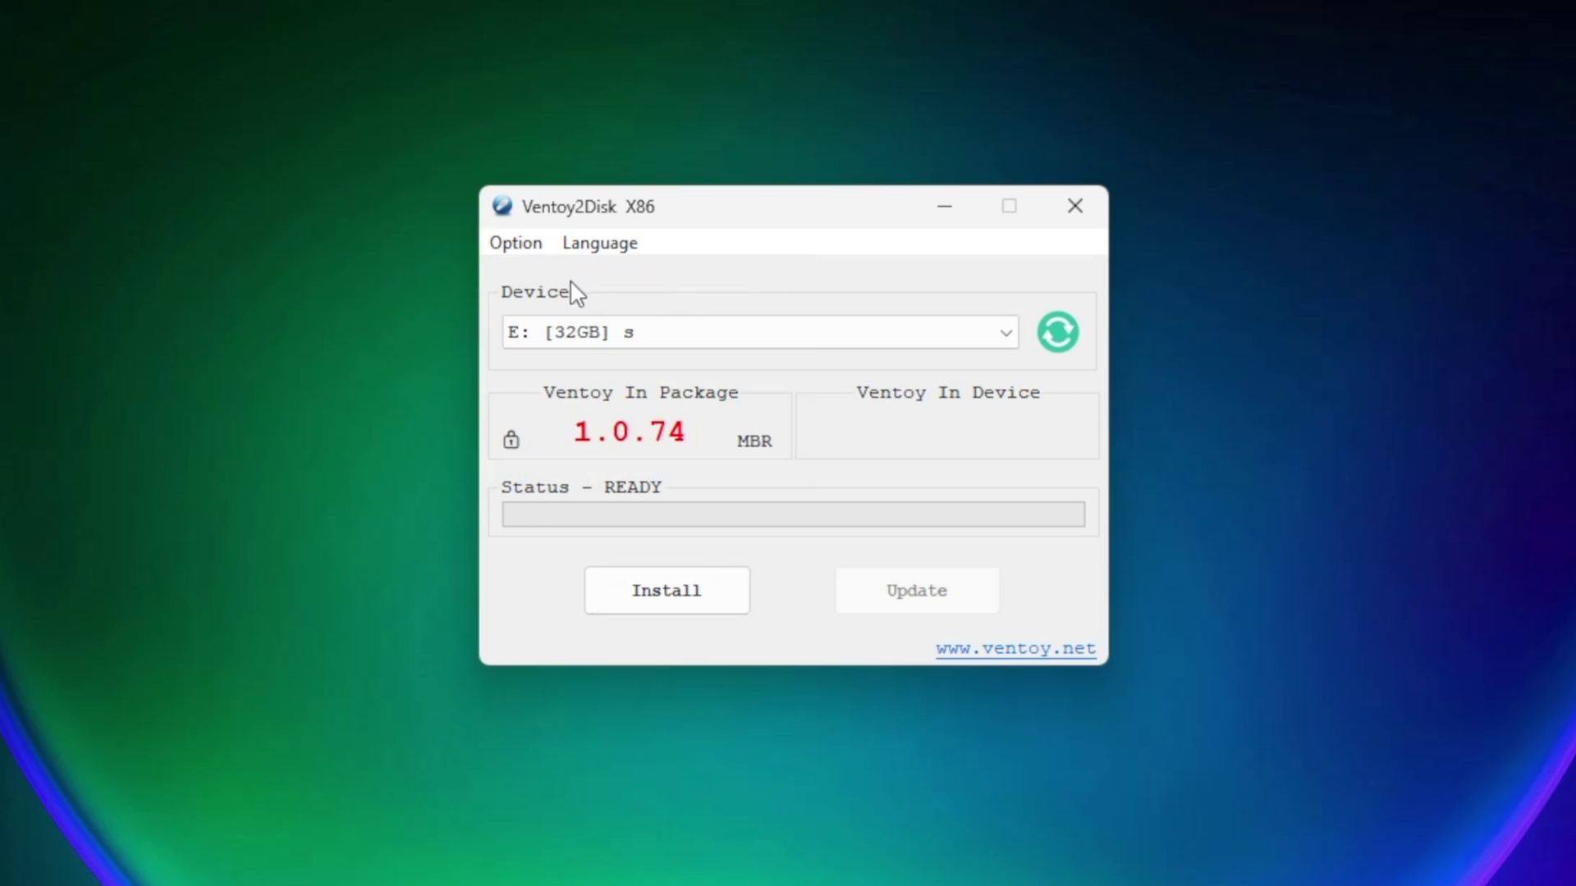
Check MBR partition style and partition configuration without changes, keeping the language English.
left_click(515, 243)
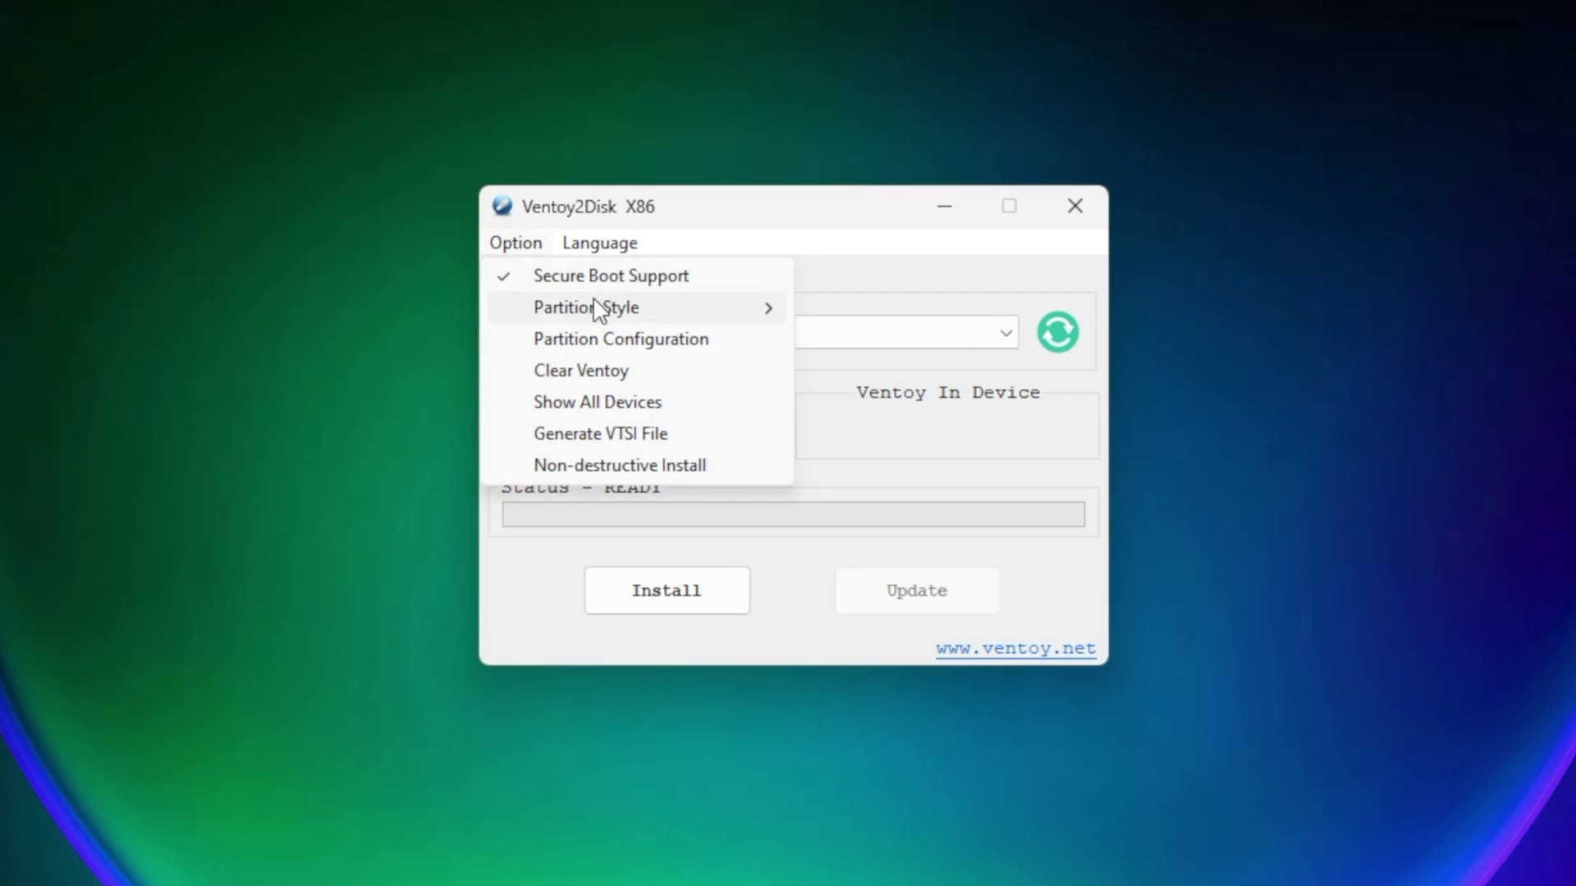
mouse_move(600, 310)
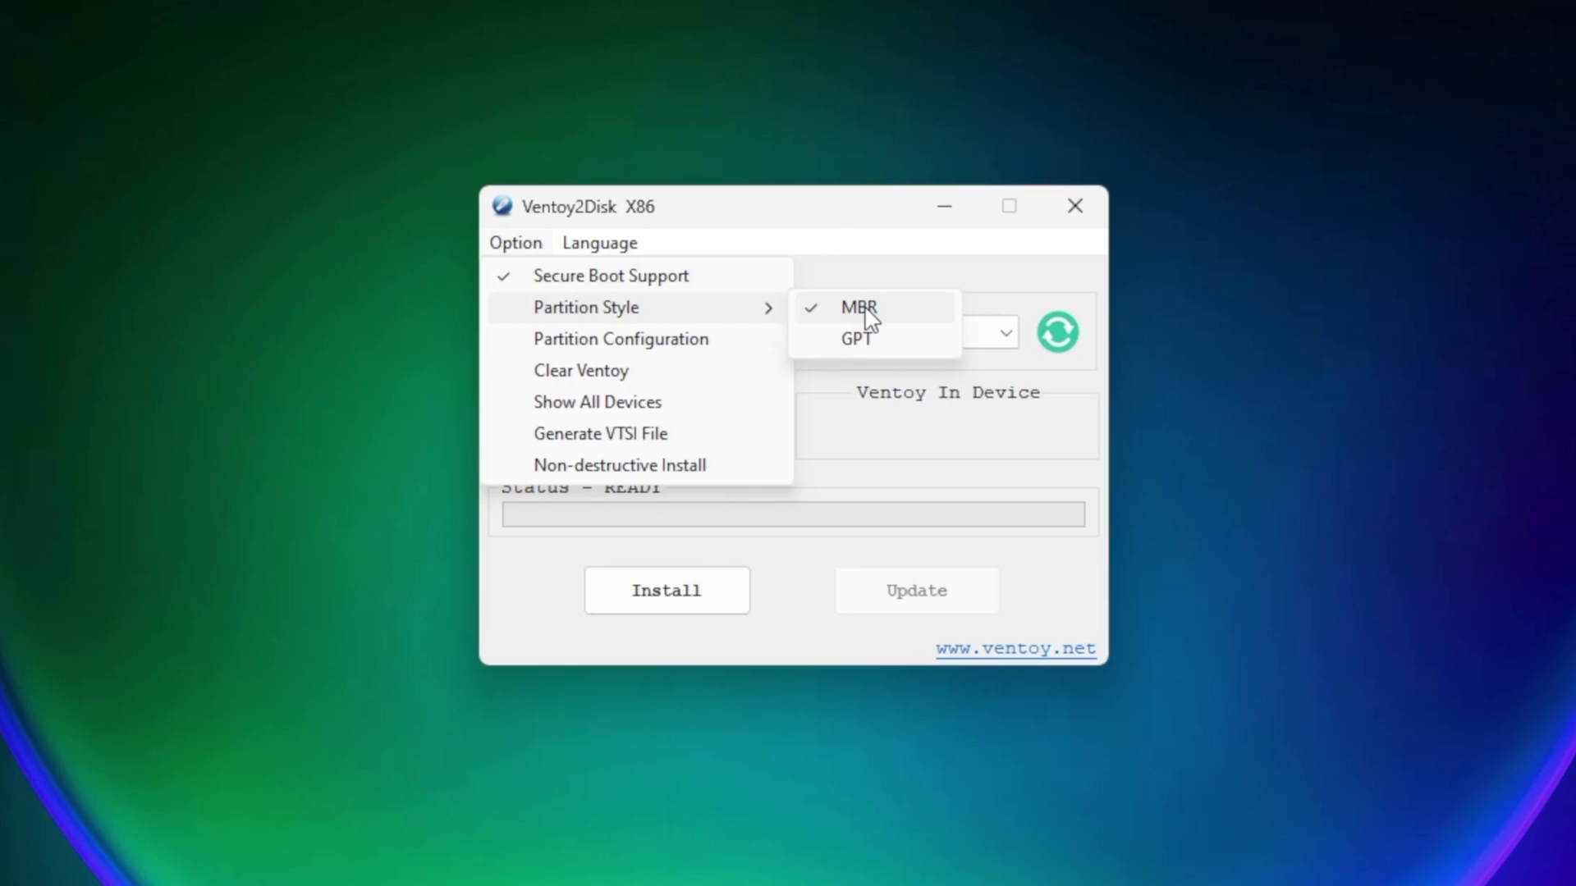
left_click(675, 351)
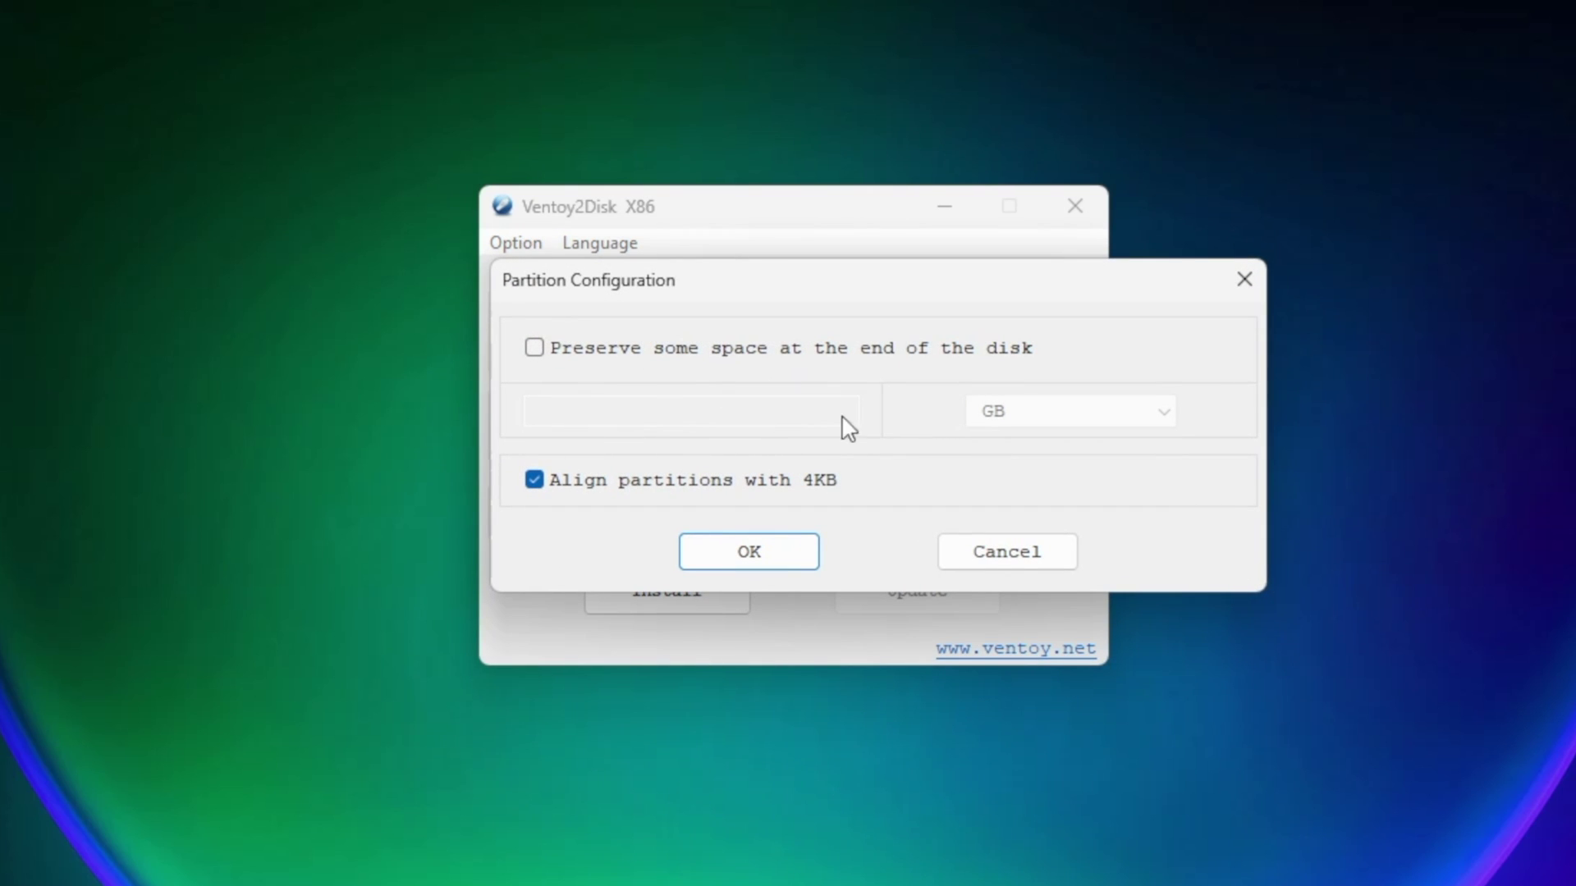
key("Escape")
left_click(519, 244)
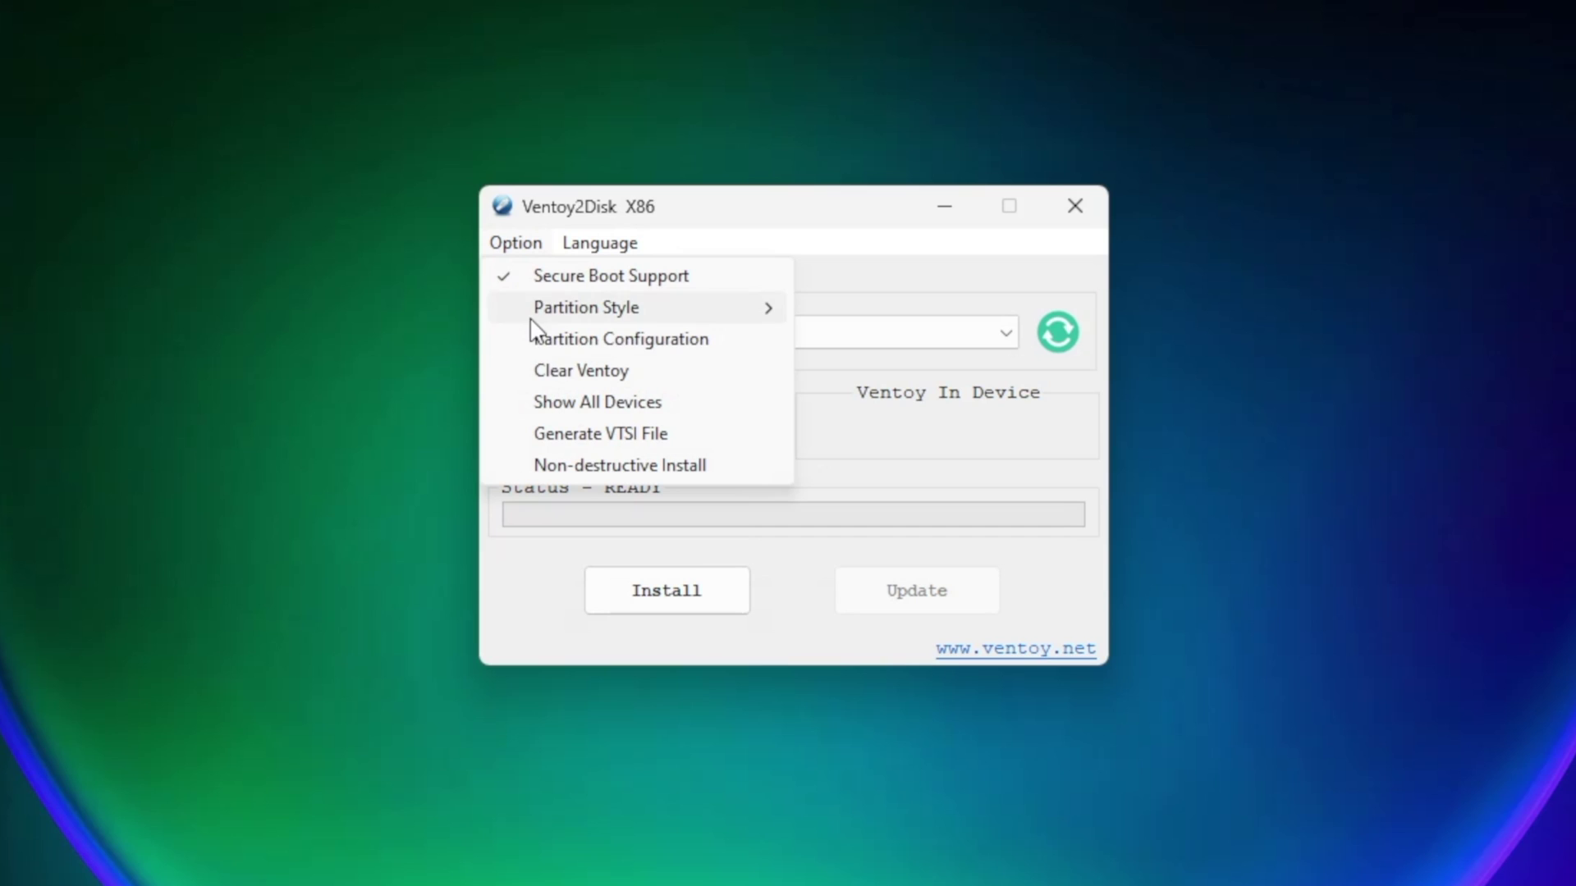
mouse_move(619, 243)
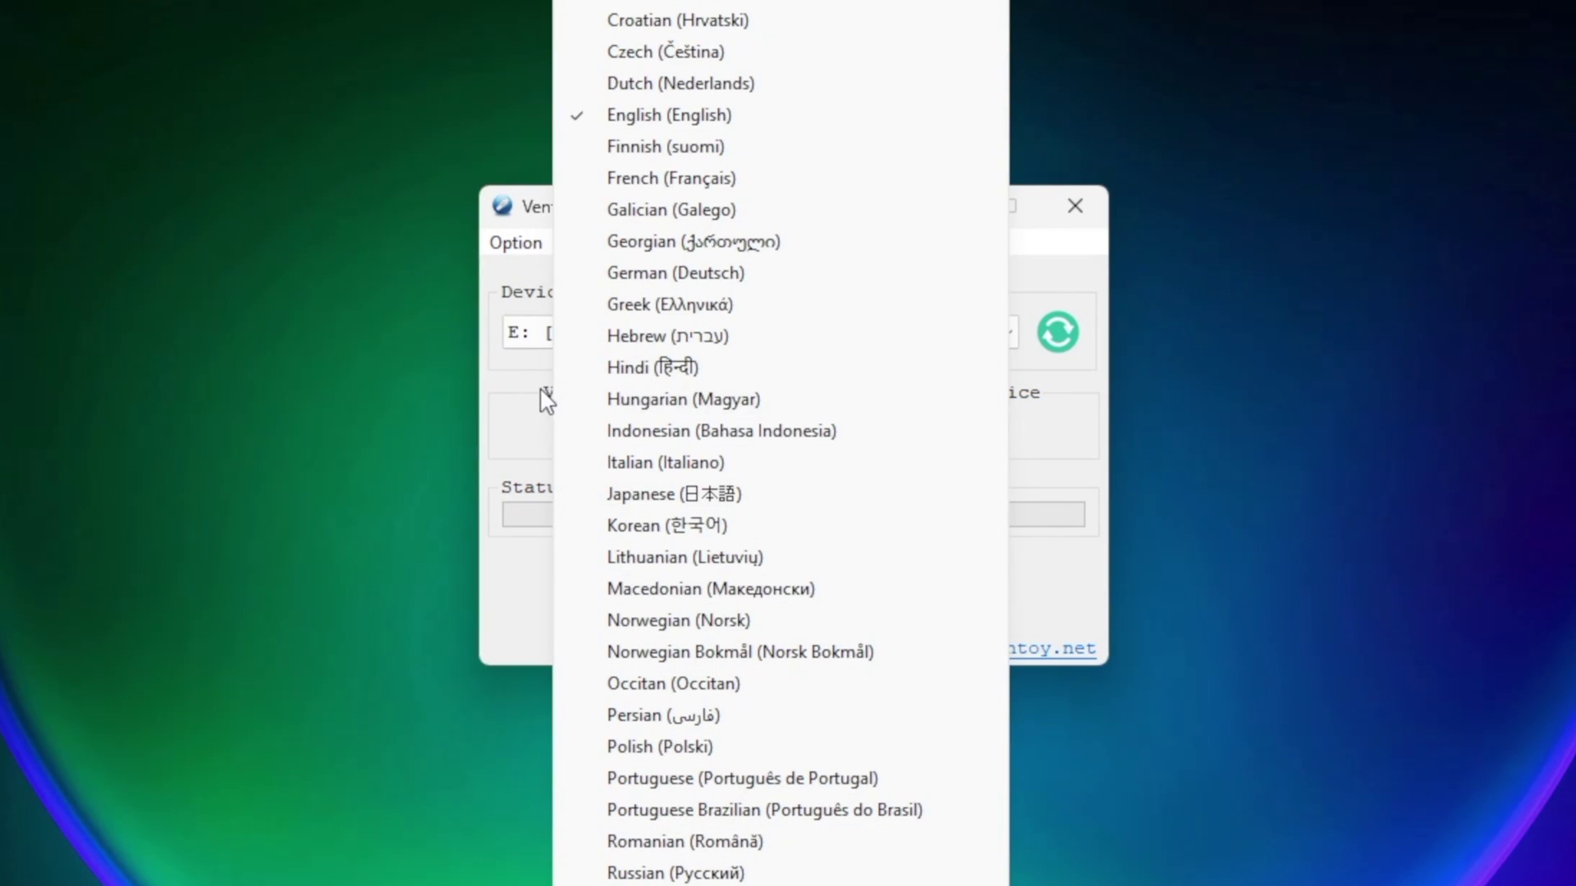
left_click(520, 410)
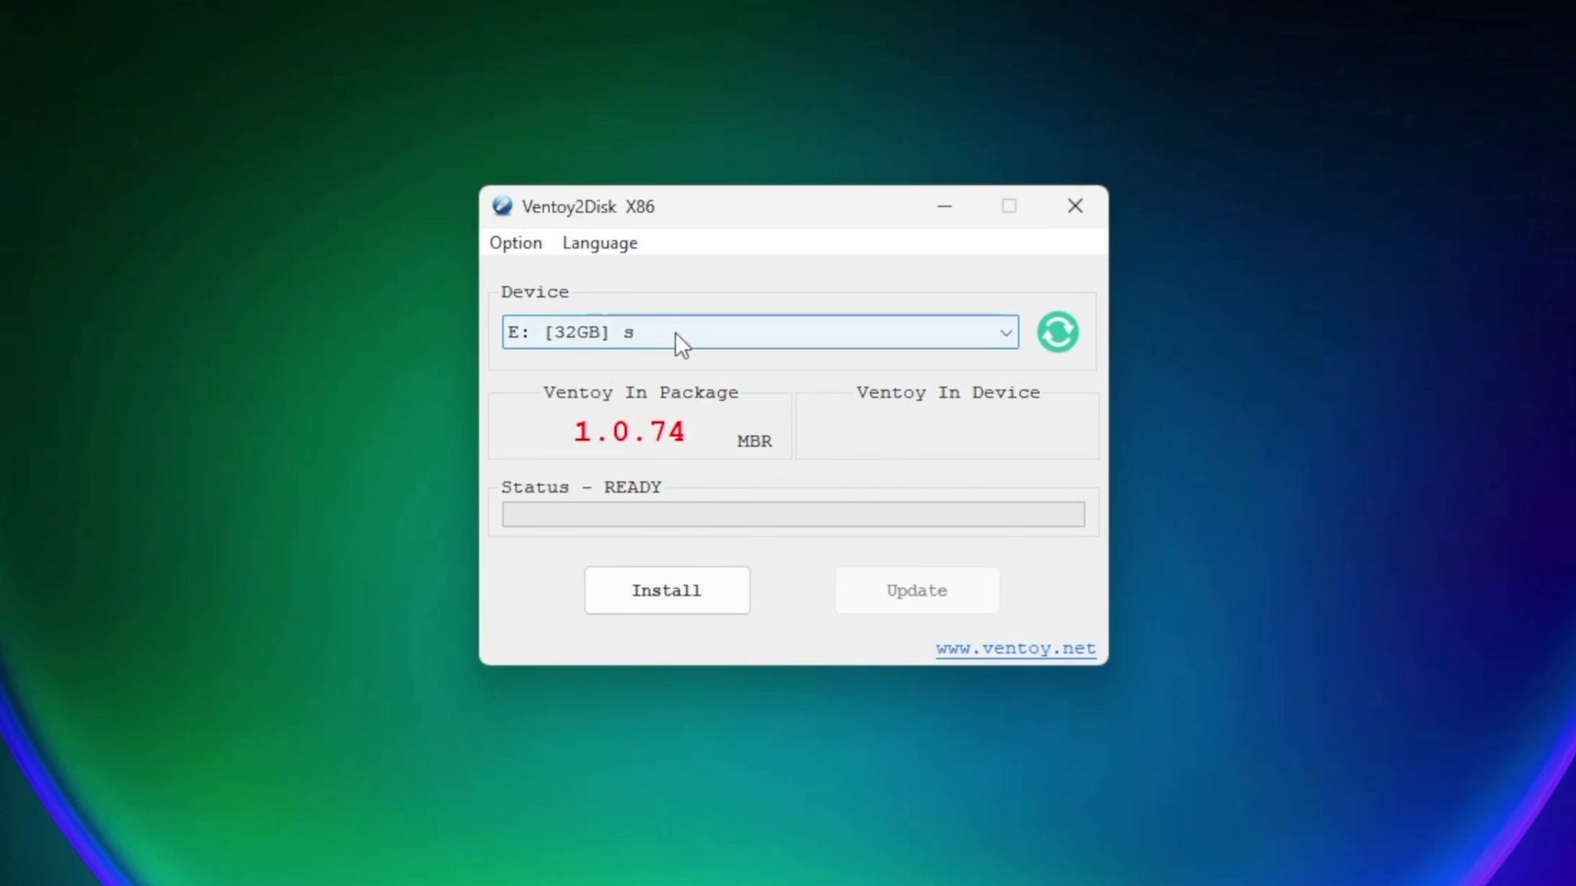
Install Ventoy 1.0.74 onto the 32GB E: drive, confirming both format warnings.
left_click(663, 597)
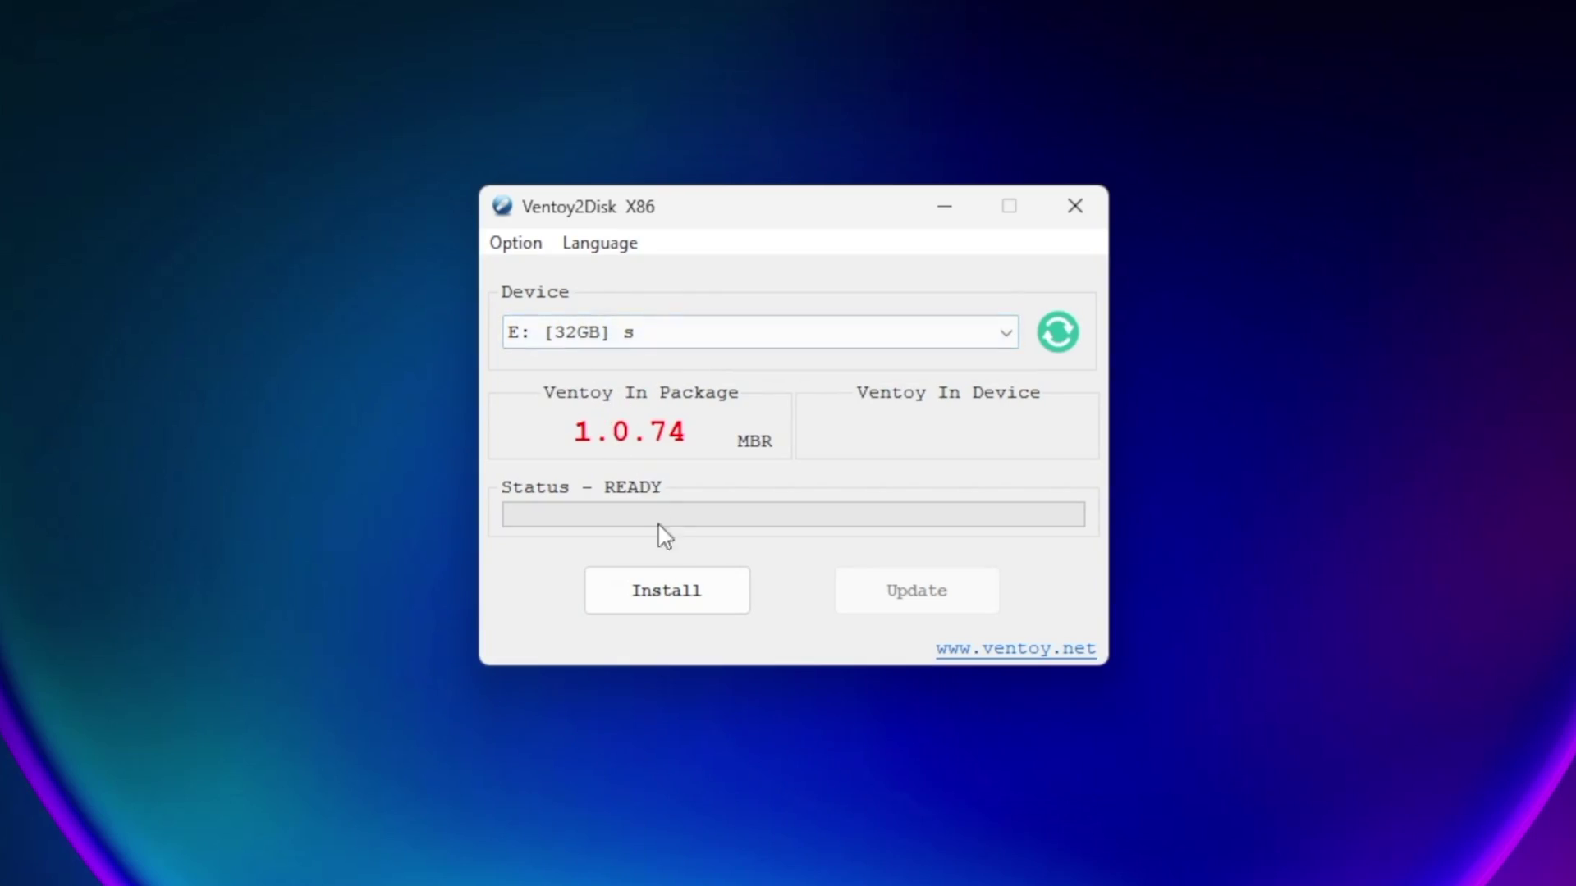
left_click(659, 591)
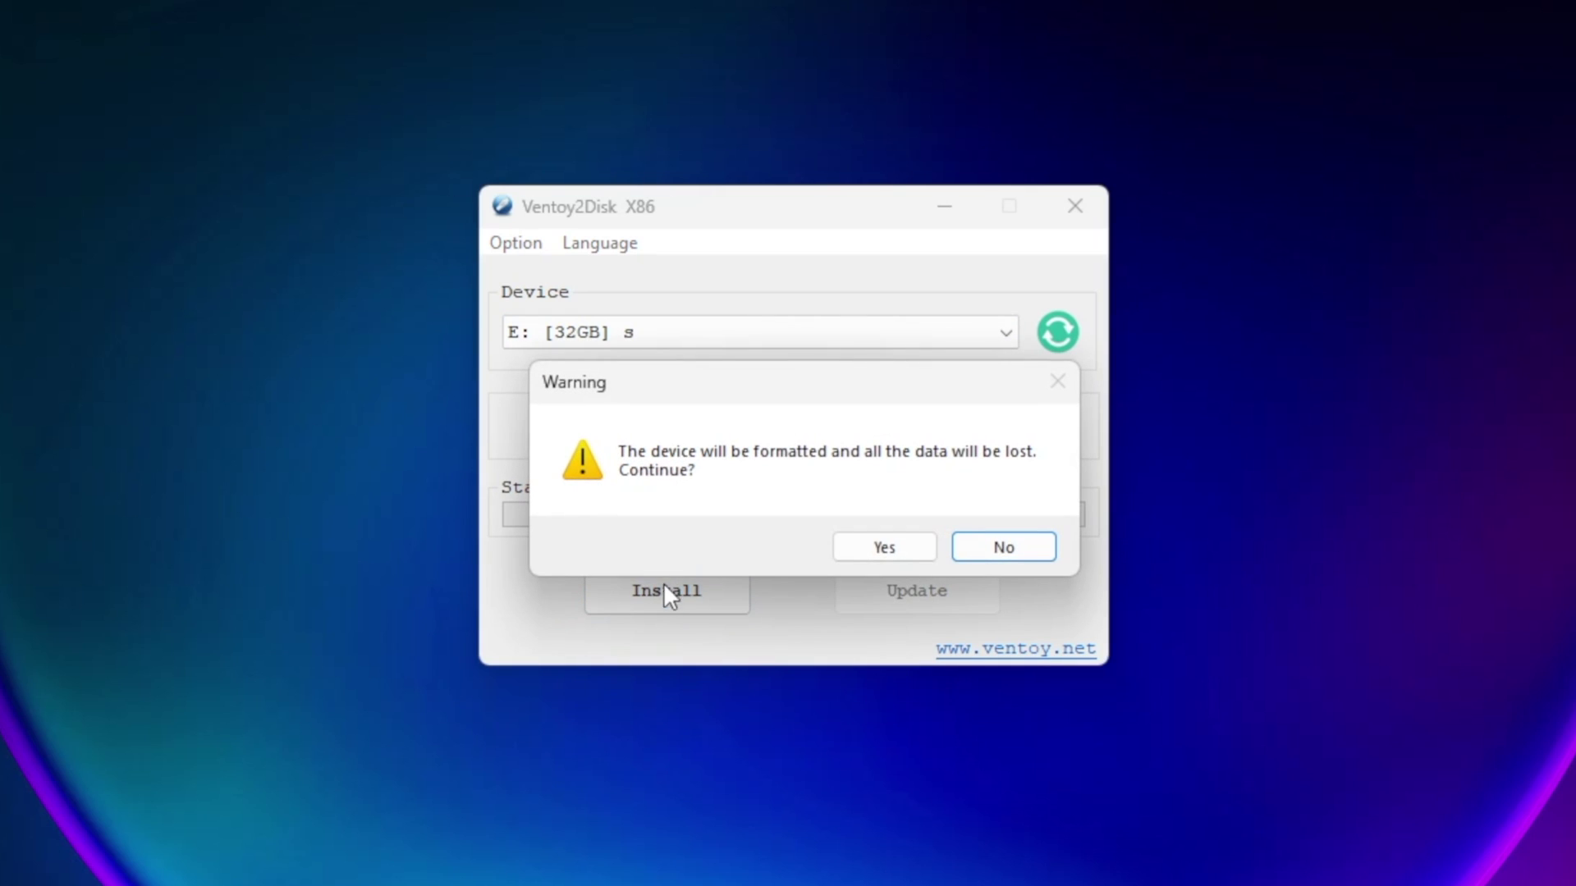
left_click(884, 547)
left_click(885, 547)
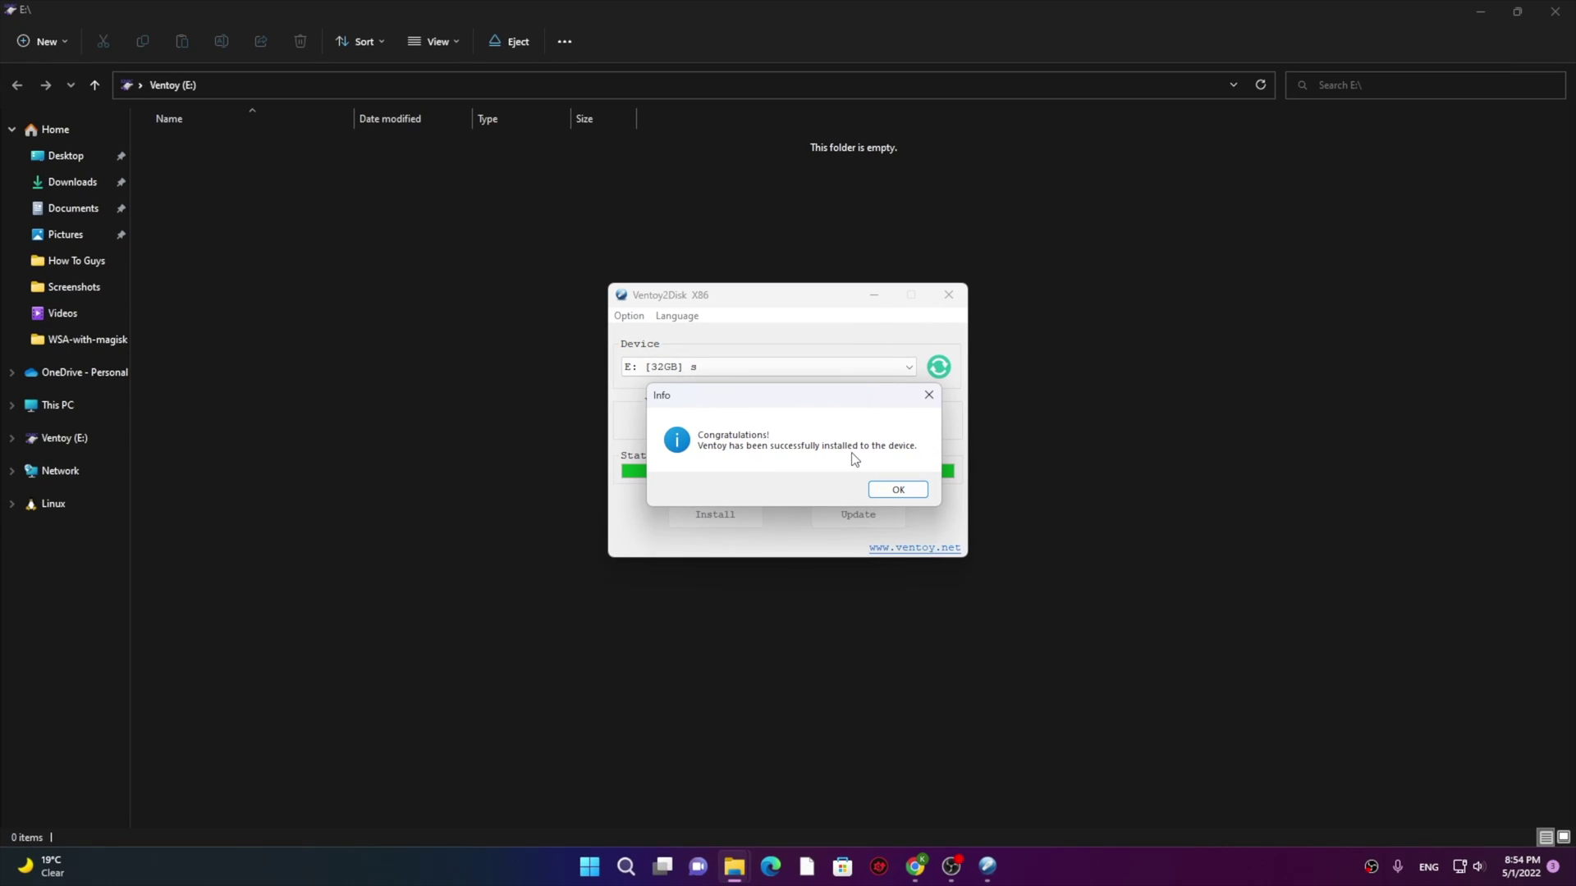
Dismiss the success message, close Ventoy2Disk, open the empty Ventoy (E:) drive, then minimise Explorer.
left_click(898, 490)
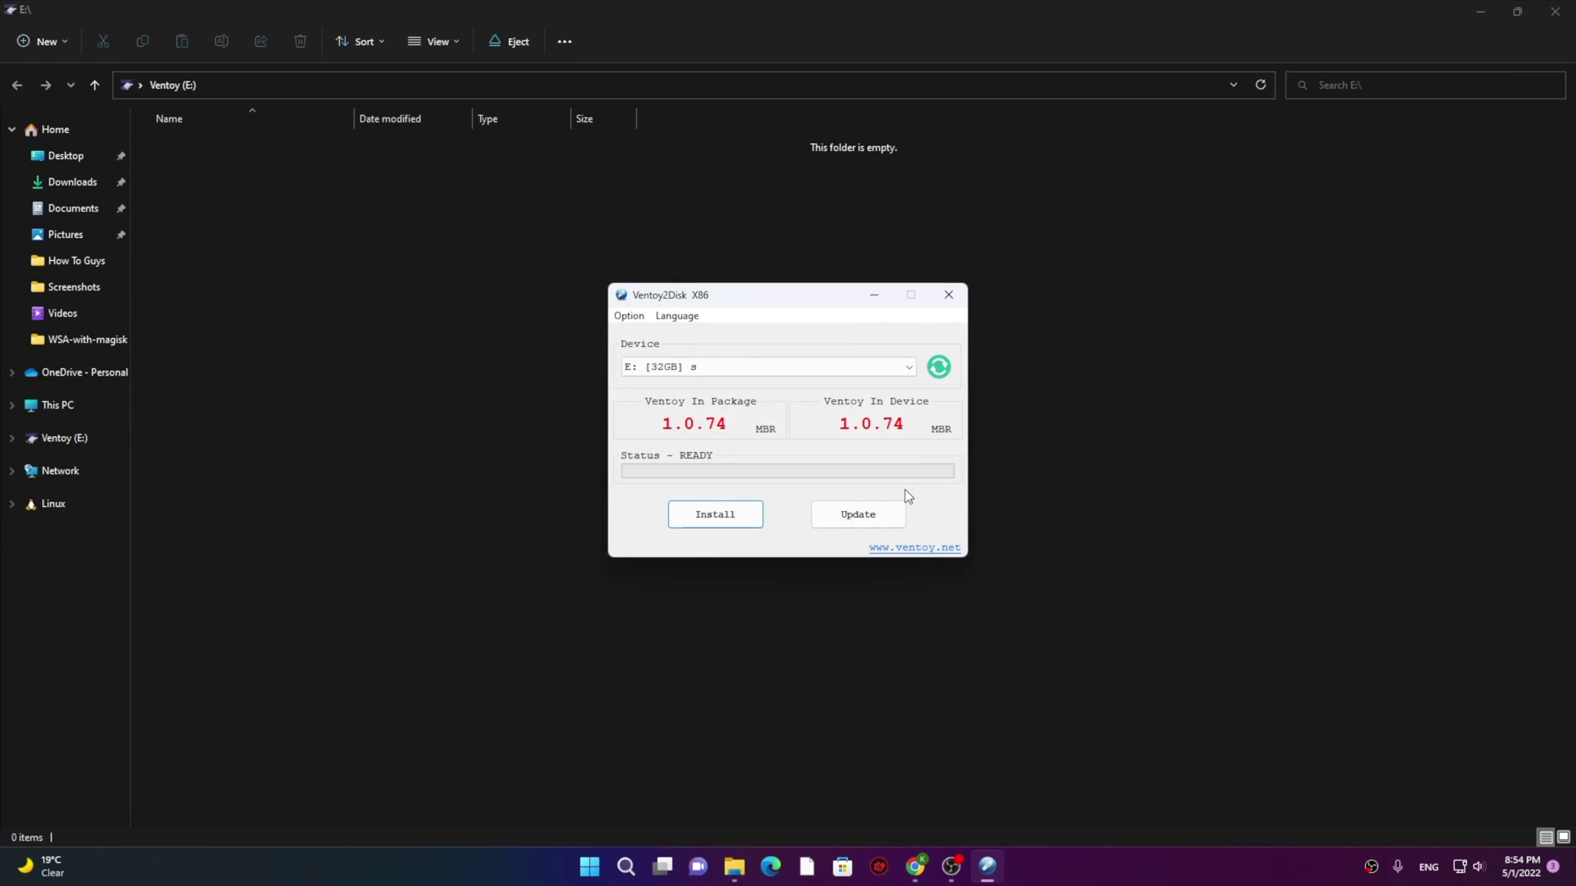
left_click(948, 294)
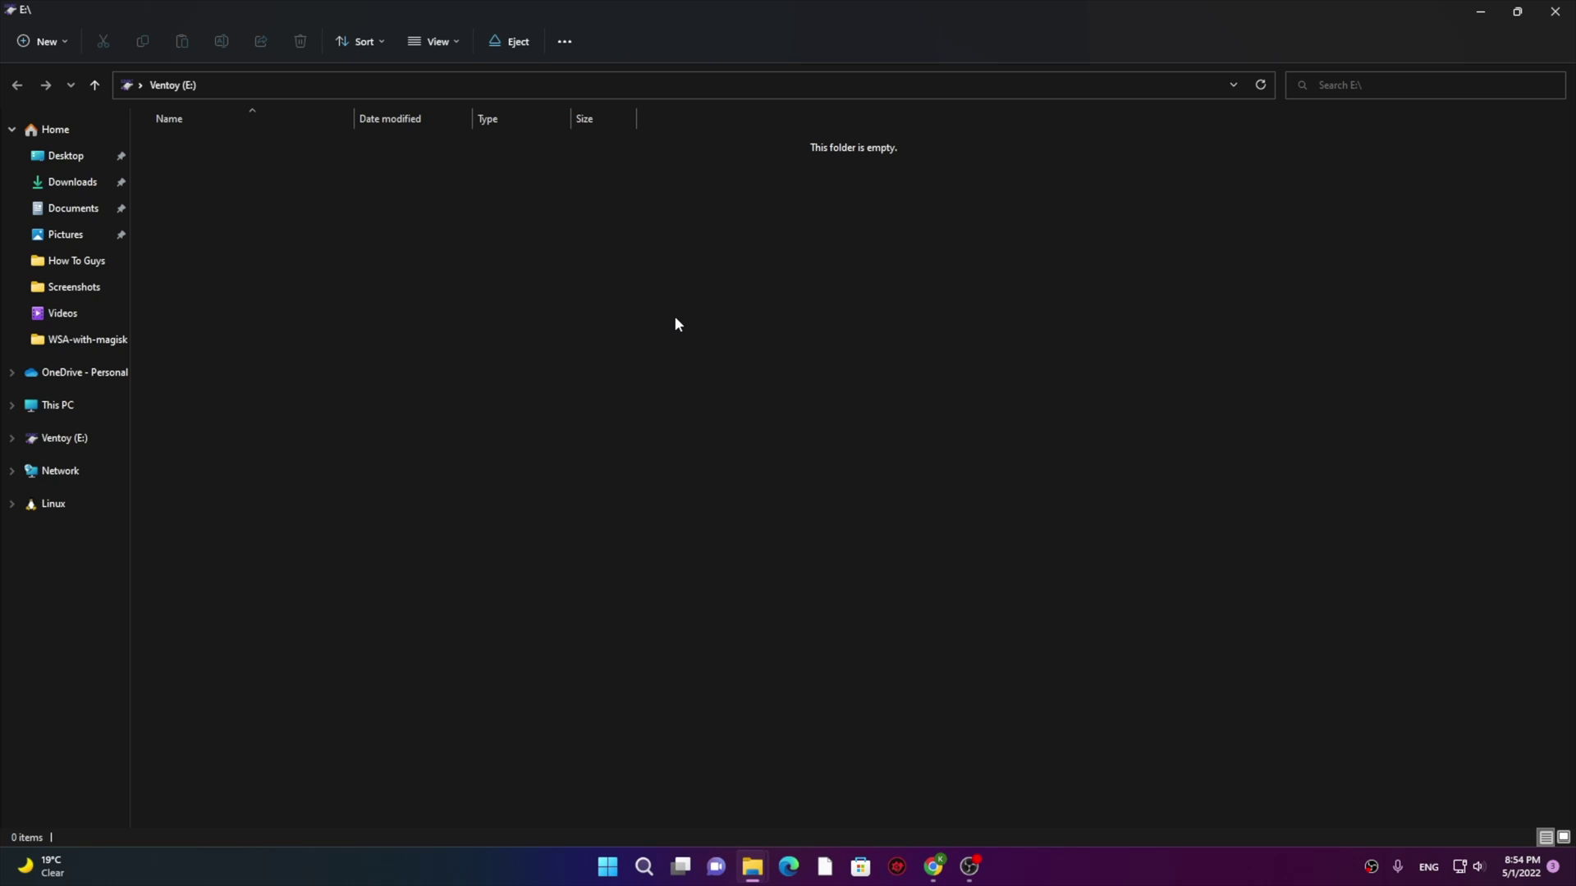
left_click(59, 408)
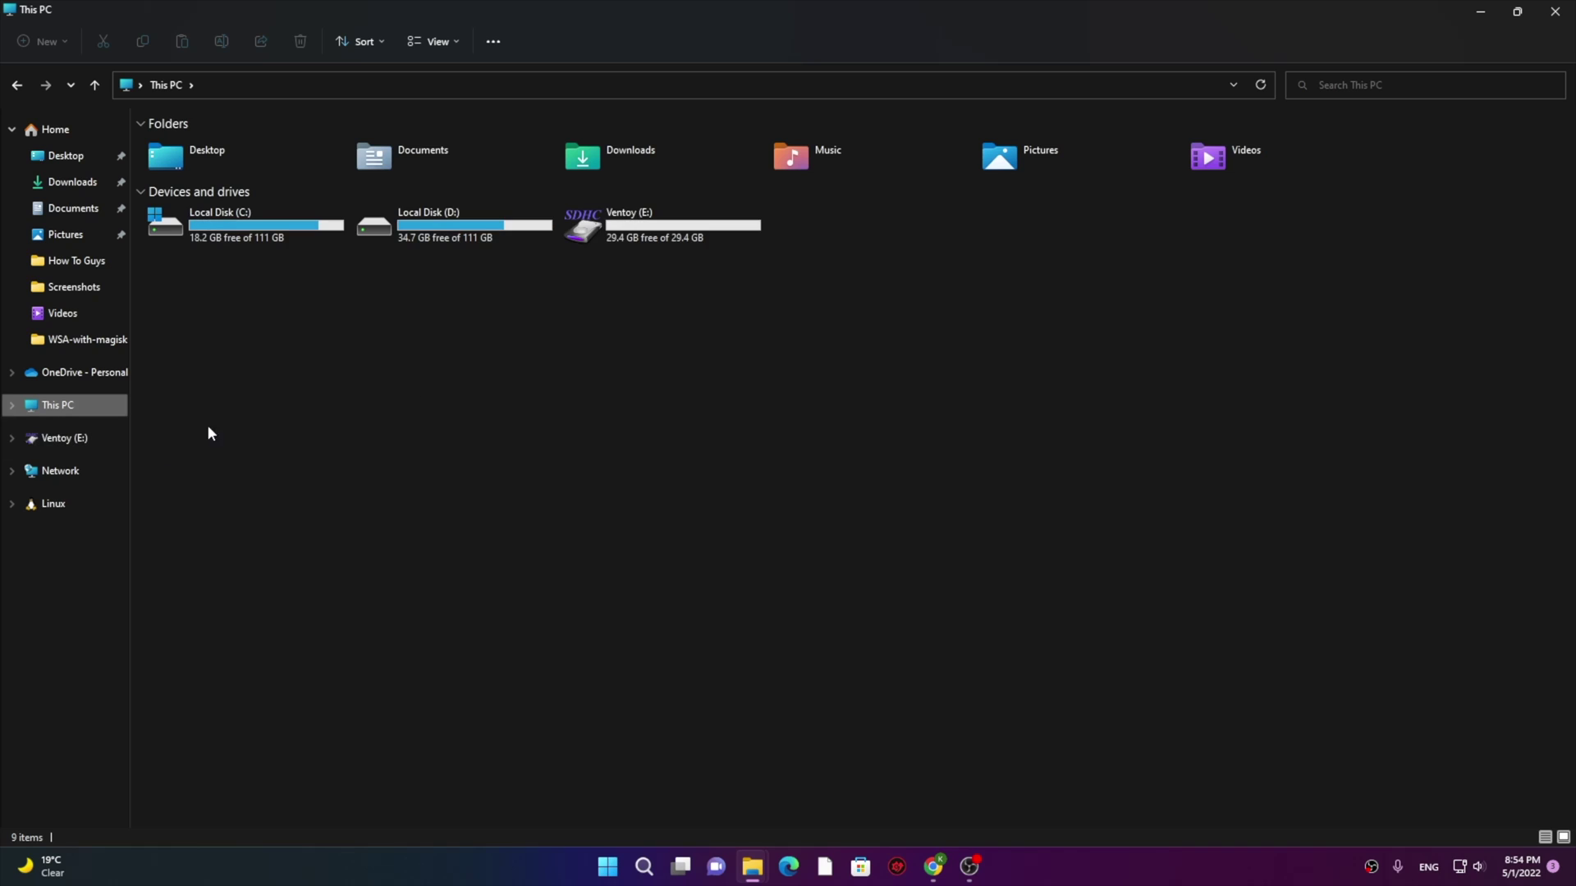
double_click(704, 229)
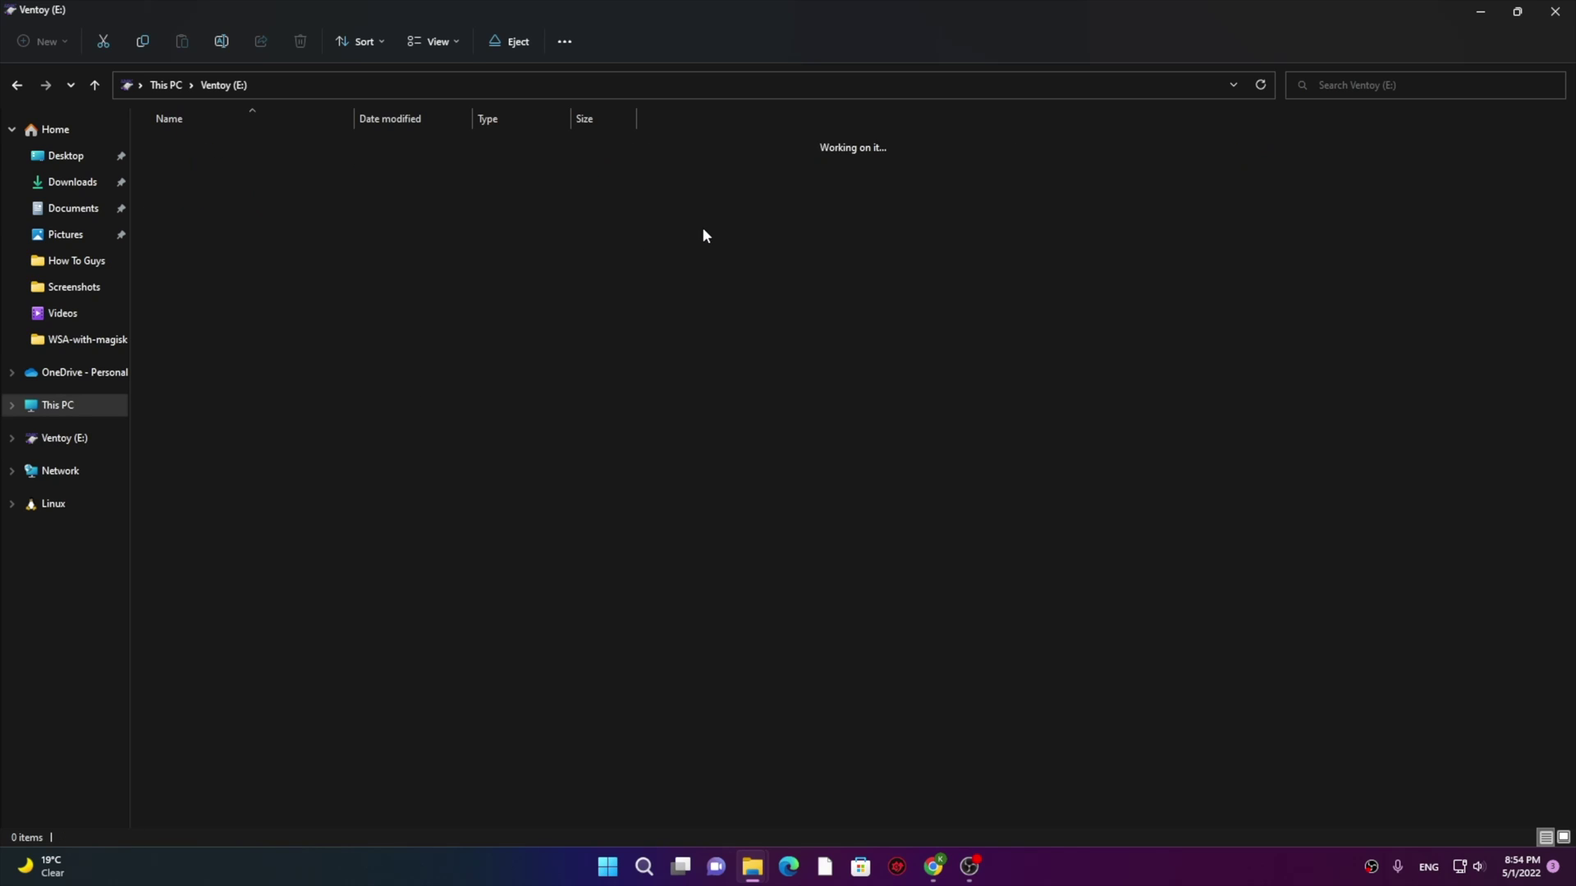
left_click(1482, 12)
Switch to the Ventoy releases Chrome window, go to google.com, and close the Ventoy tab.
mouse_move(933, 867)
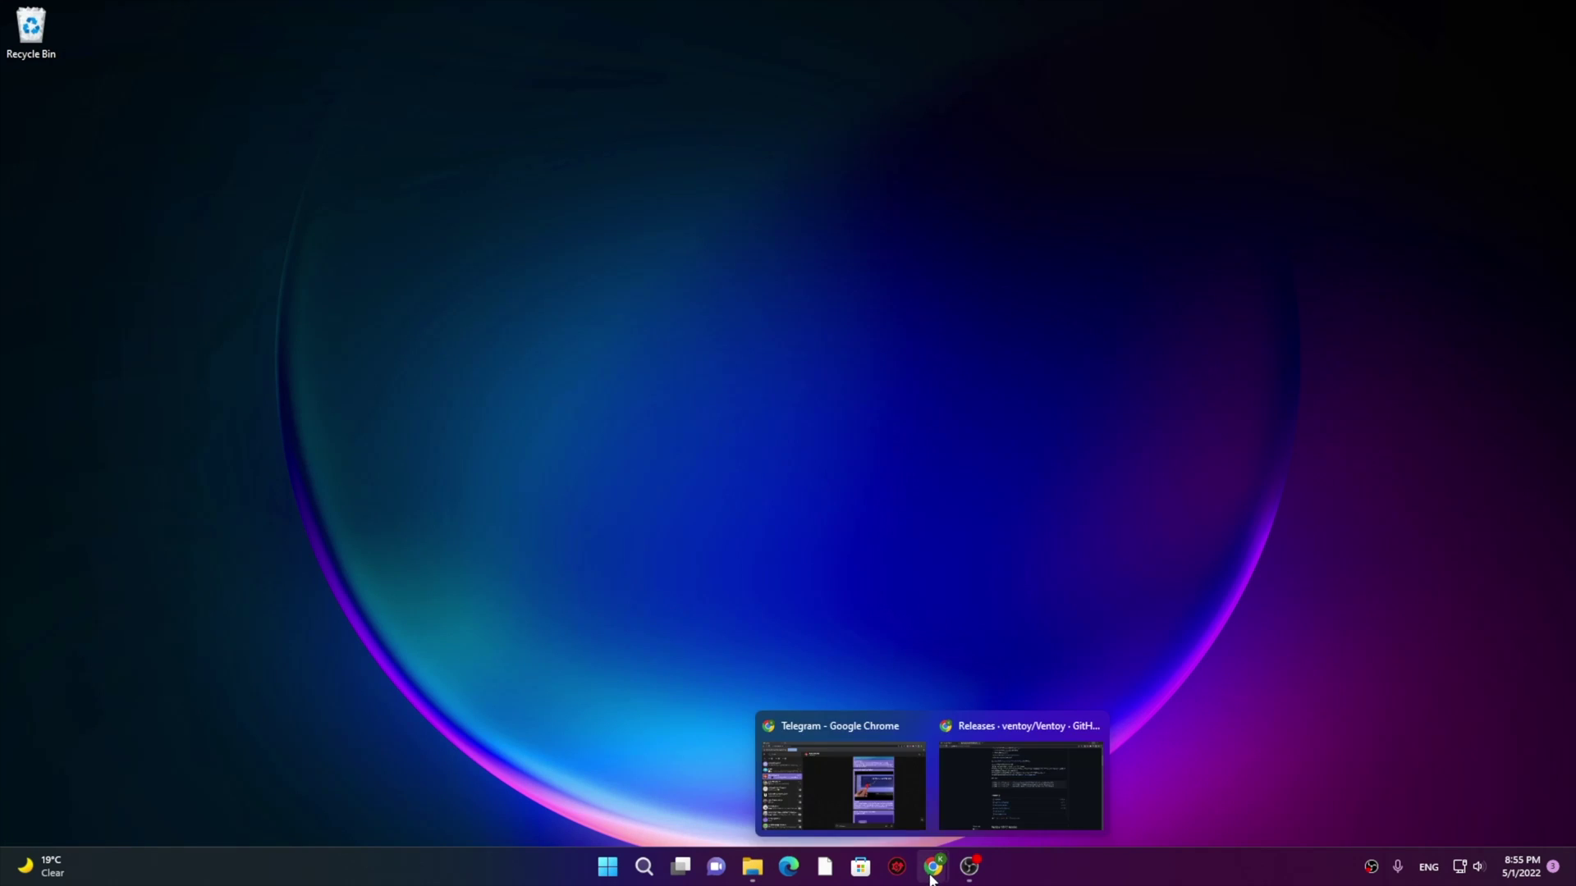
left_click(1015, 772)
left_click(350, 44)
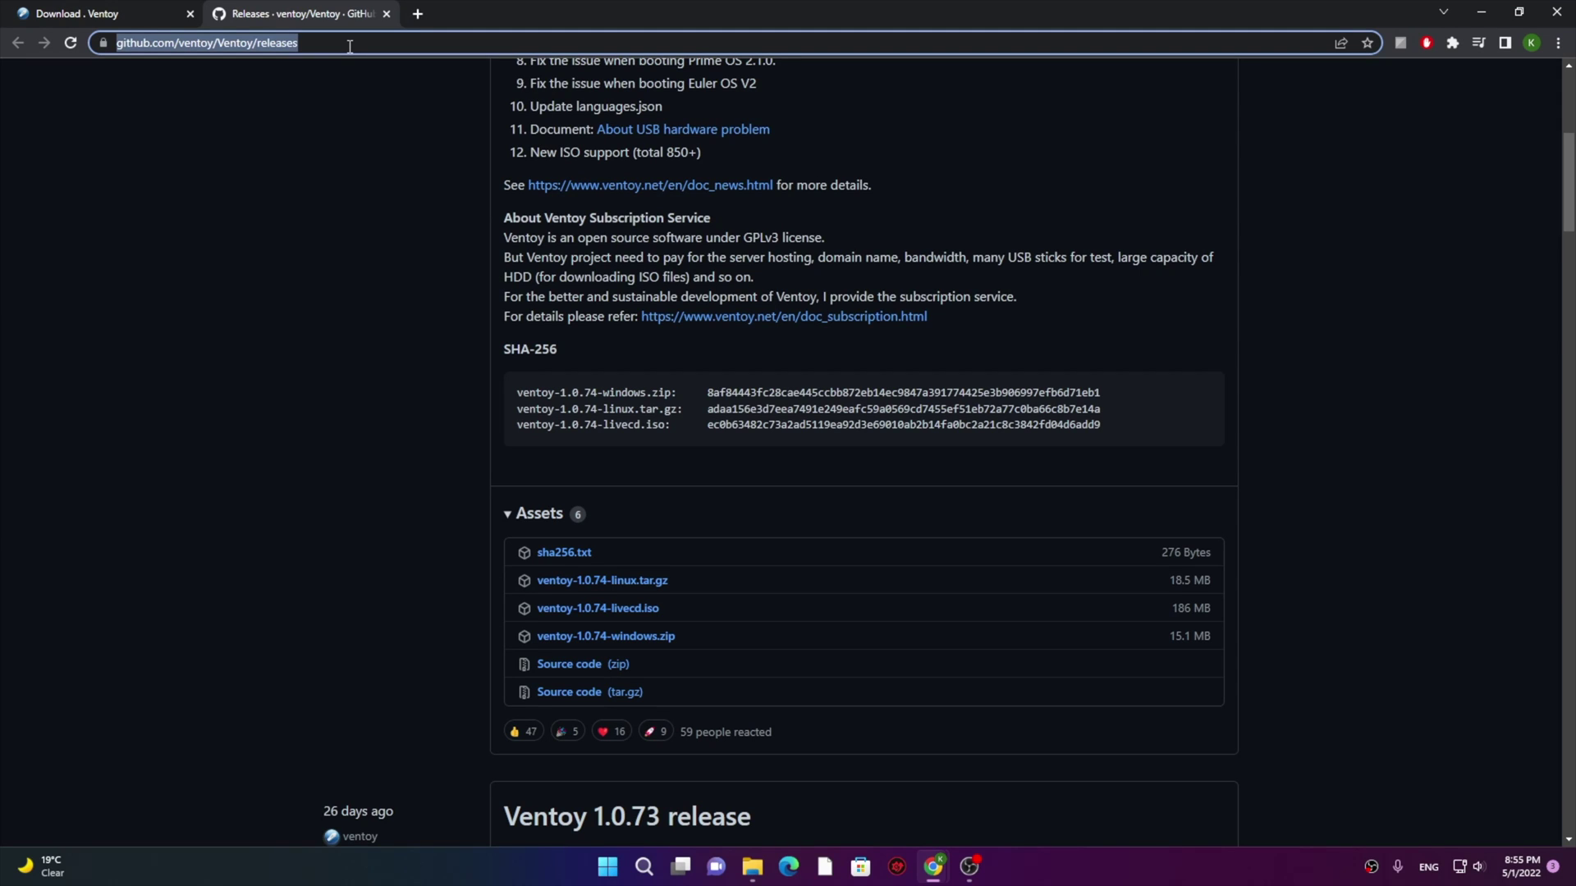
type("googl")
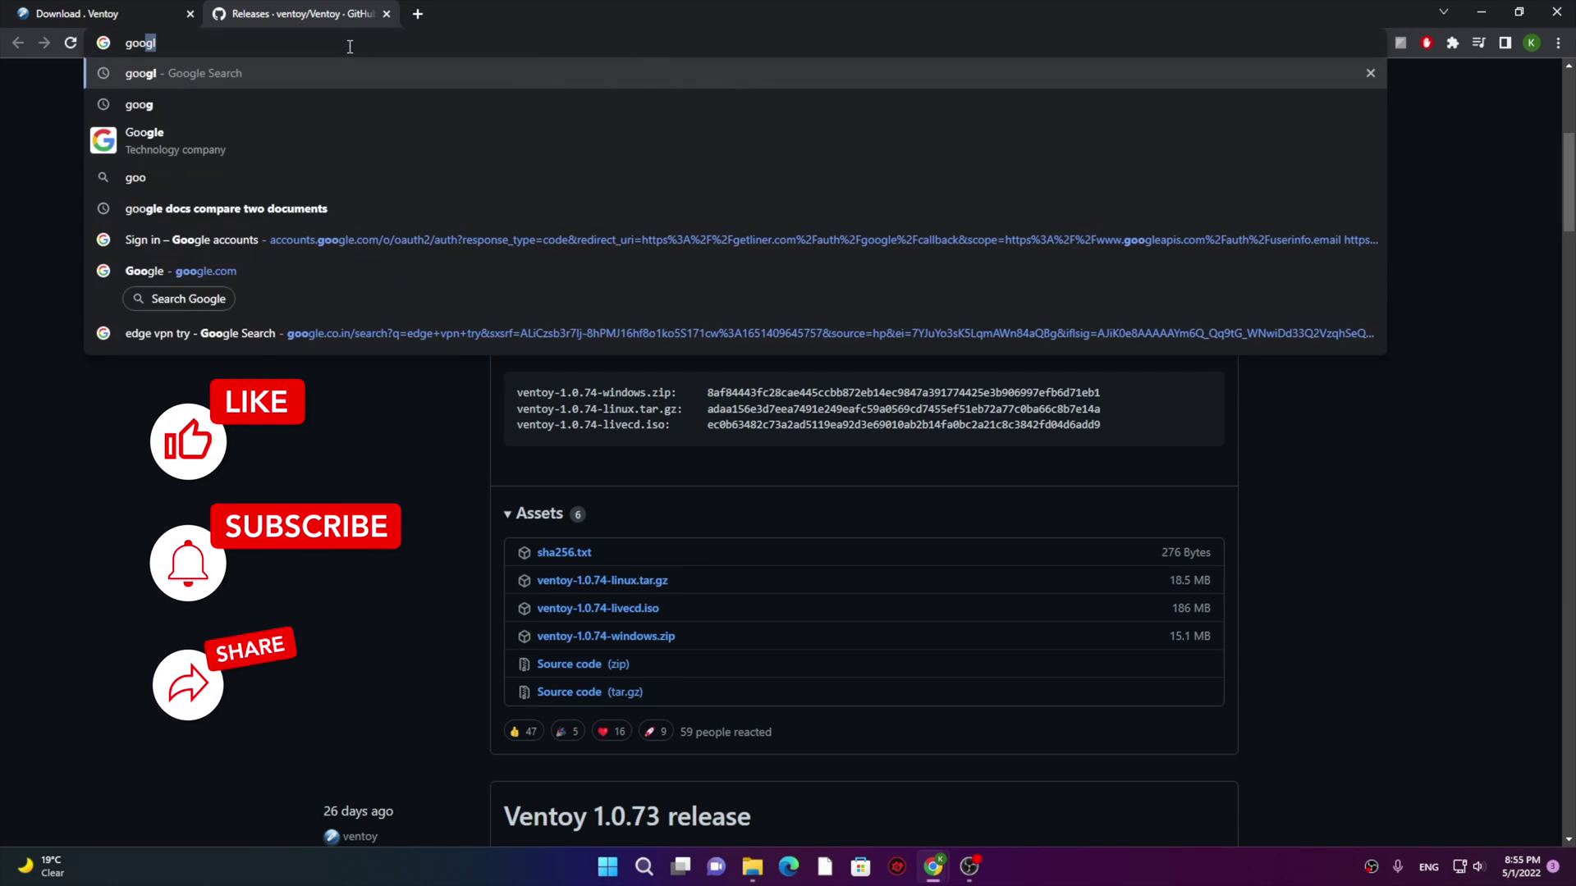
type("e.com")
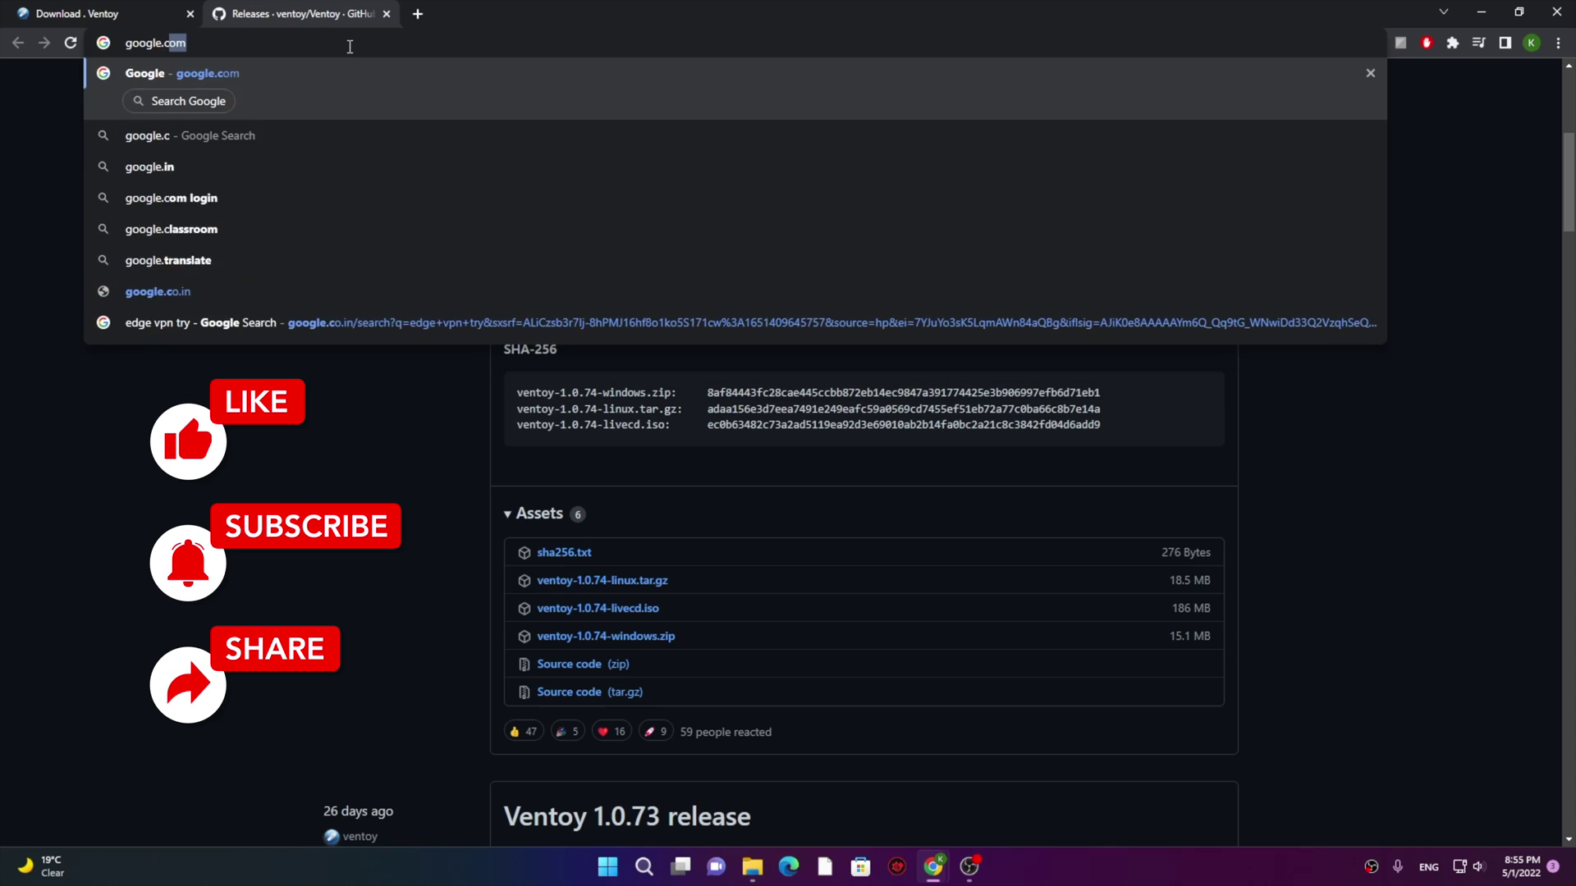
key("Return")
left_click(191, 14)
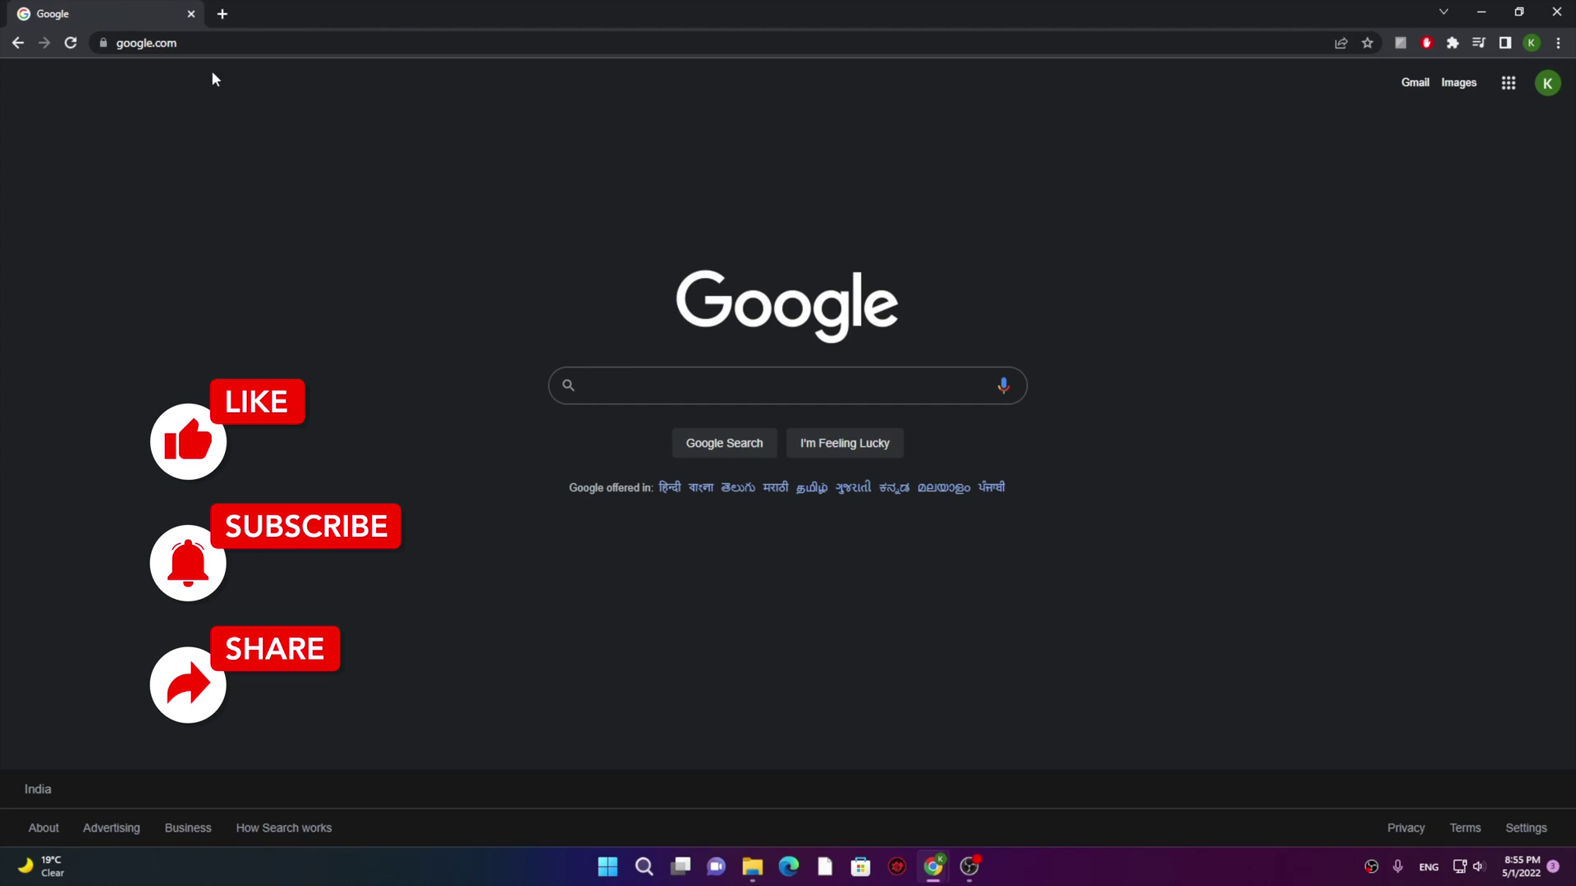
Search Google for 'windows 10 iso' and open Microsoft's Windows 11 download page.
left_click(608, 381)
type("windows 10 iso")
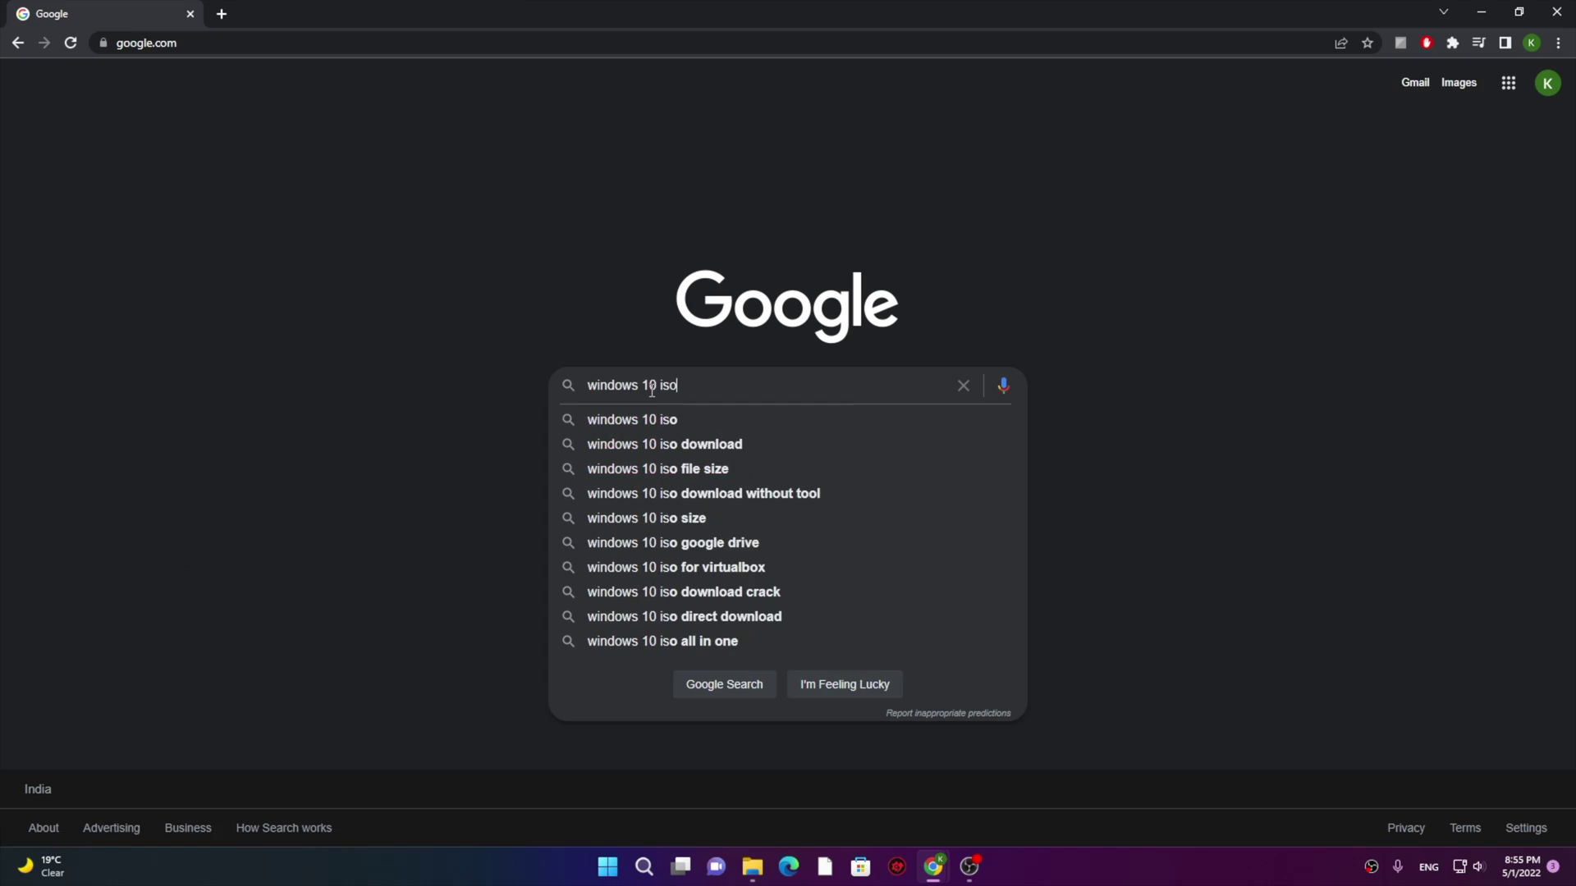
key("Return")
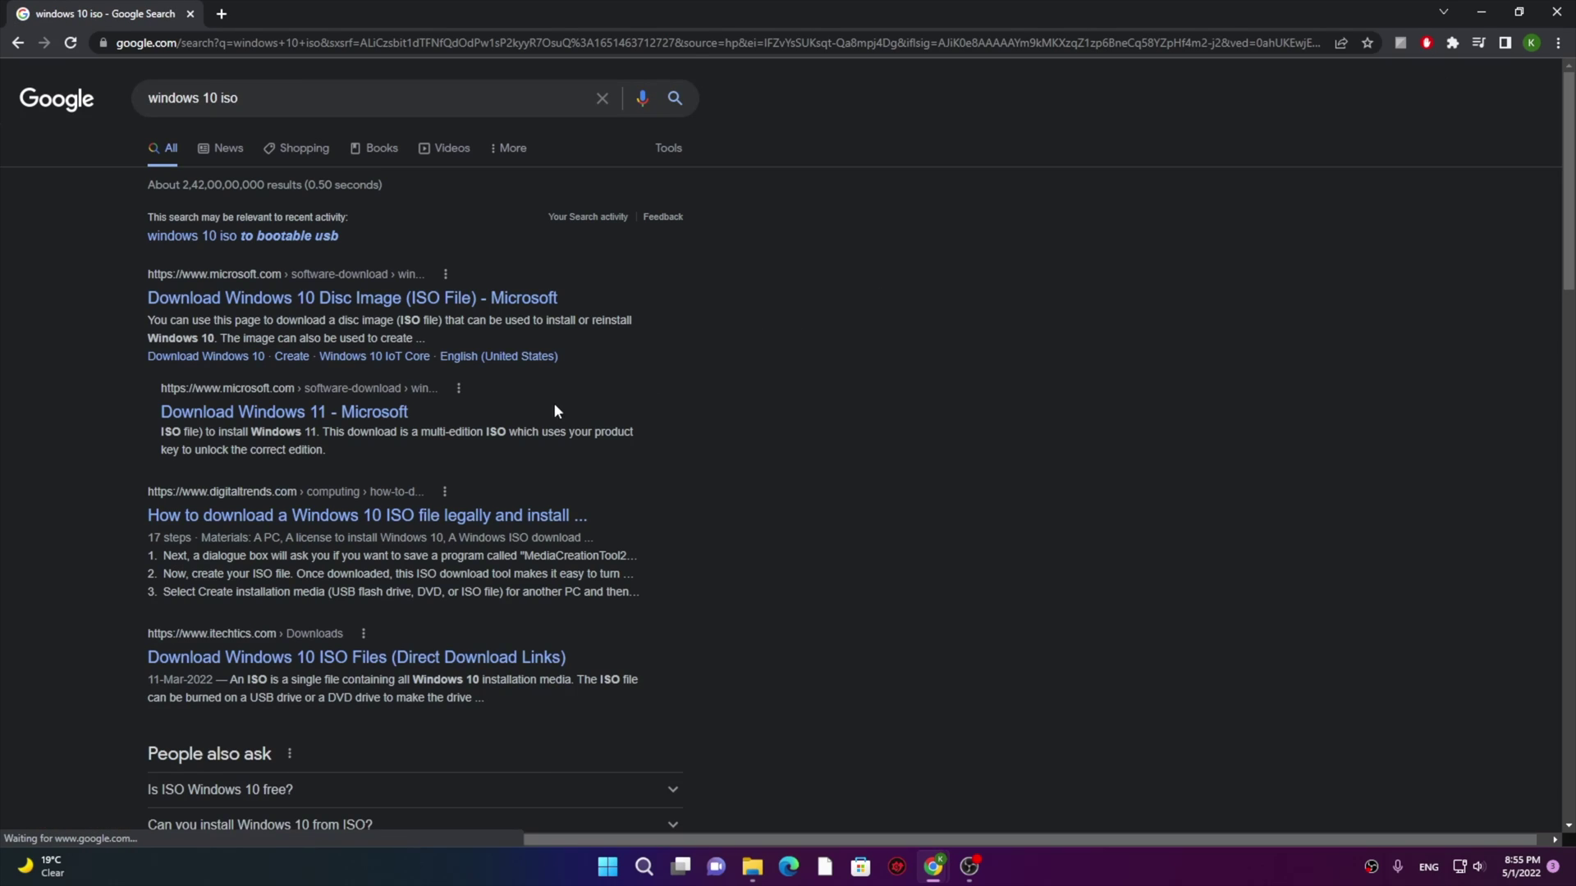
left_click(369, 411)
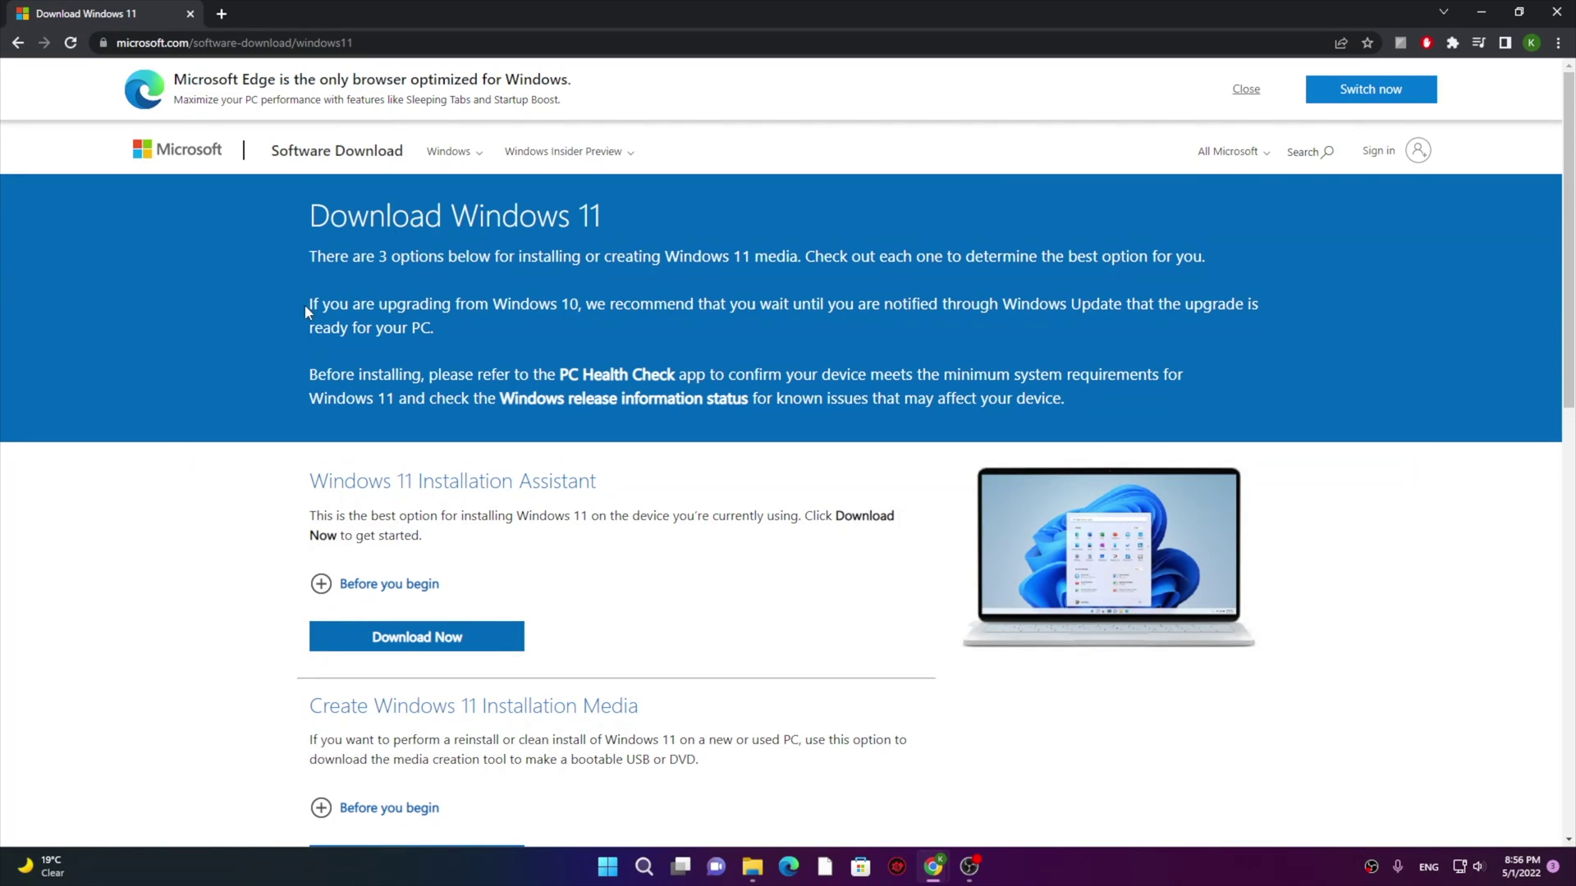
Select the Windows 11 (multi-edition ISO) disk image and request its download.
scroll(433, 220, "down", 5)
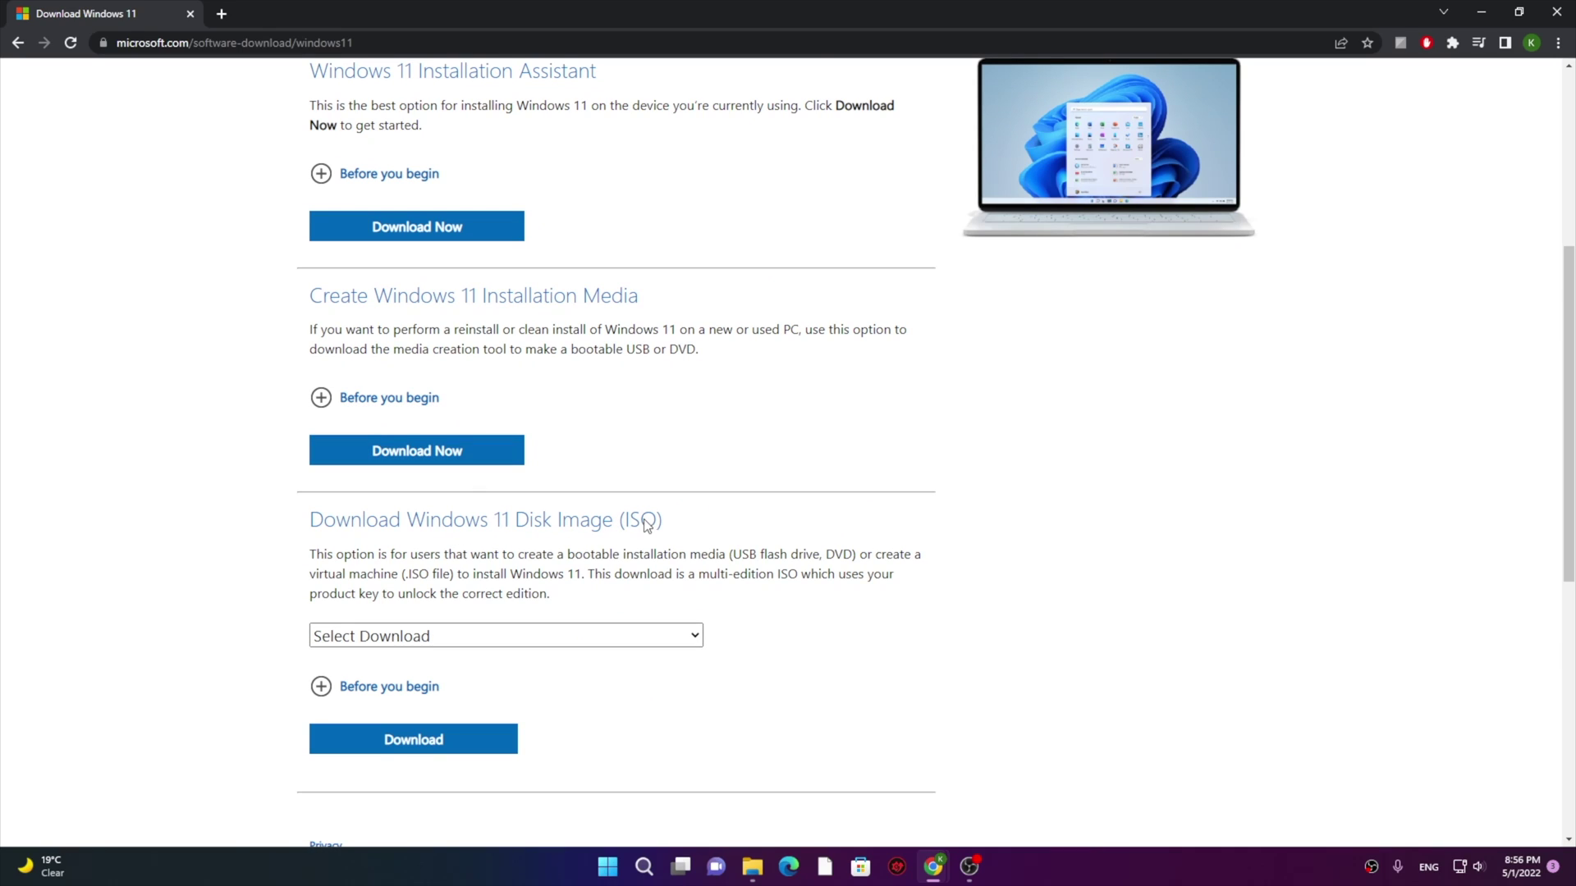
left_click(505, 637)
left_click(424, 684)
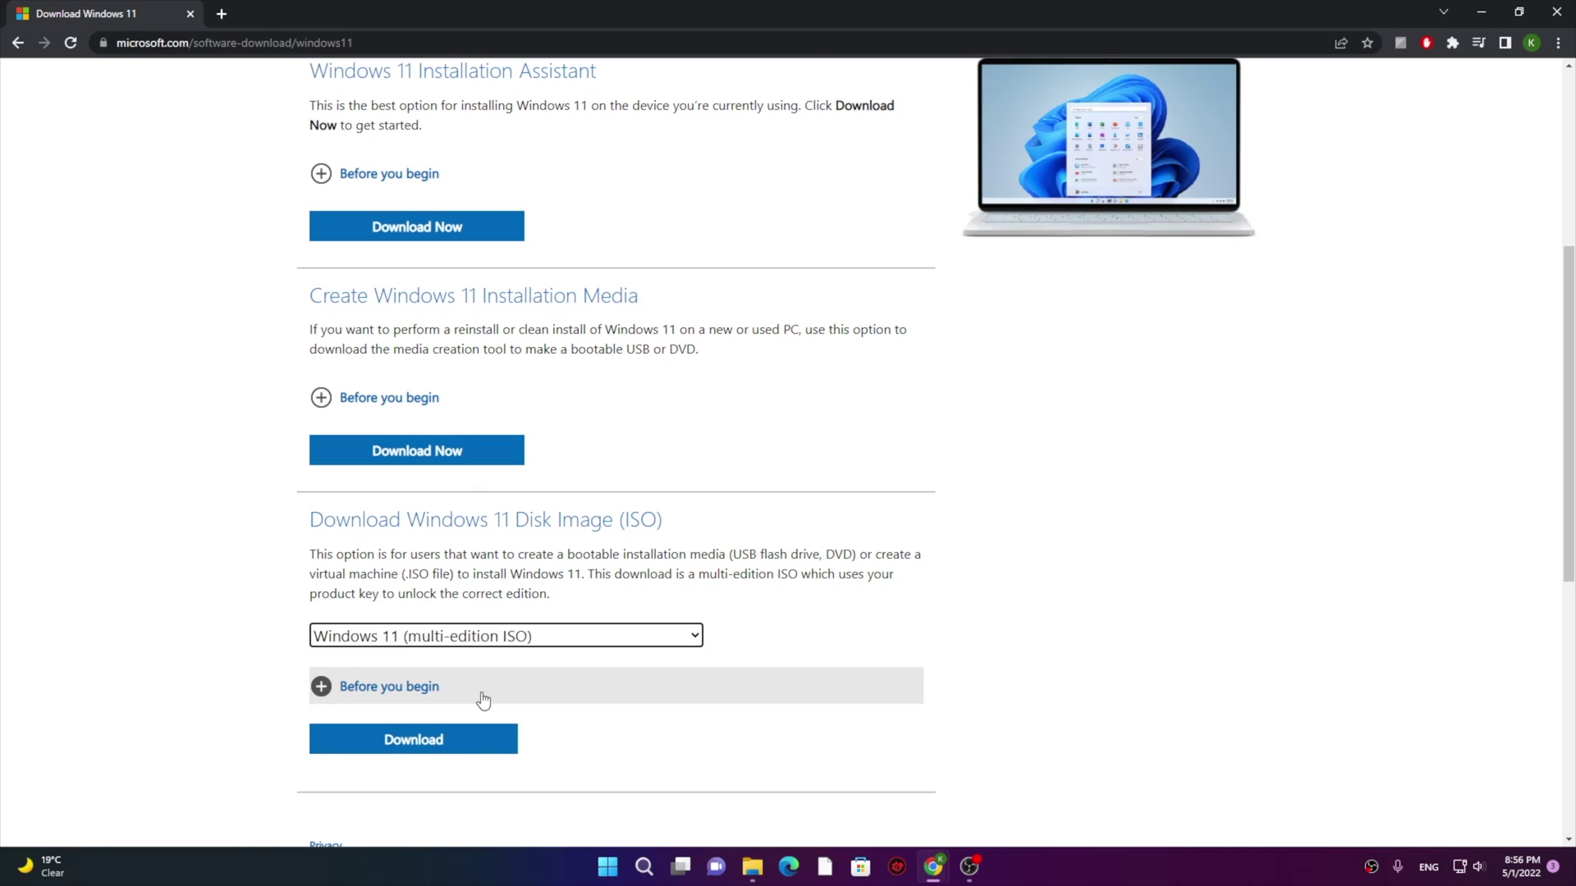
left_click(391, 742)
Choose English (United States) and start the 64-bit Windows 11 ISO download.
scroll(425, 726, "down", 7)
left_click(393, 328)
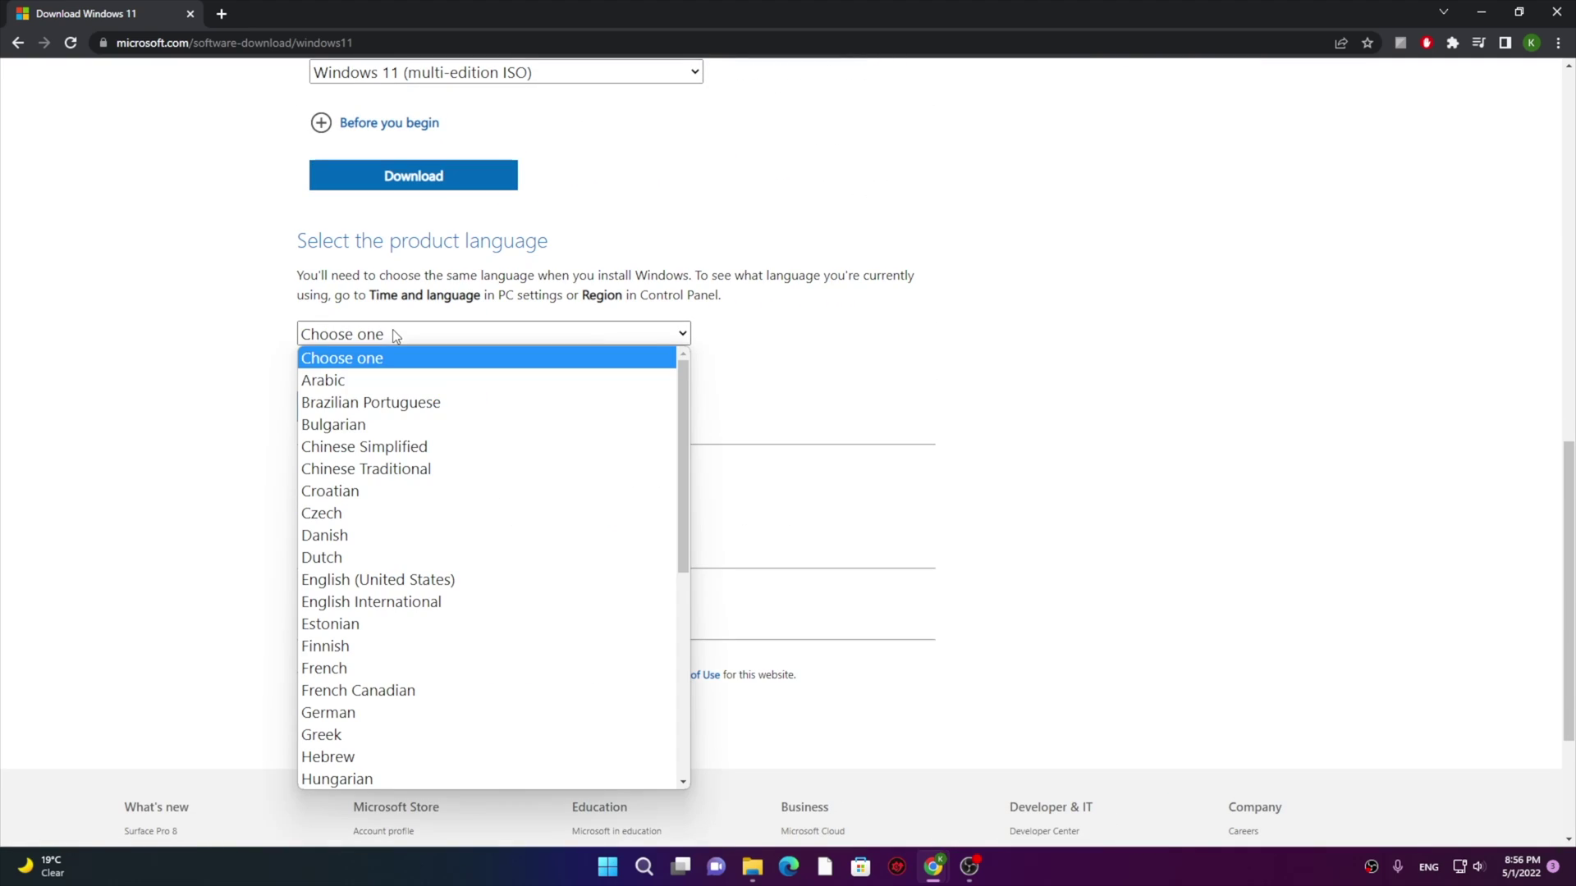
left_click(383, 587)
left_click(366, 410)
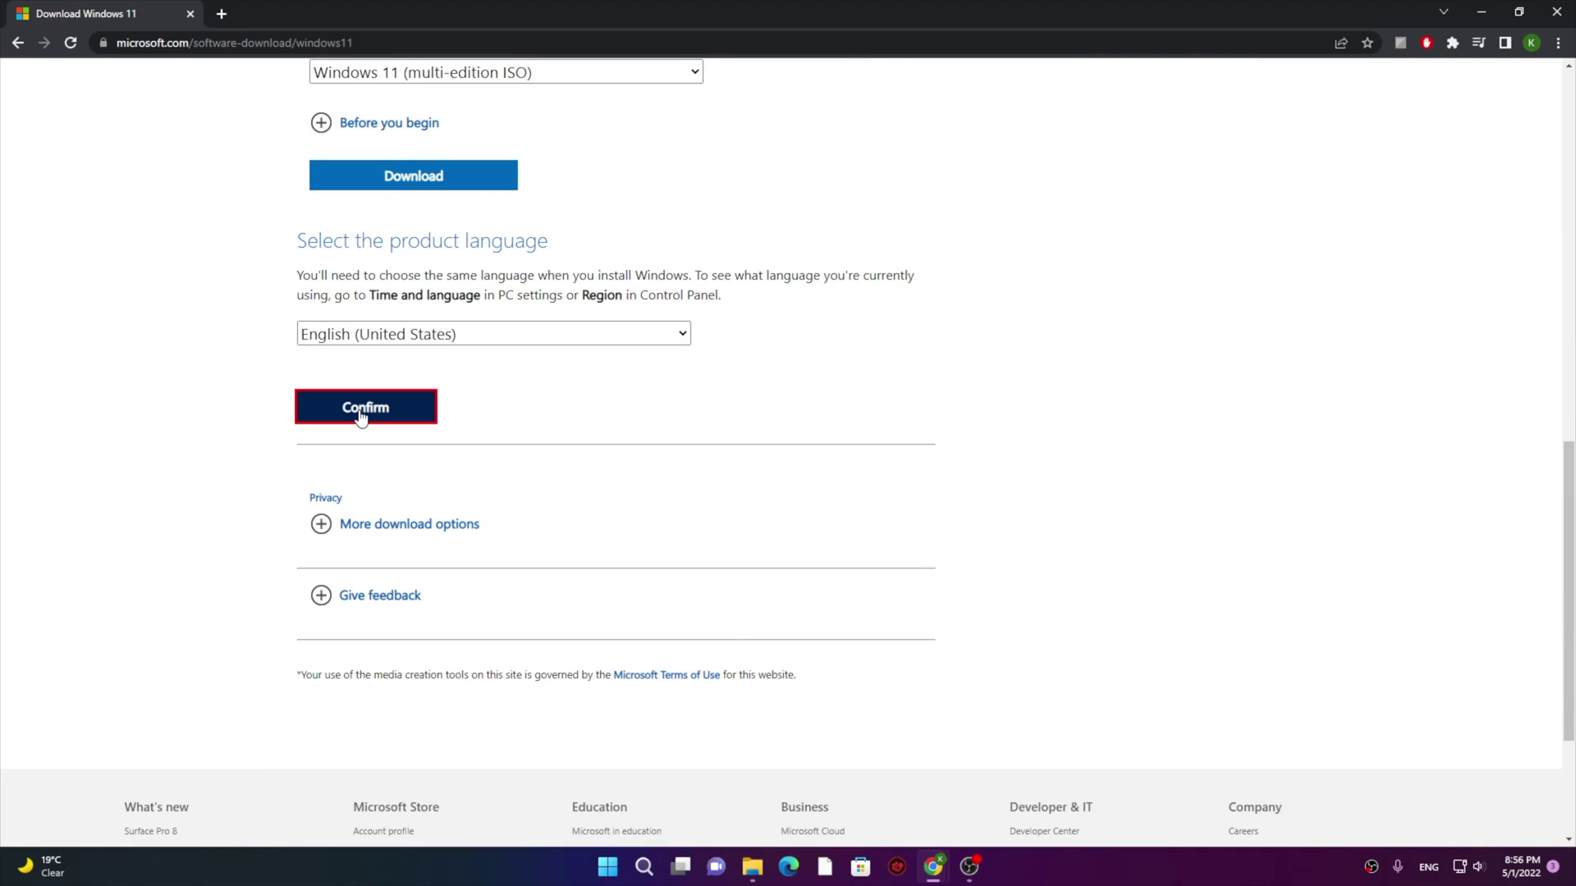
left_click(398, 212)
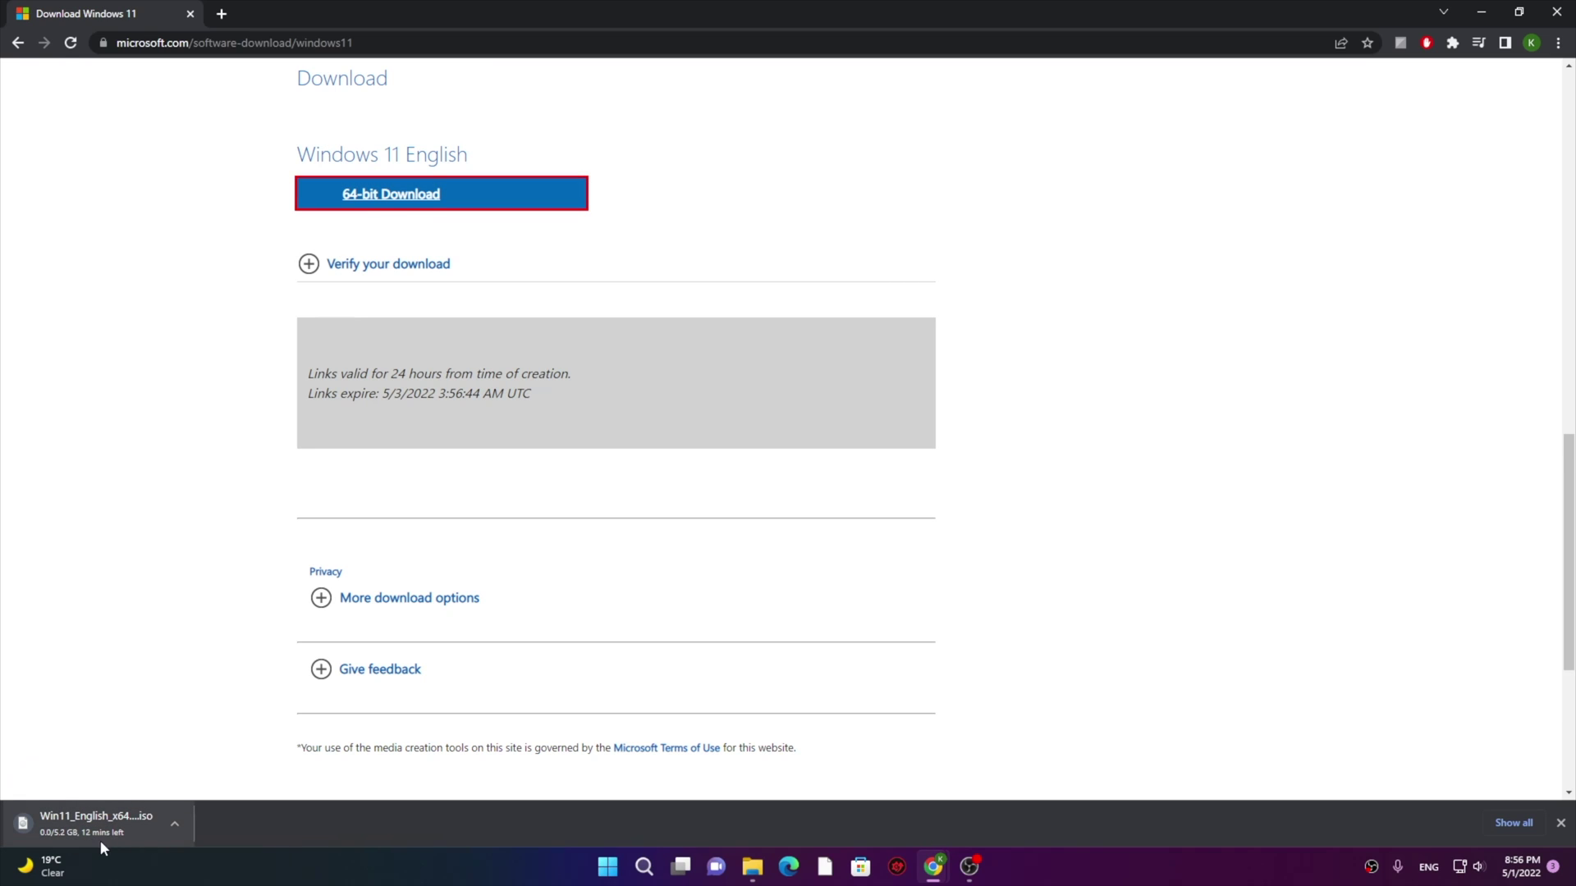
left_click(285, 46)
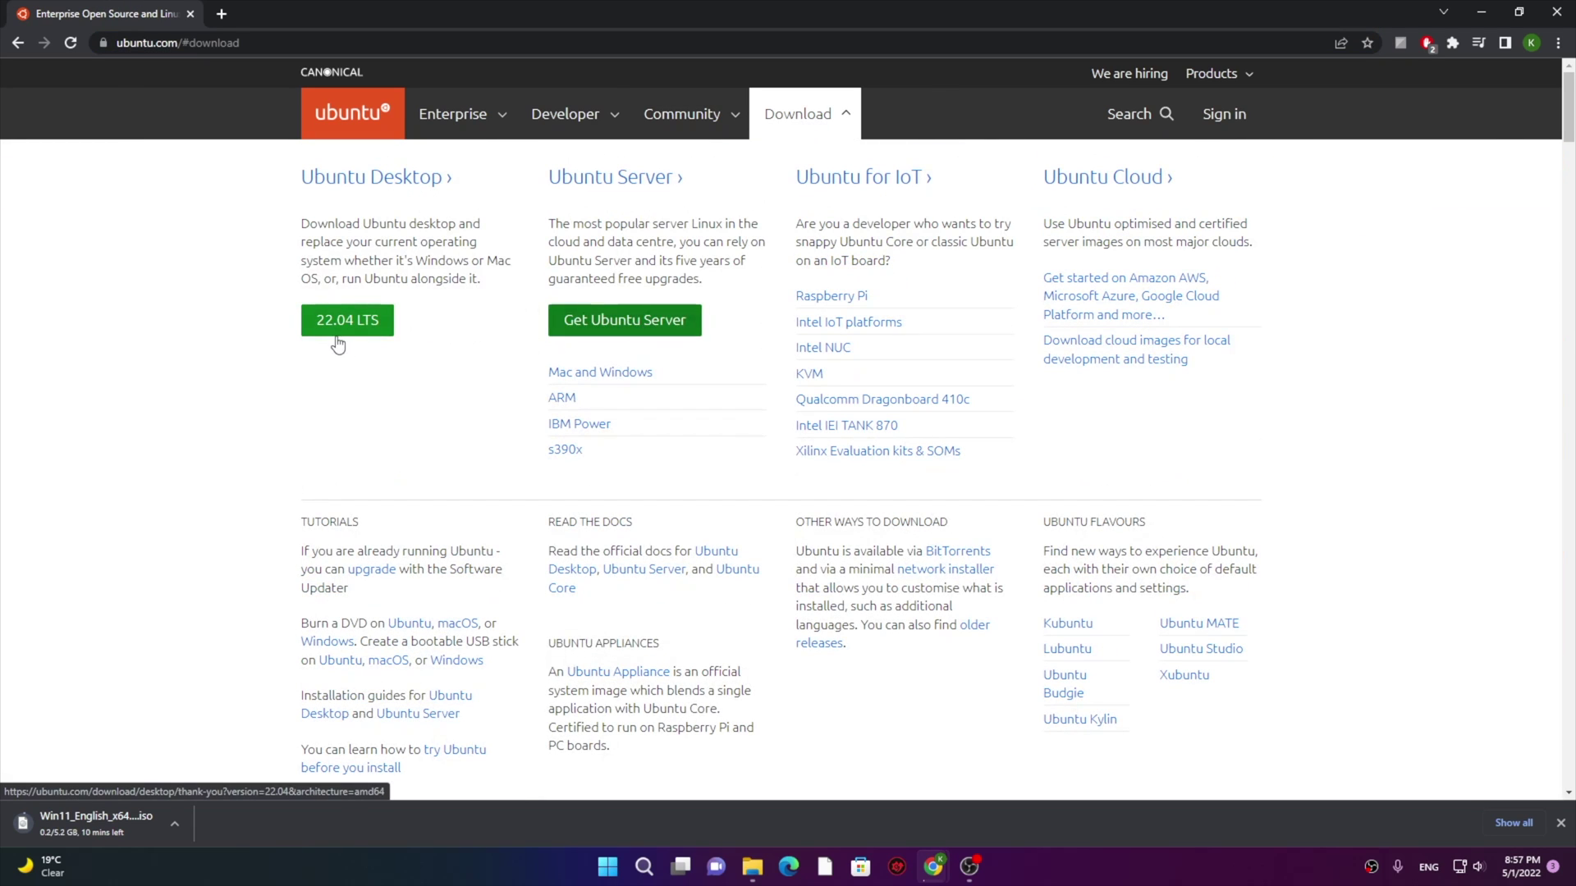
Start the Ubuntu Desktop 22.04 LTS download and look over the install guide.
left_click(347, 320)
scroll(454, 452, "down", 2)
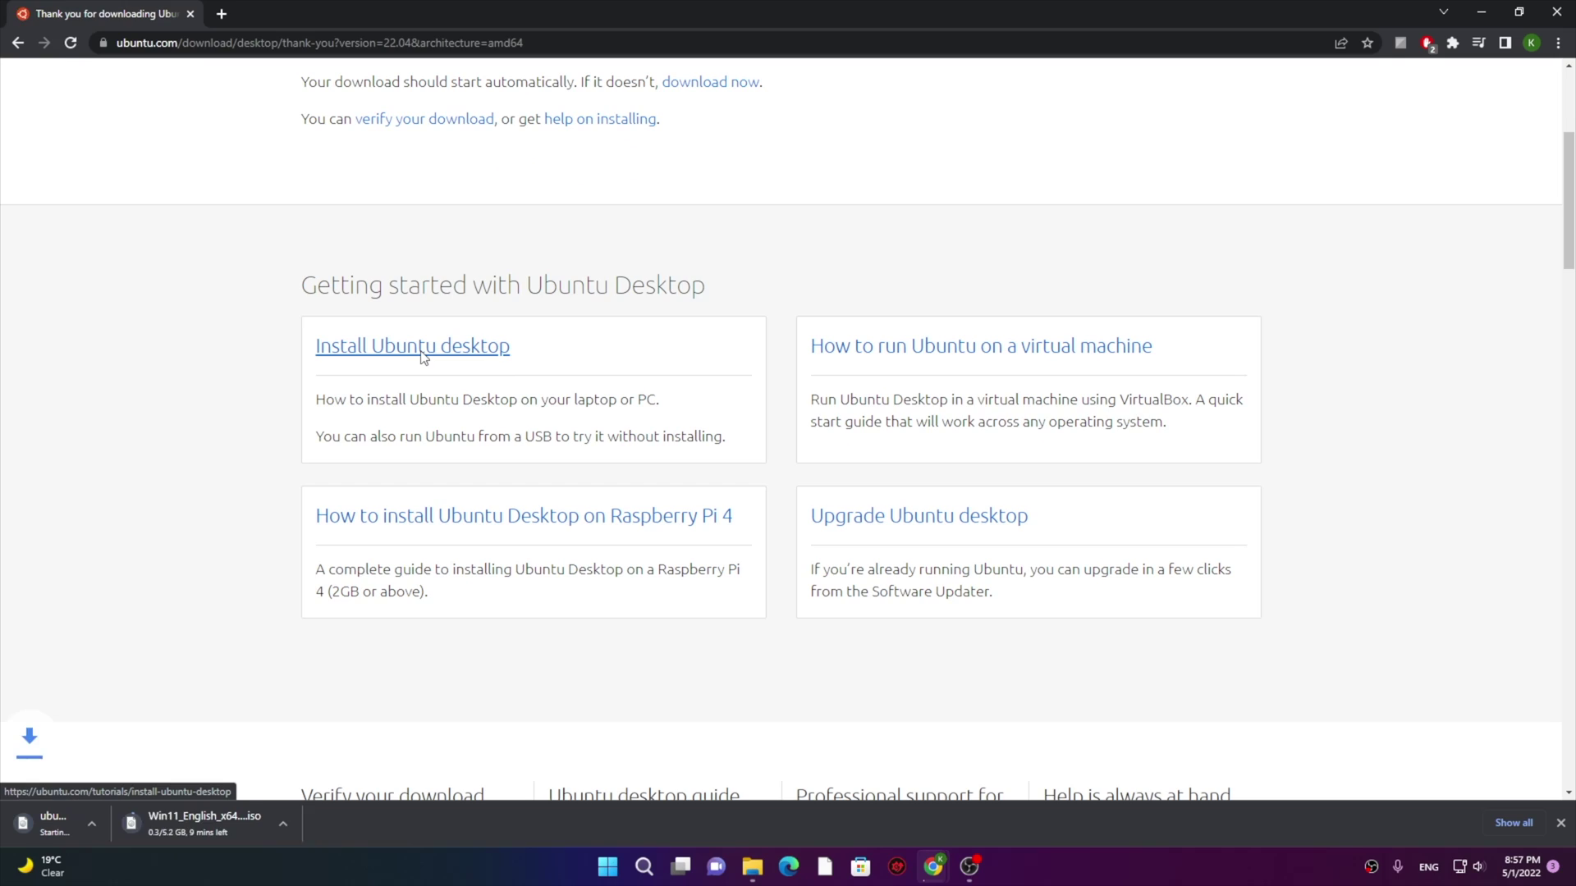
left_click(419, 348)
scroll(112, 528, "down", 2)
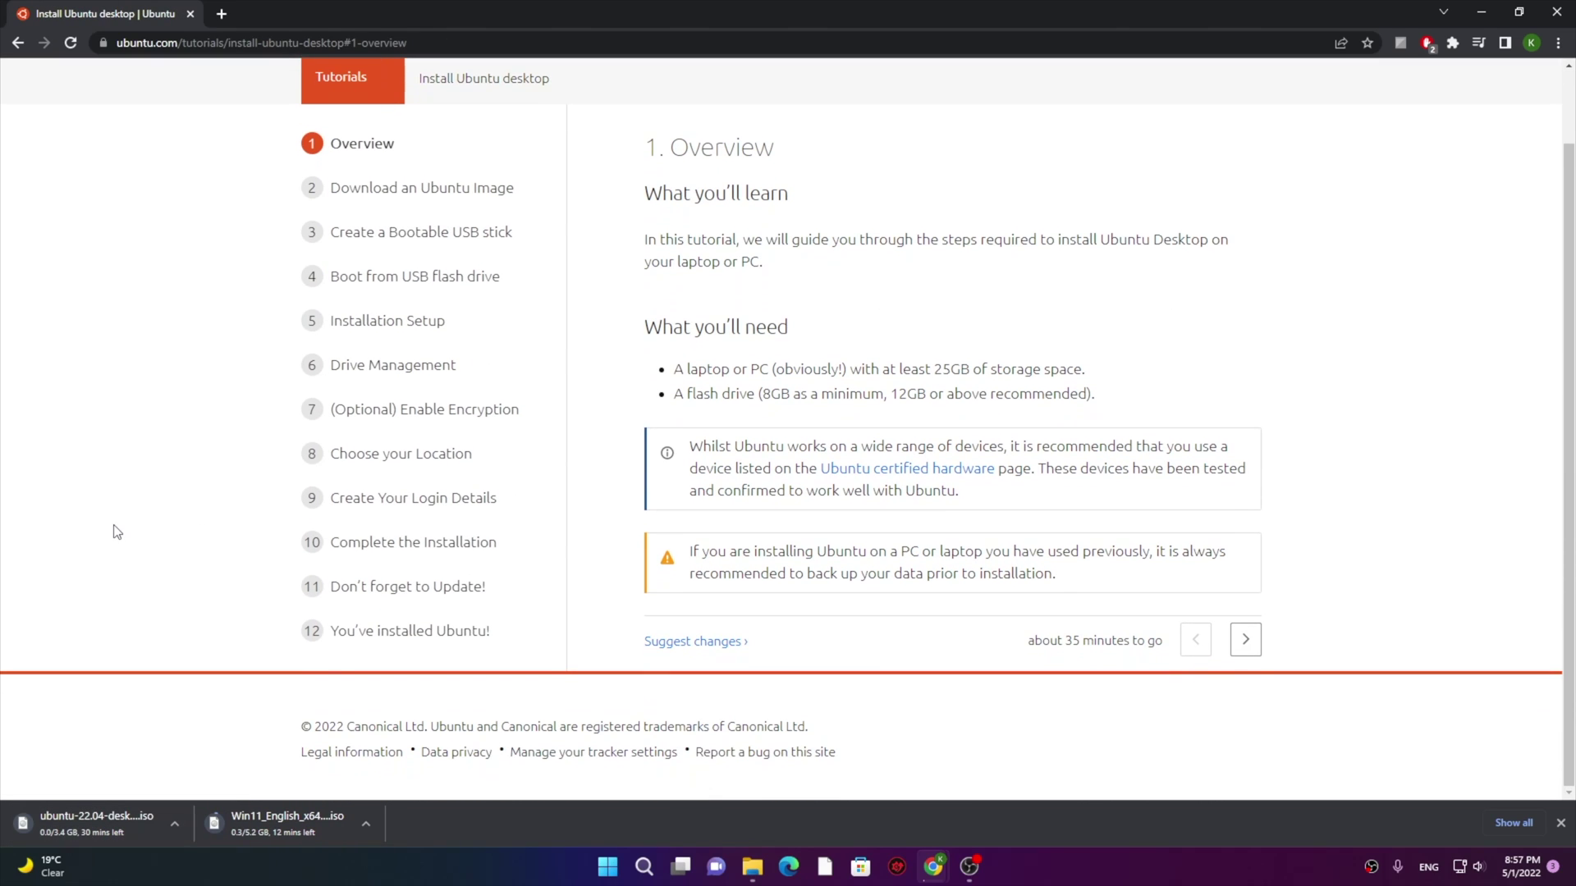
left_click(17, 42)
Search Chrome for 'windows 8.1'.
left_click(213, 43)
type("linux")
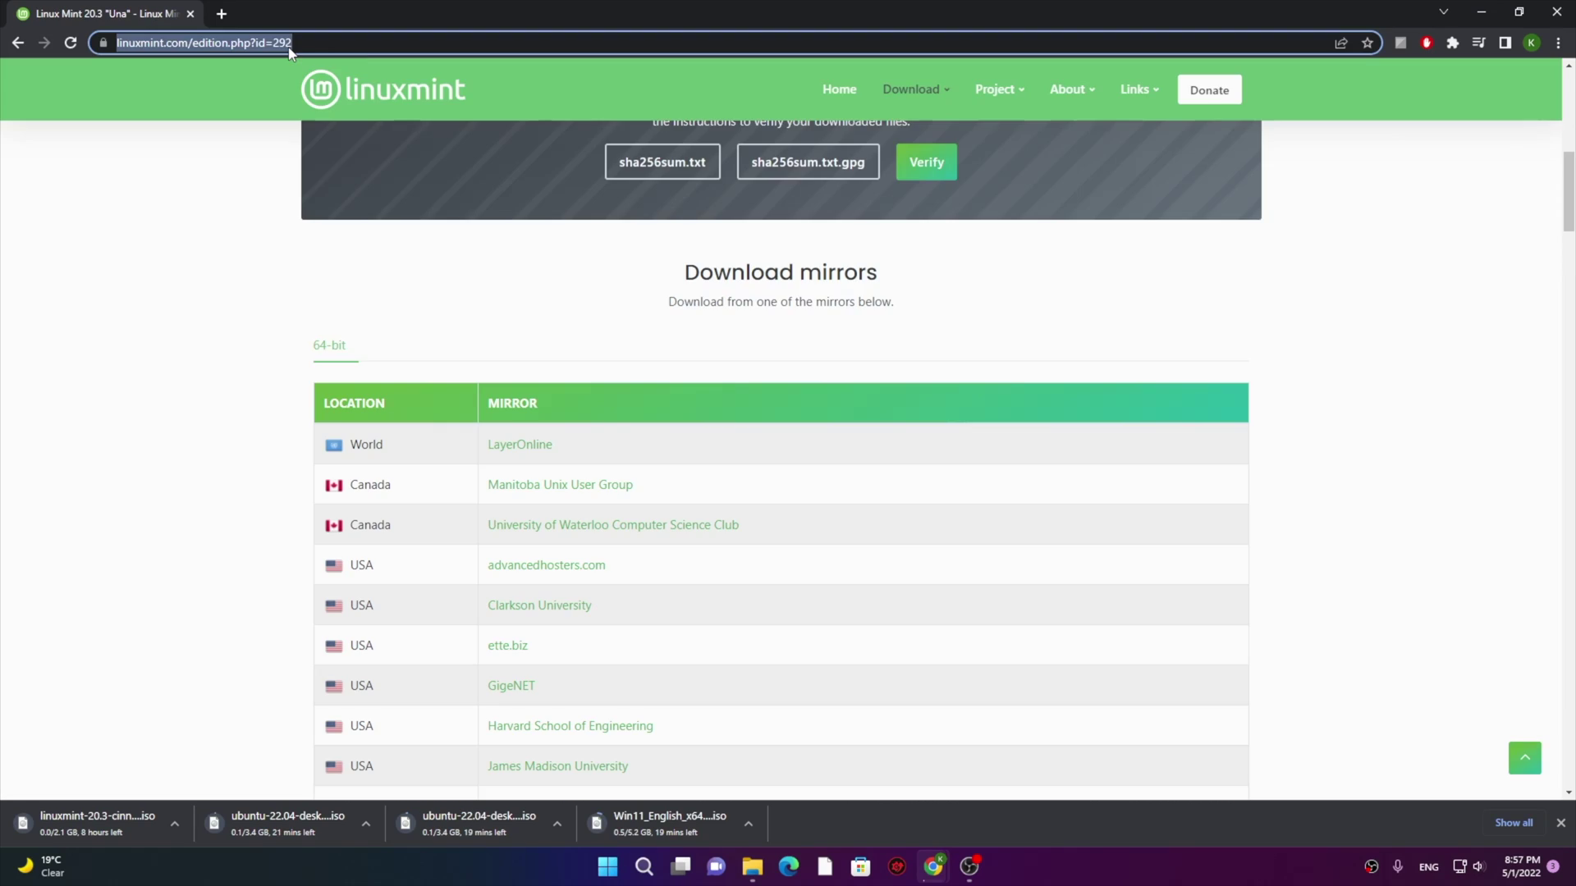
type("windo")
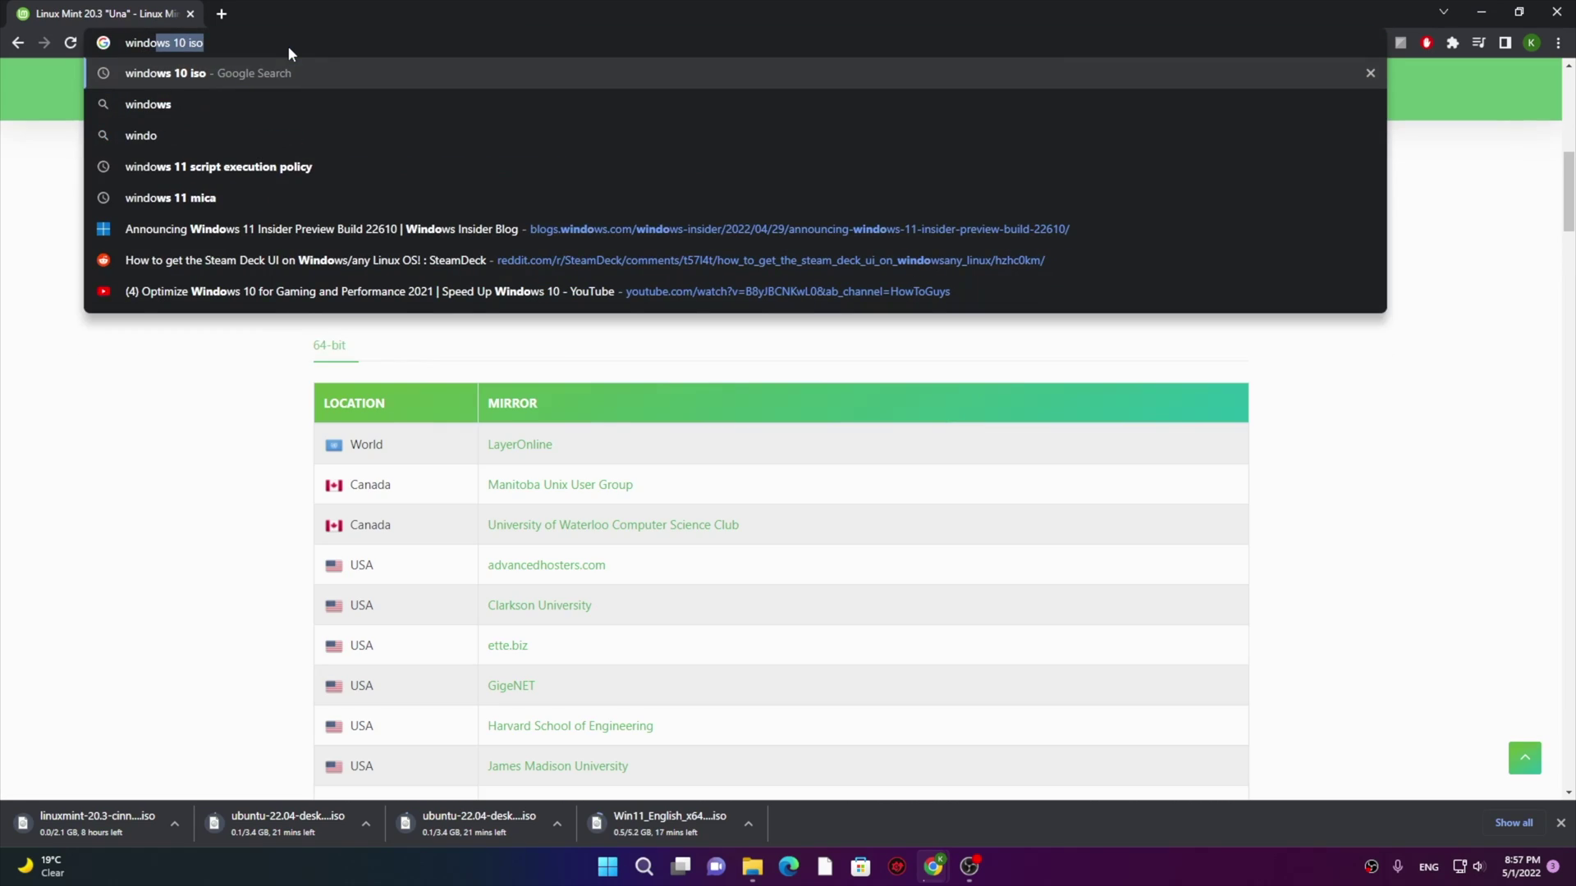
type("ws 8.1")
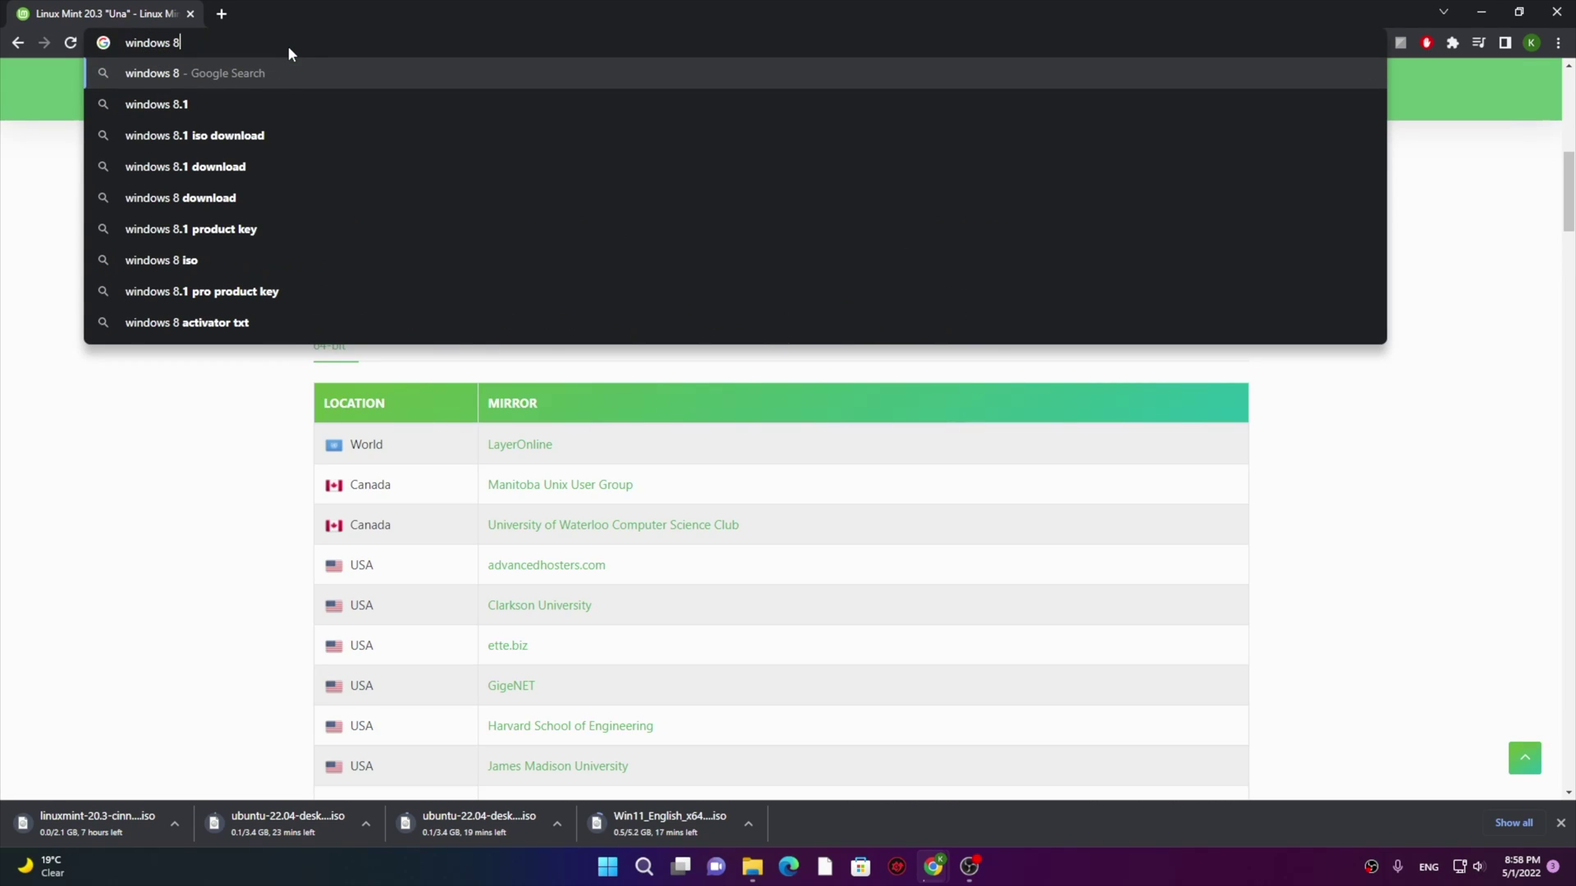
key("Return")
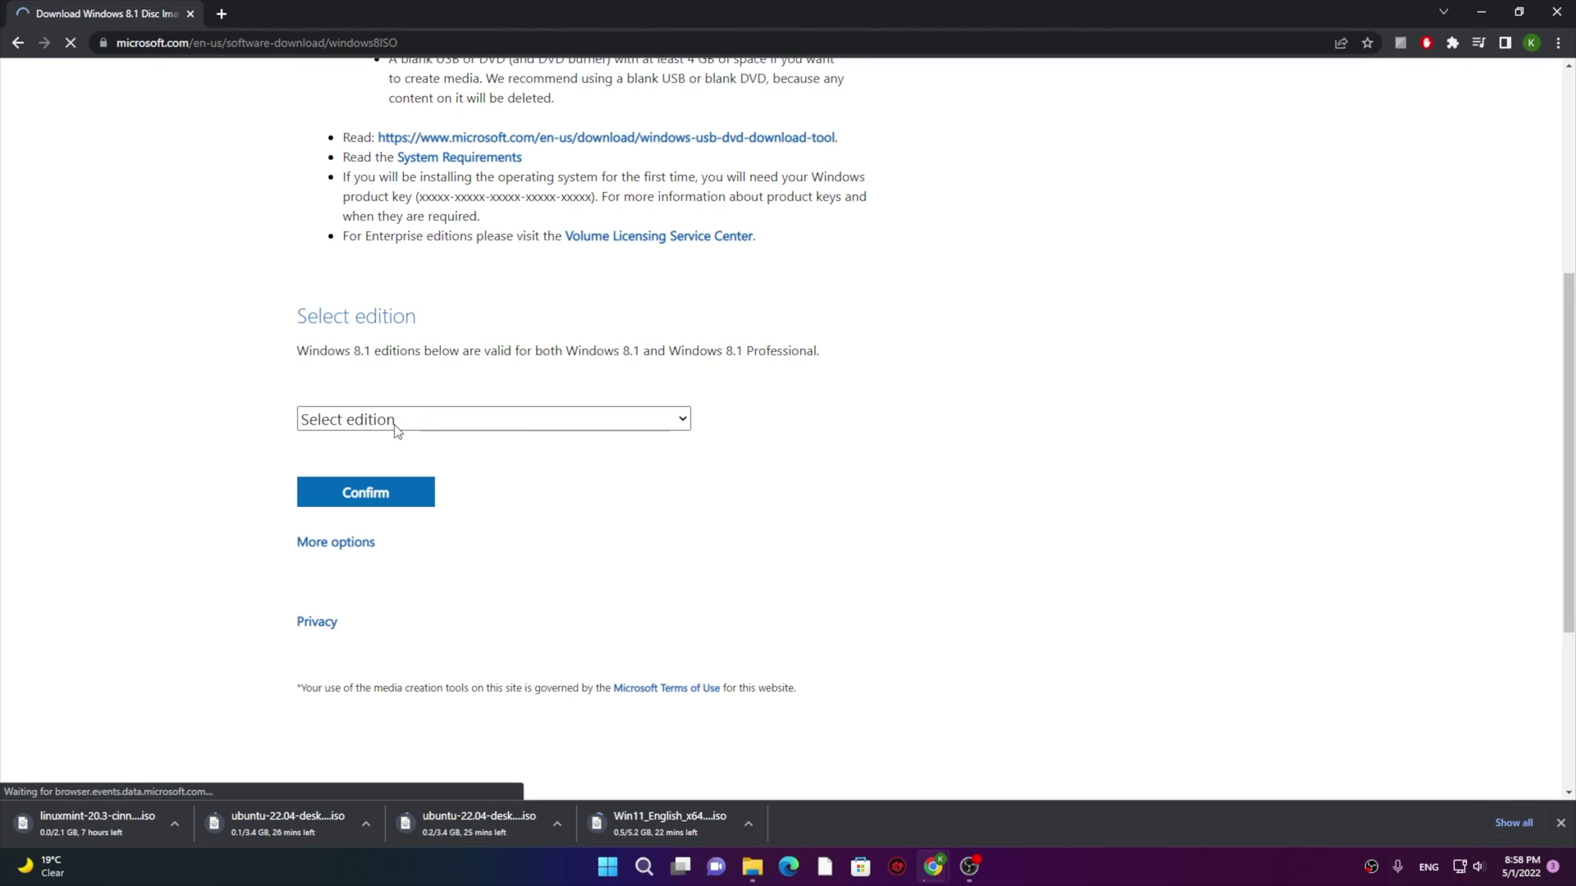
Choose the Windows 8.1 edition, confirm it, and download the 64-bit ISO.
left_click(396, 422)
left_click(383, 463)
left_click(362, 493)
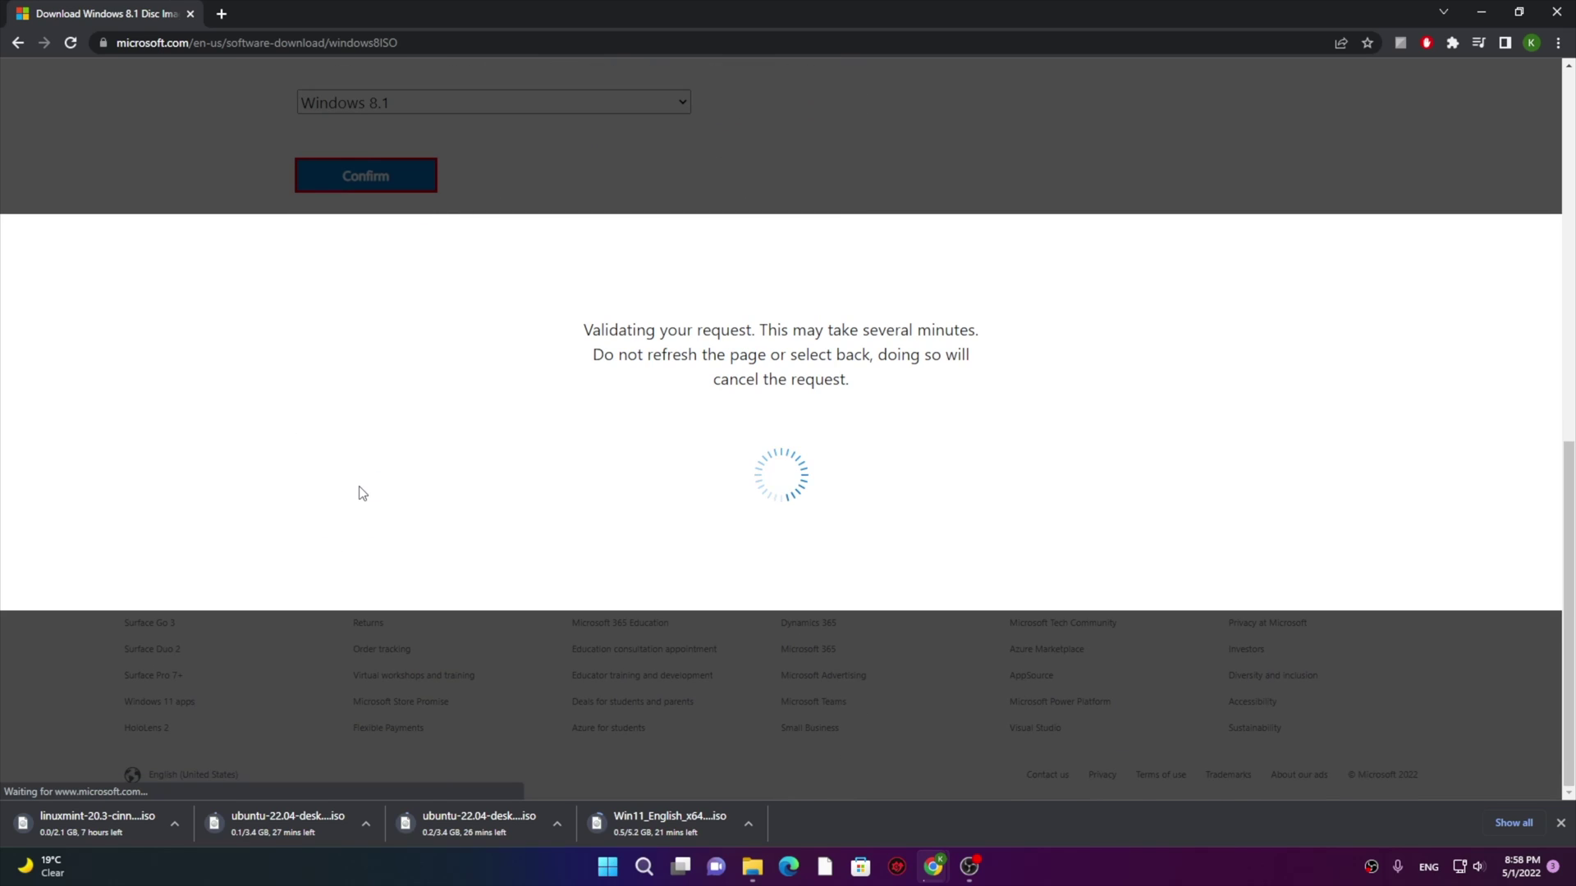
left_click(413, 263)
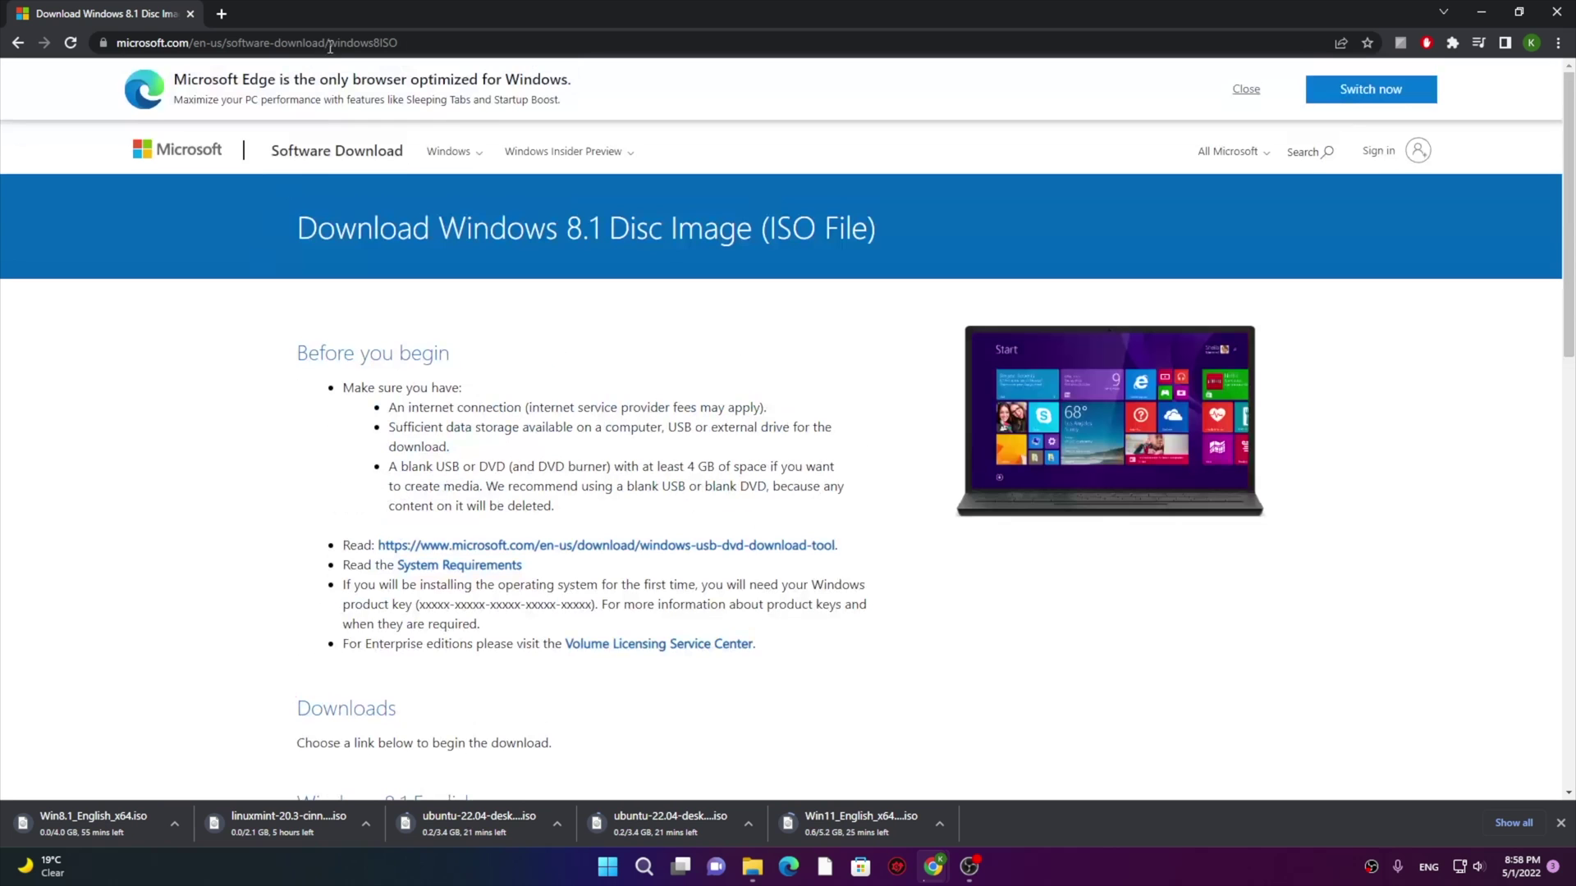
Search 'windows 10 iso' and open Microsoft's Download Windows 10 page.
left_click(354, 42)
type("windows 10 iso")
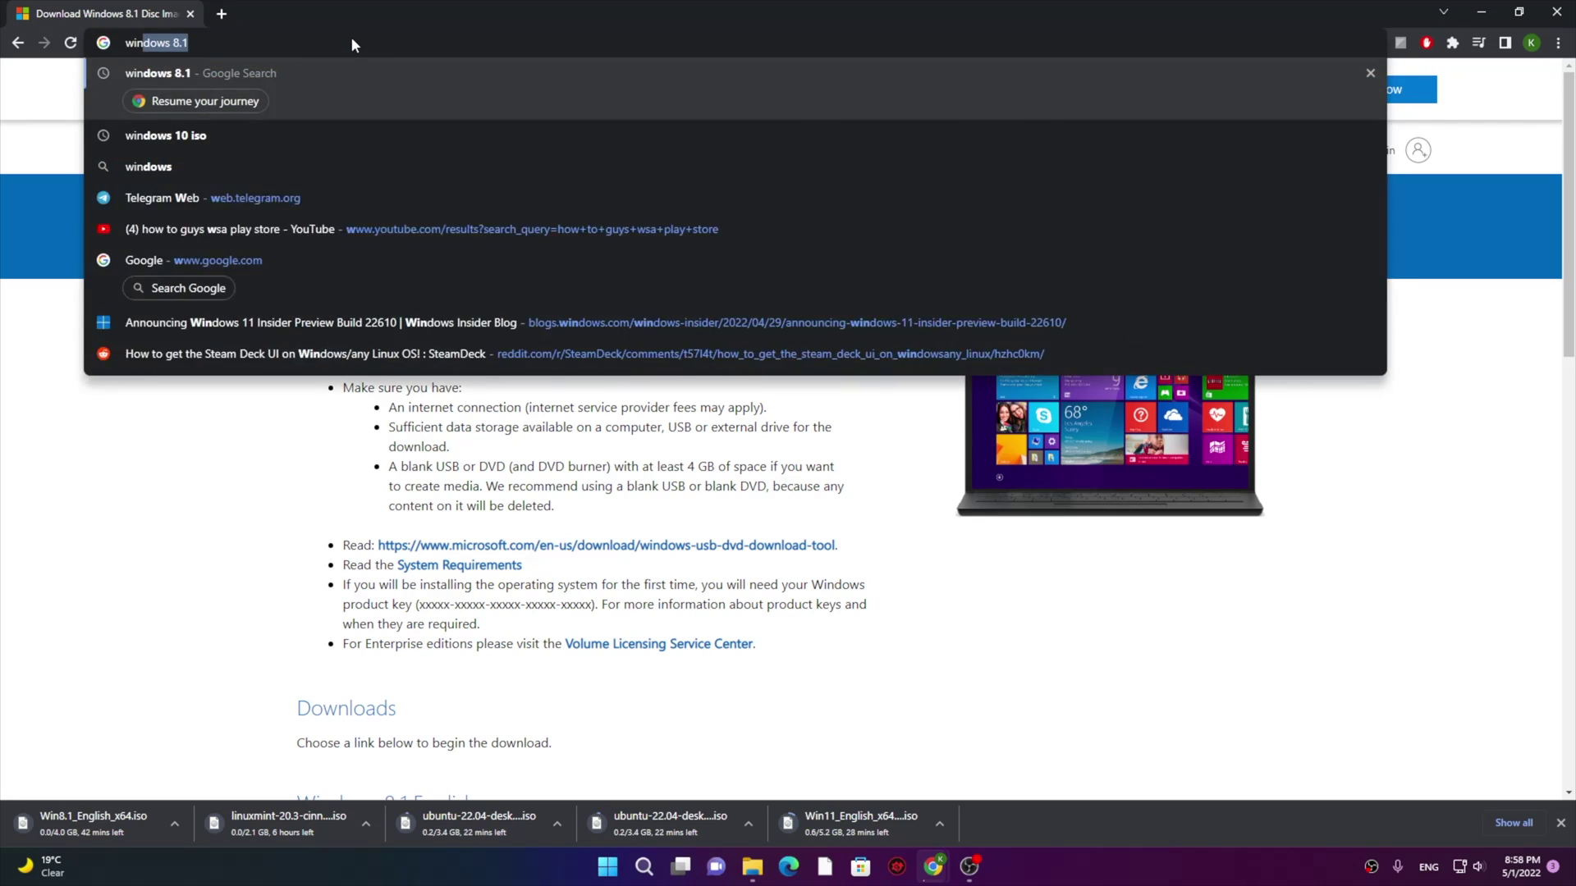
key("Return")
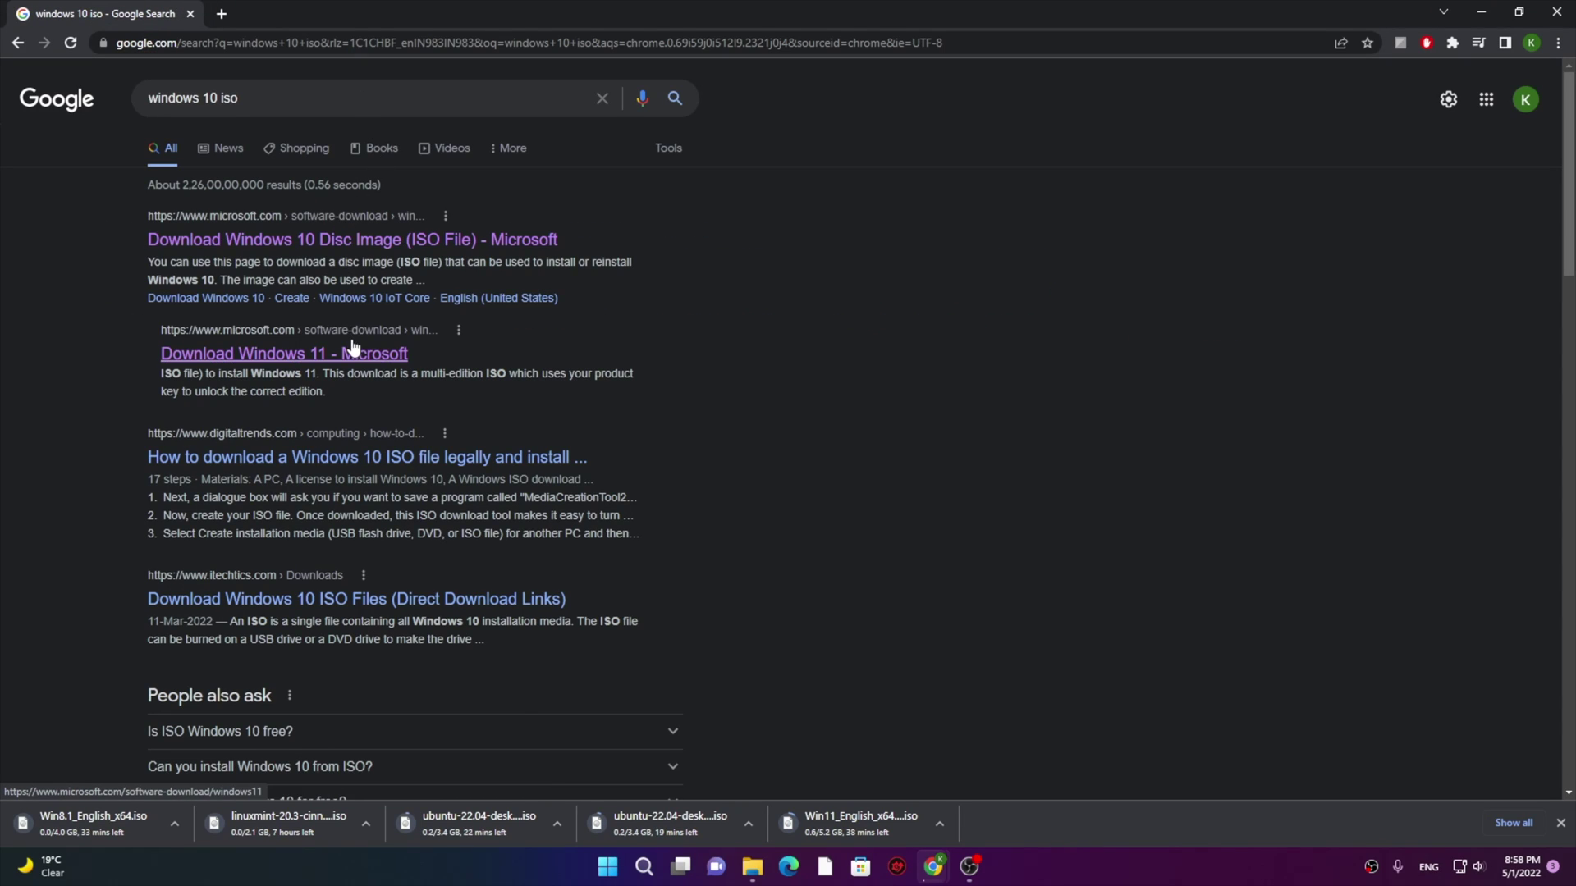
left_click(525, 240)
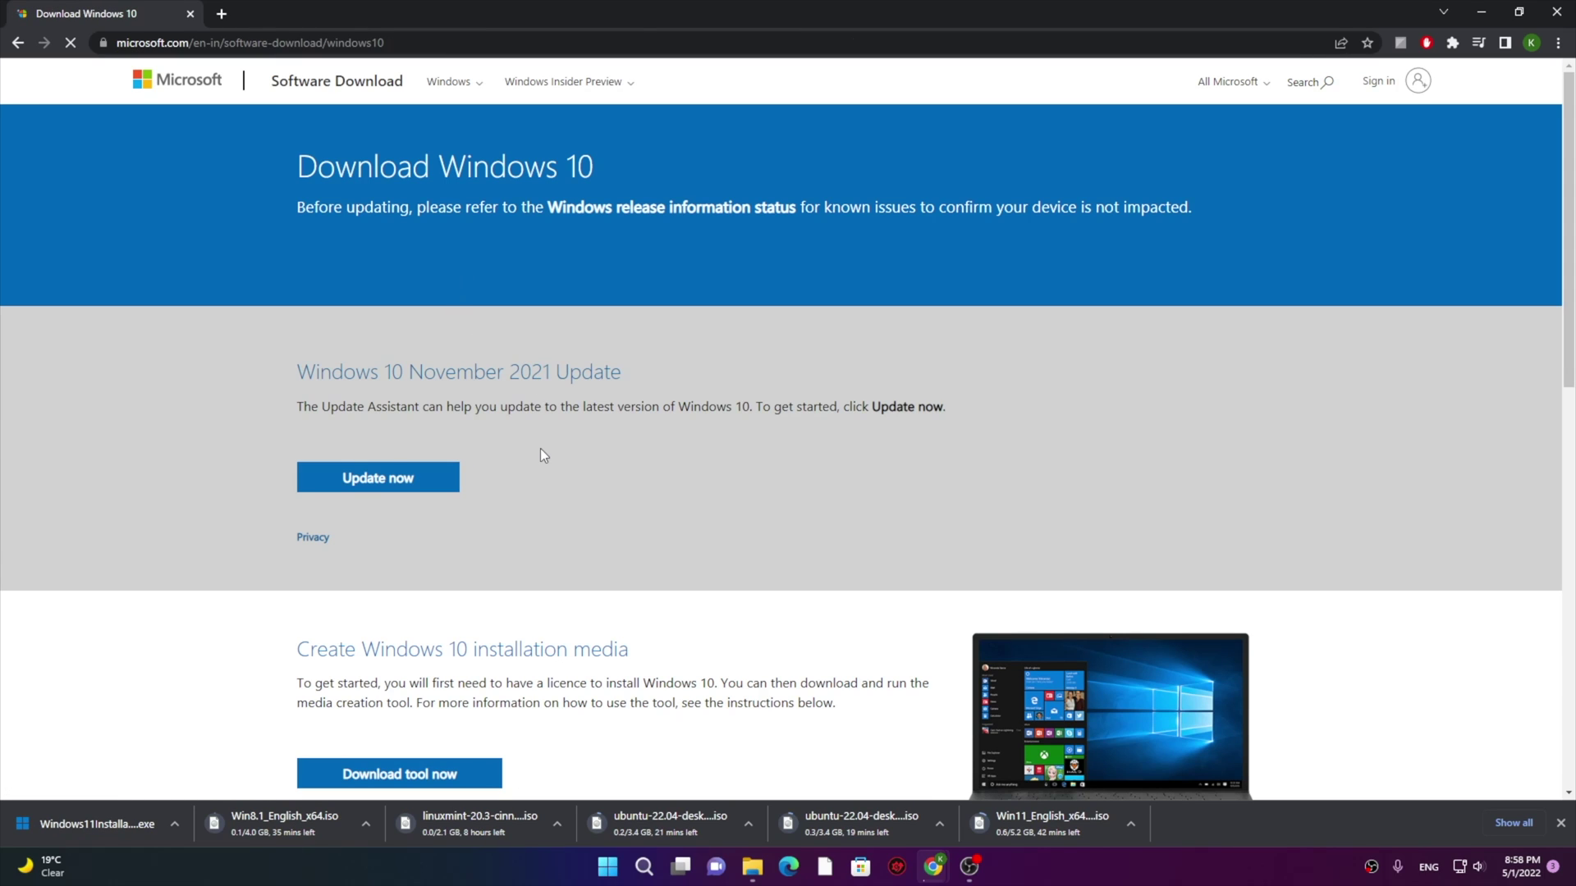
scroll(609, 483, "down", 6)
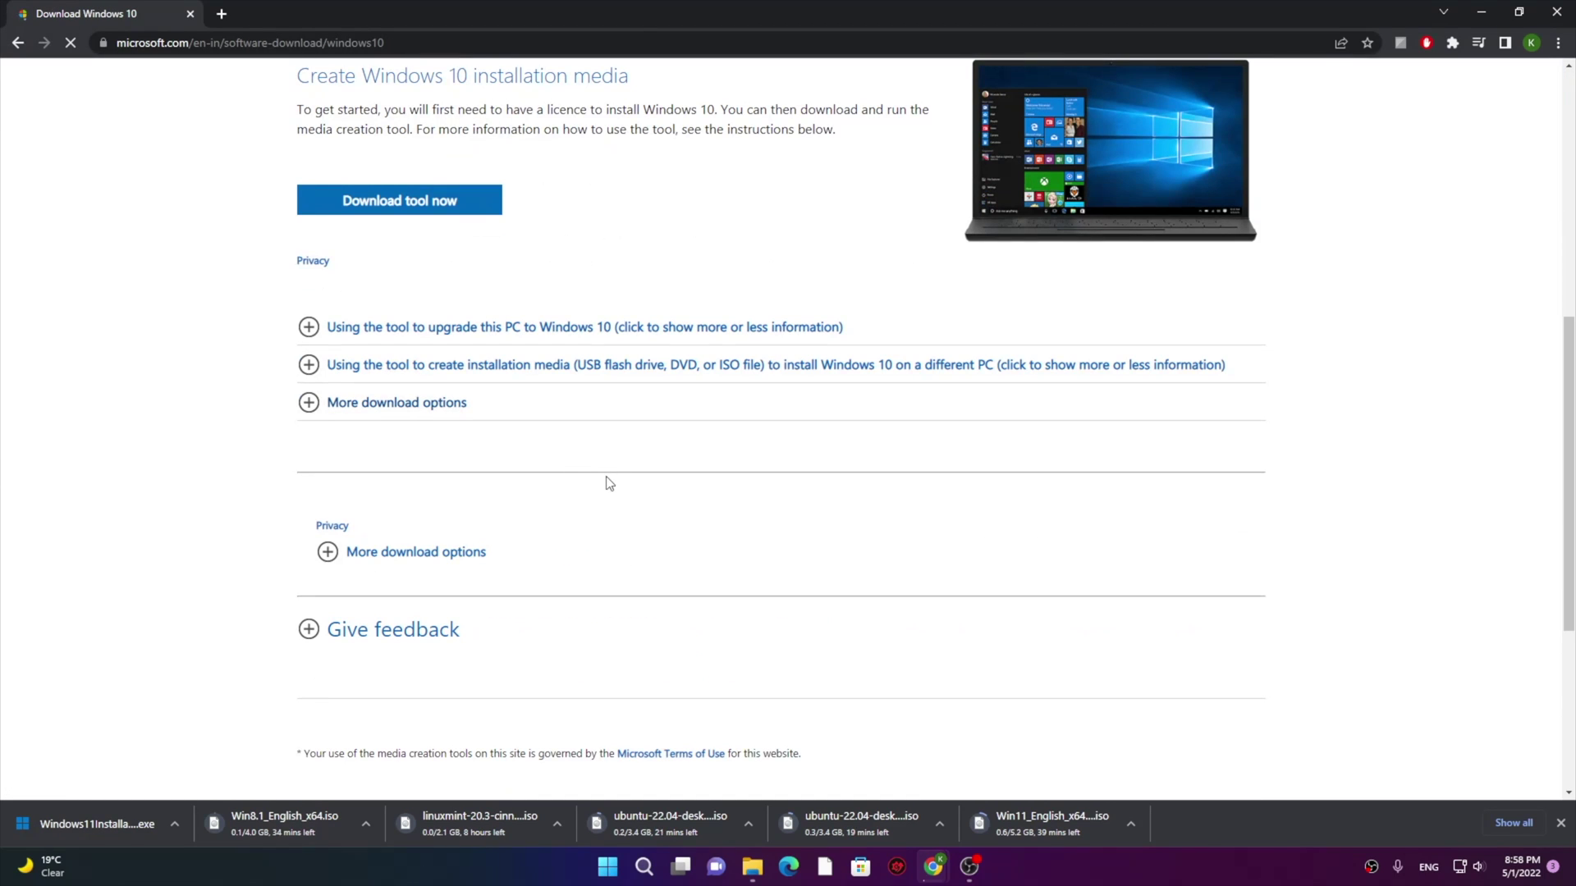
Download the Windows 10 media creation tool and launch it.
left_click(468, 364)
scroll(484, 446, "down", 1)
scroll(484, 446, "down", 7)
scroll(512, 591, "up", 14)
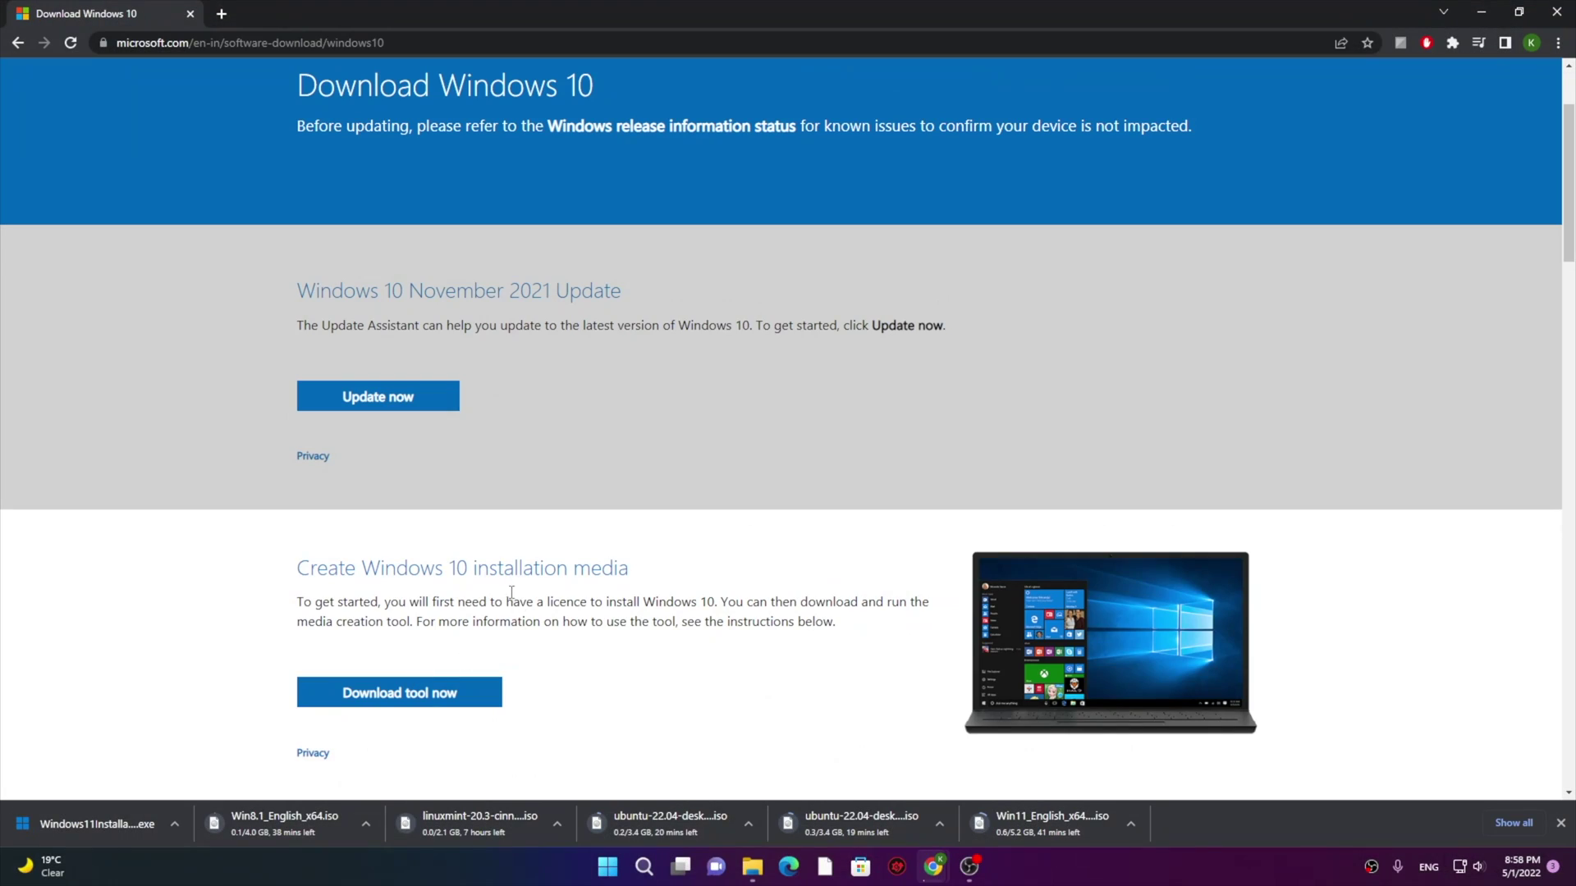
left_click(408, 694)
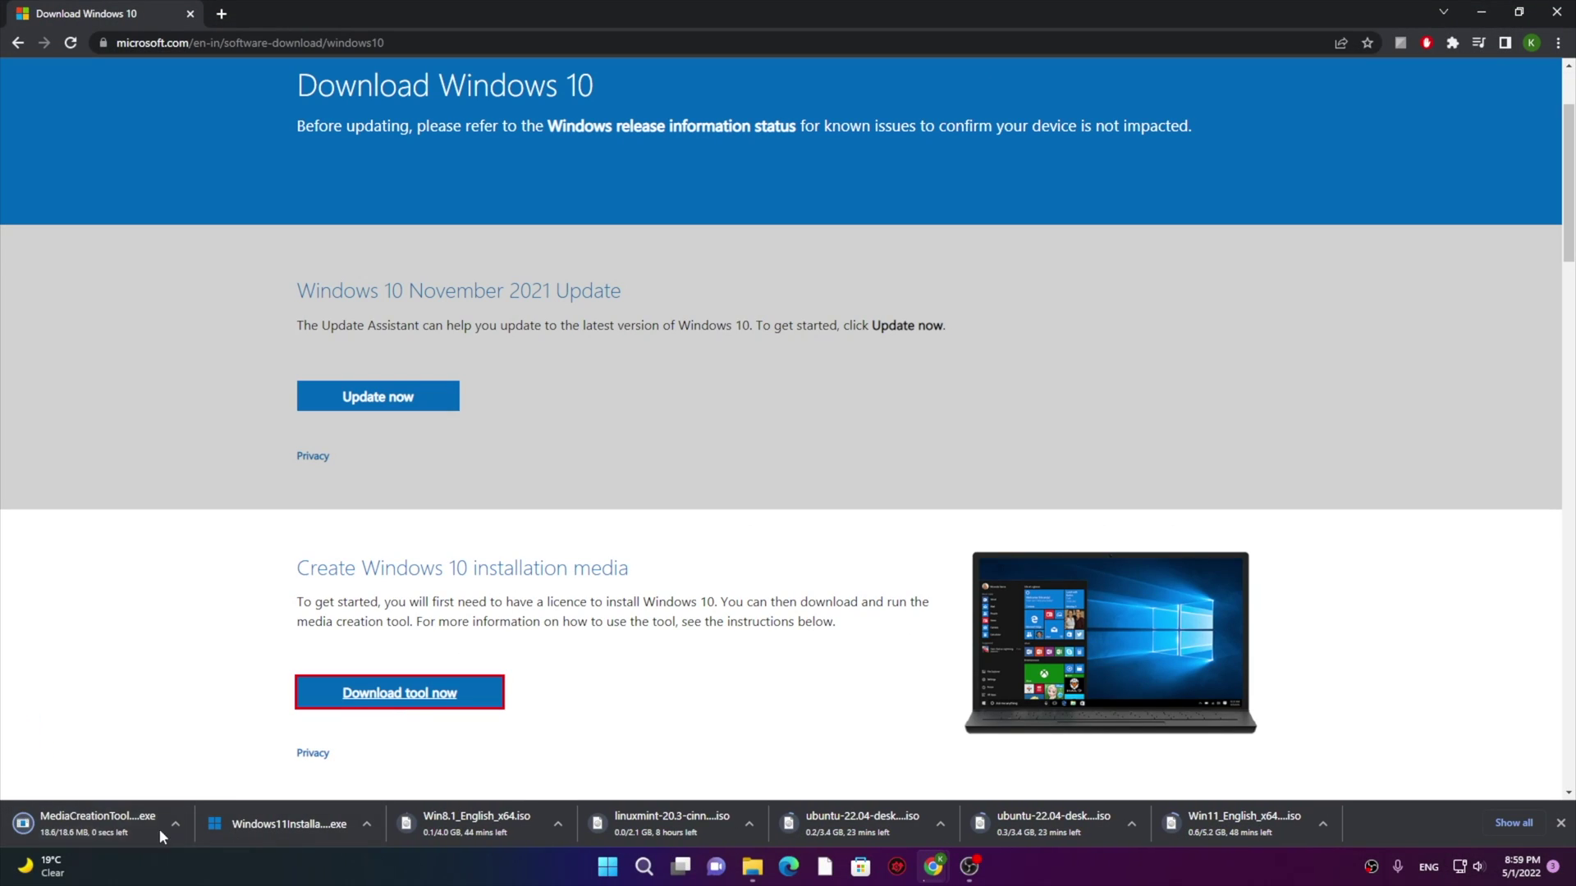
left_click(160, 829)
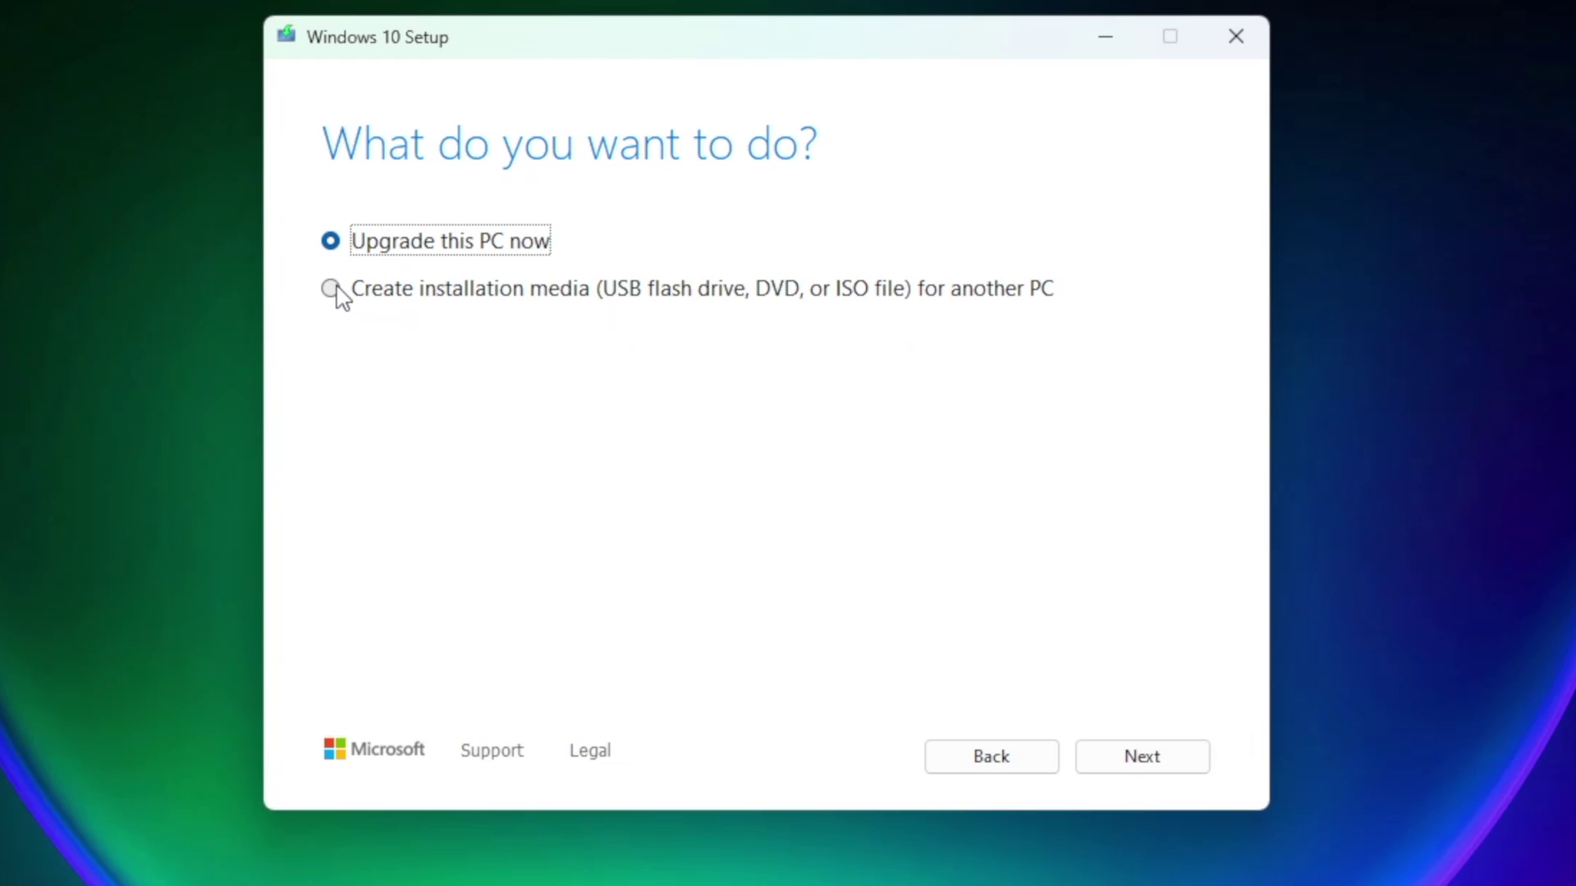
Create Windows 10 installation media as an ISO with recommended options, saved as Windows in Documents.
left_click(332, 290)
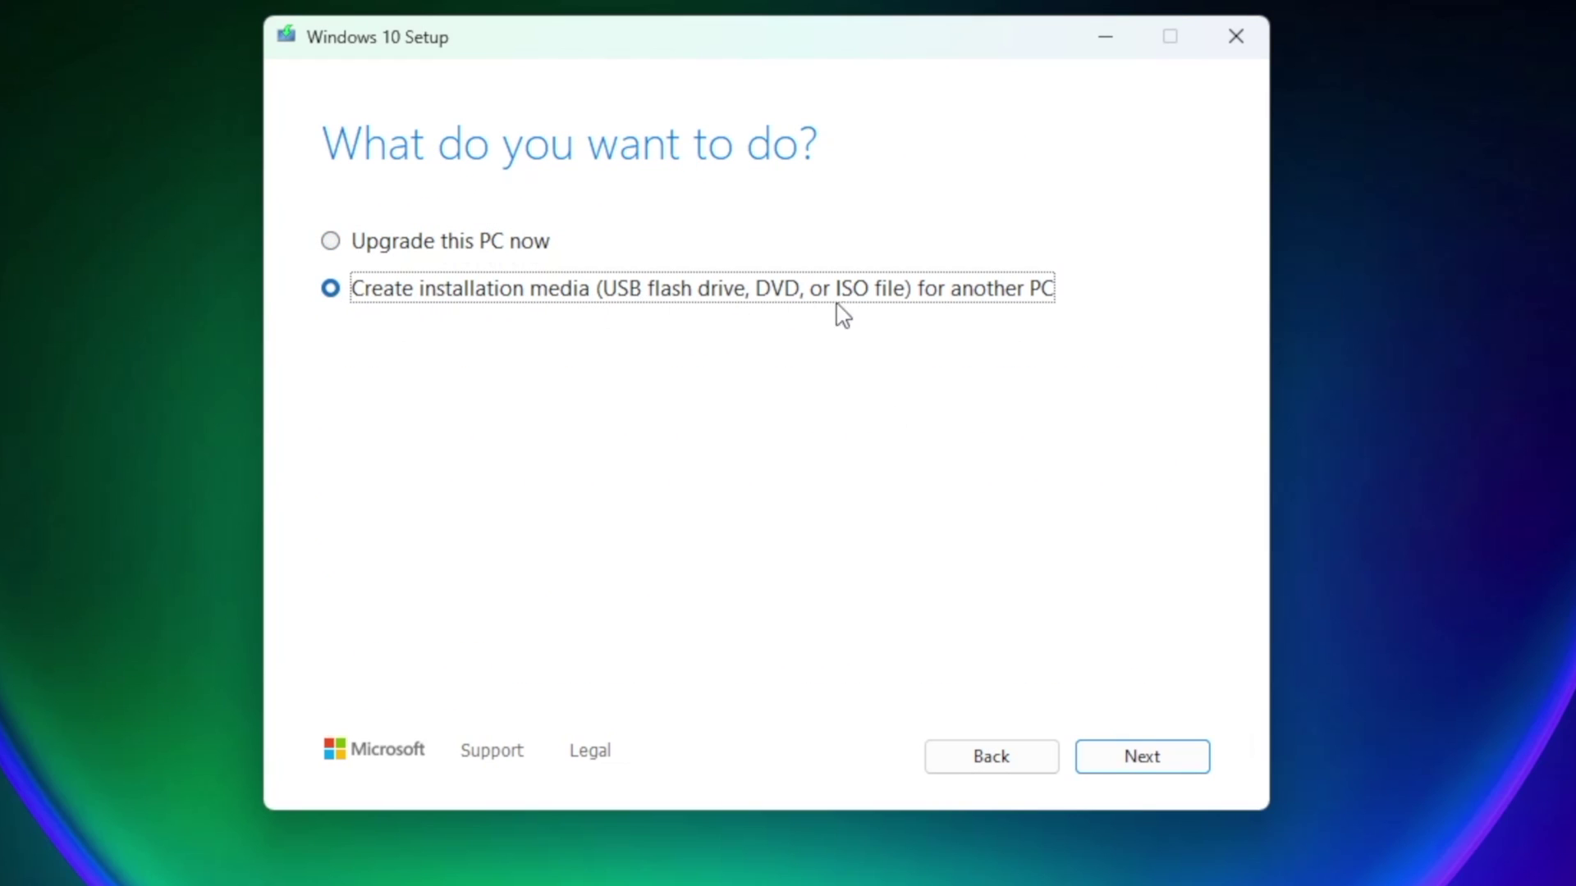
key("Return")
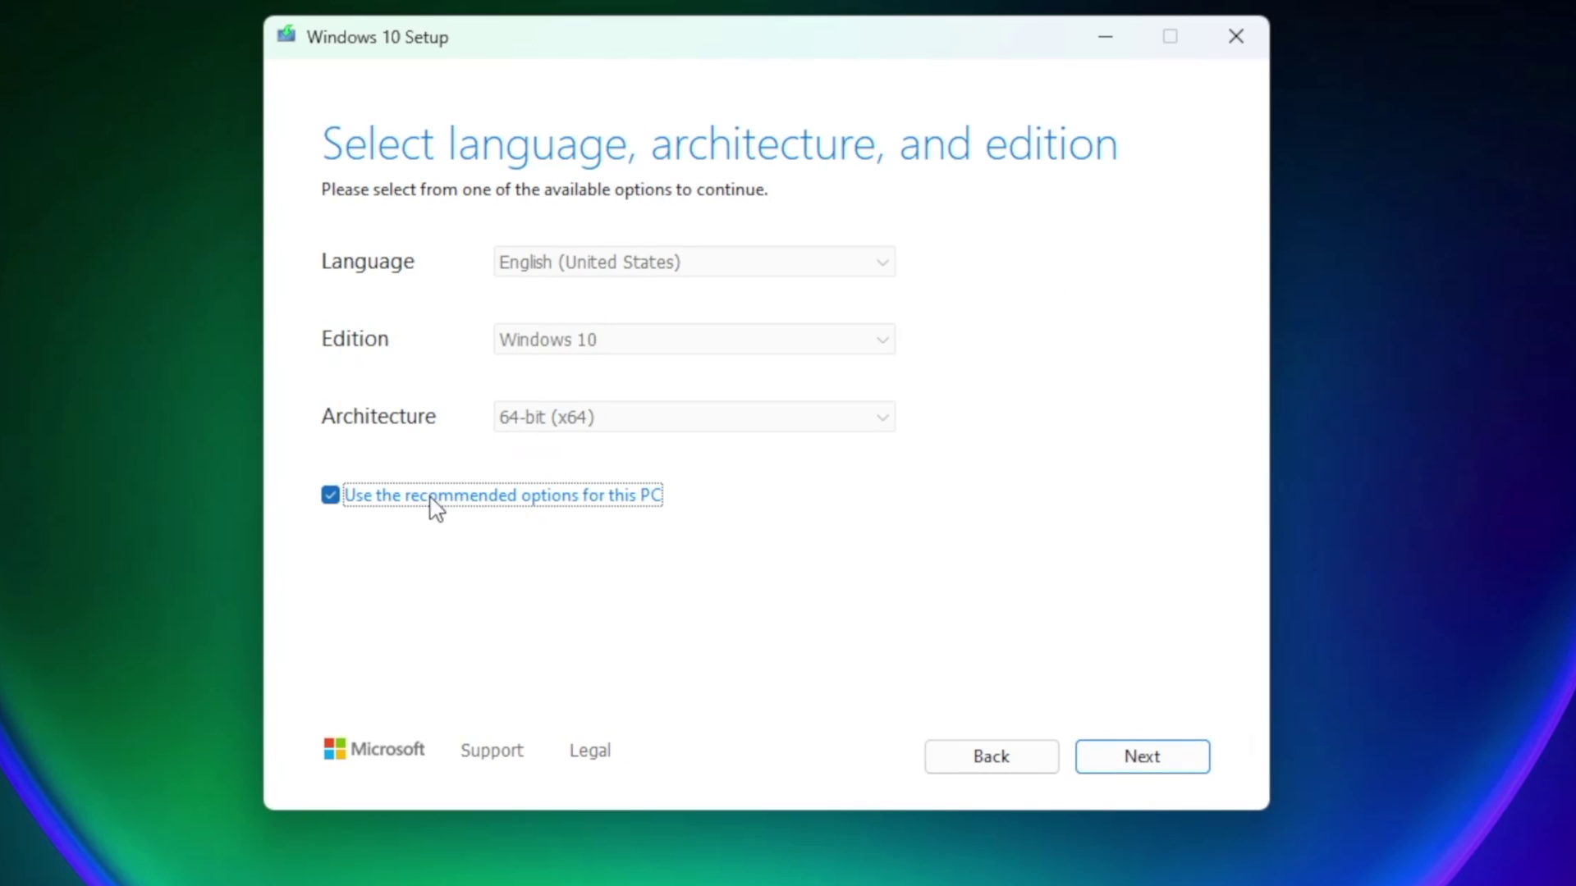
key("Return")
left_click(340, 339)
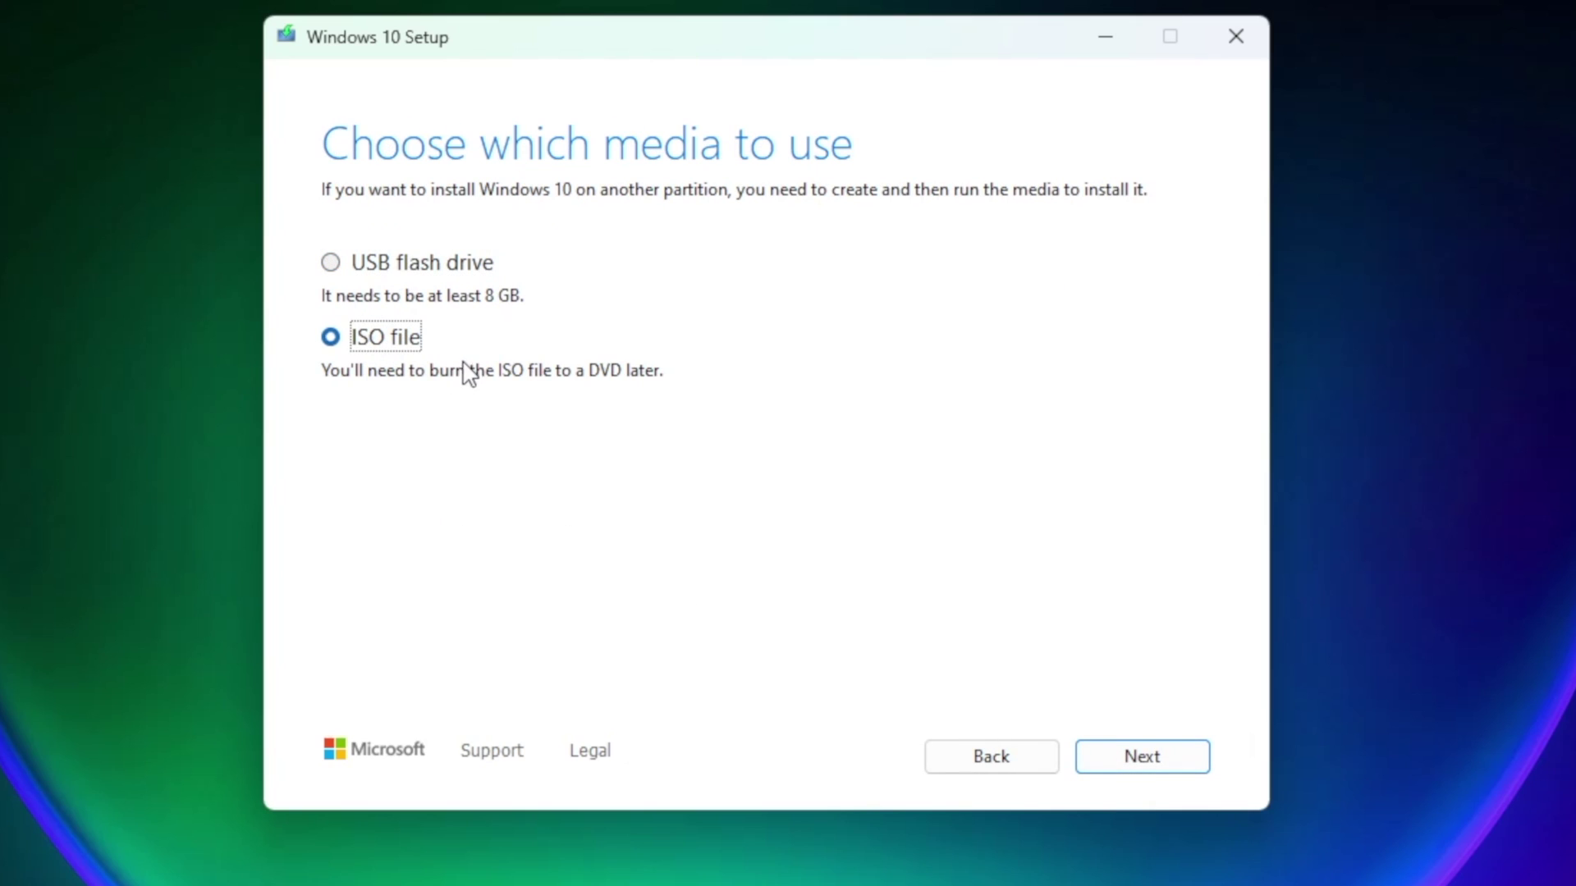
key("Return")
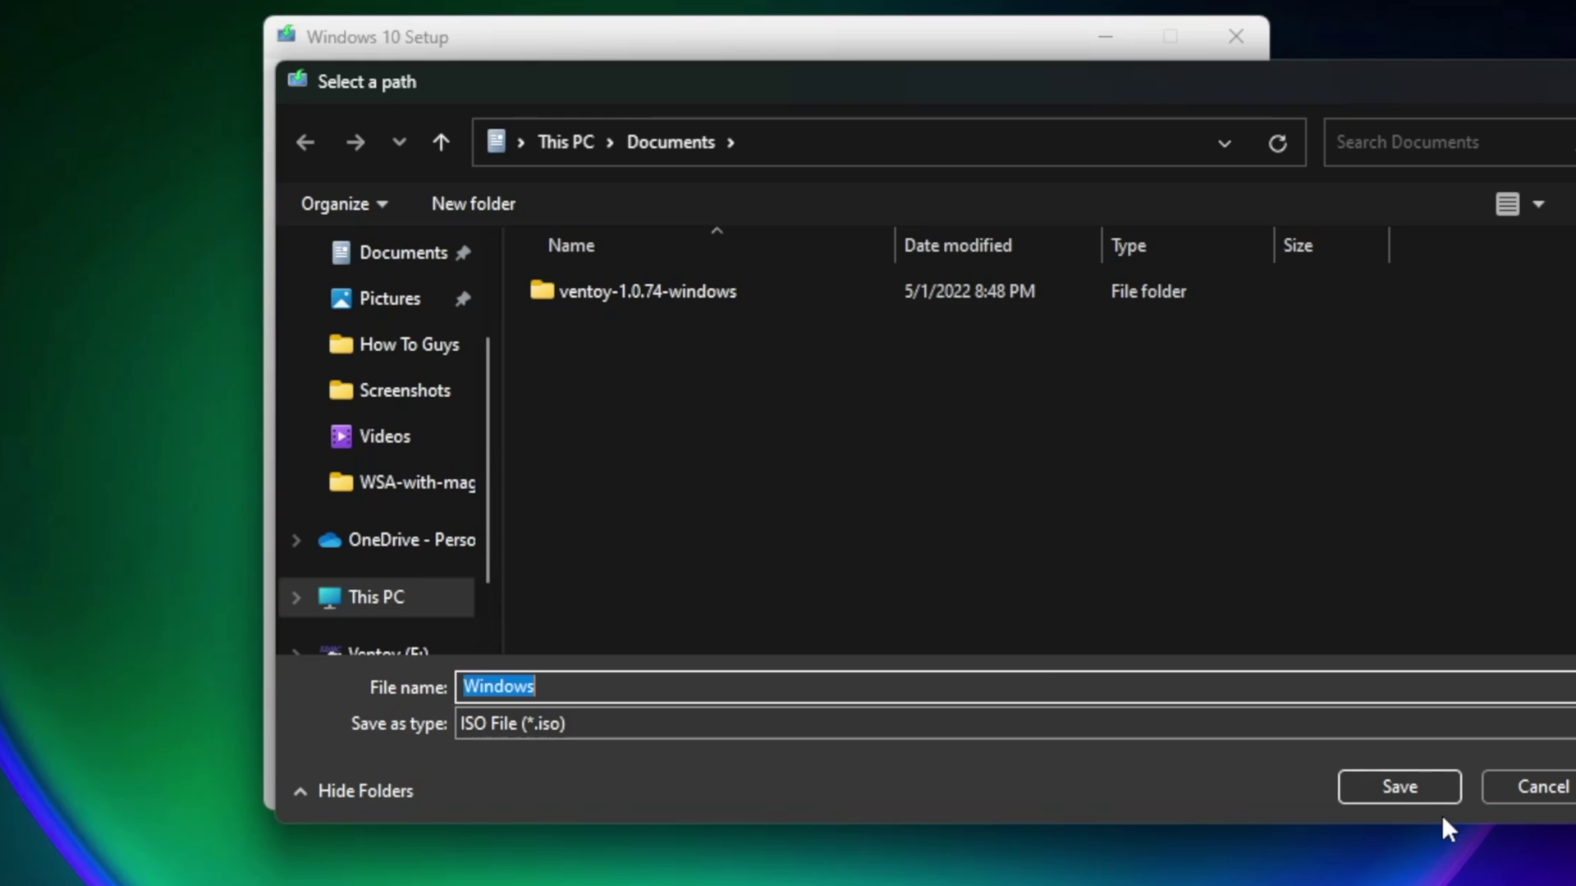
left_click(1405, 780)
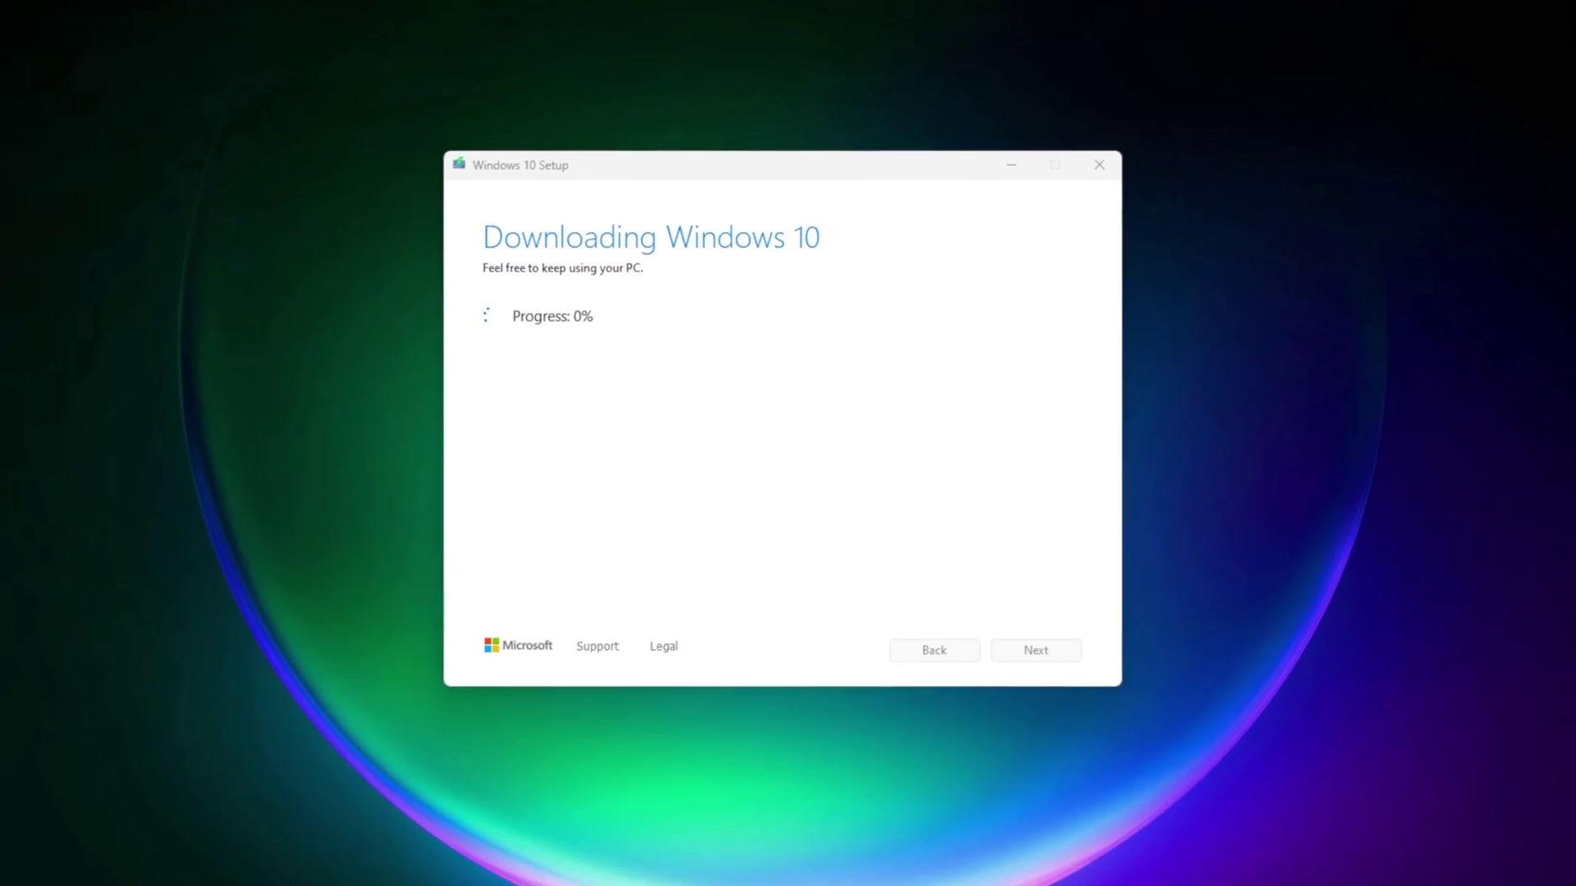
left_click(1012, 775)
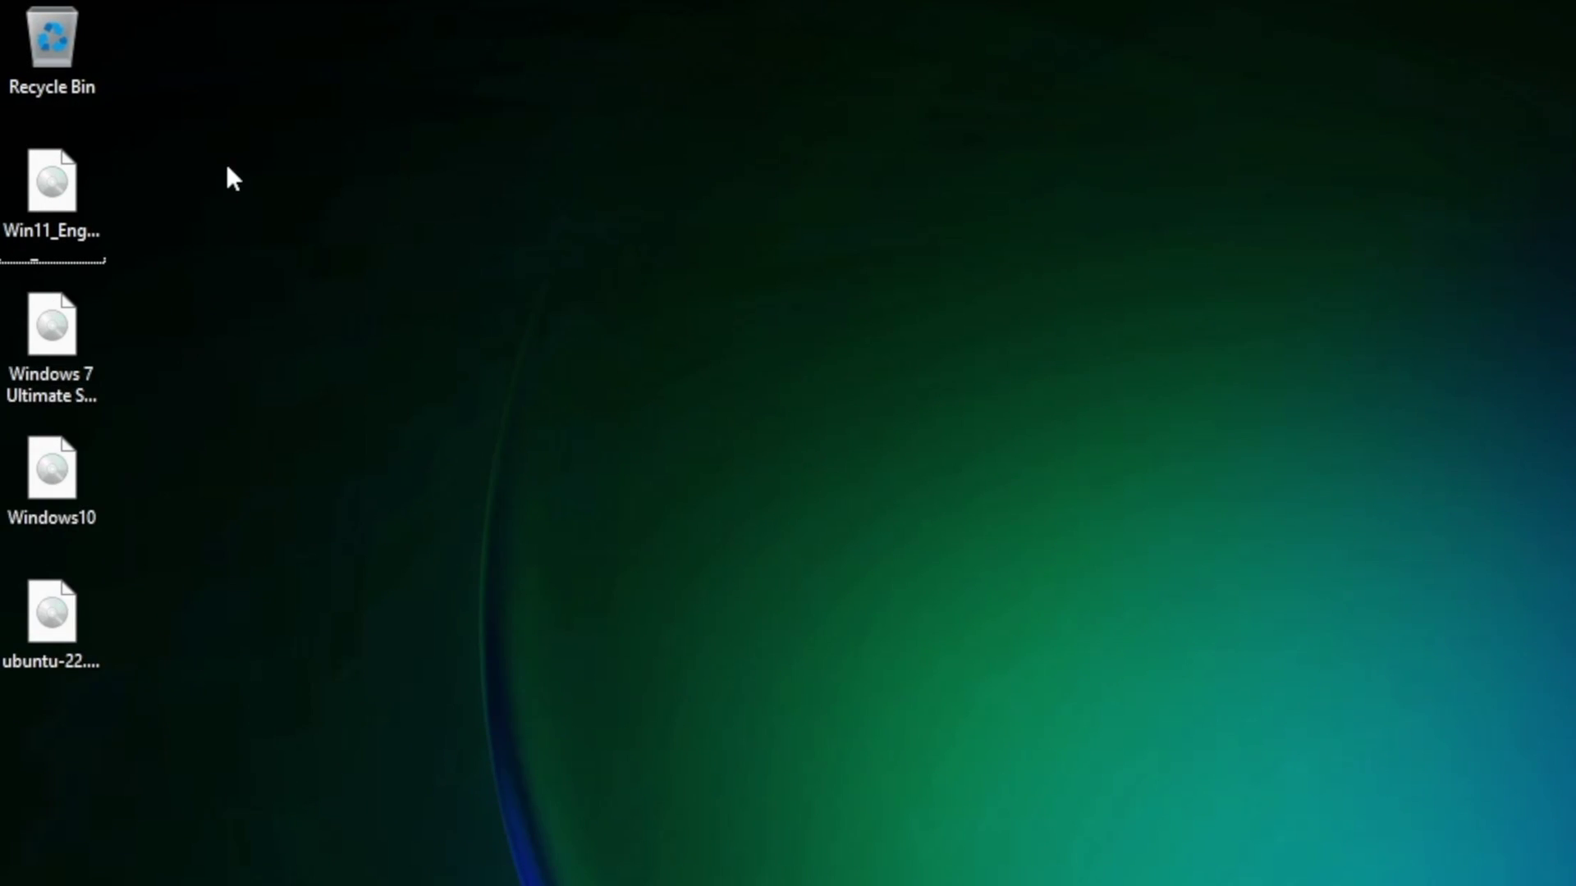
Cut the four desktop ISO files and paste them onto the empty Ventoy (E:) drive.
left_click_drag(199, 166, 36, 676)
right_click(43, 192)
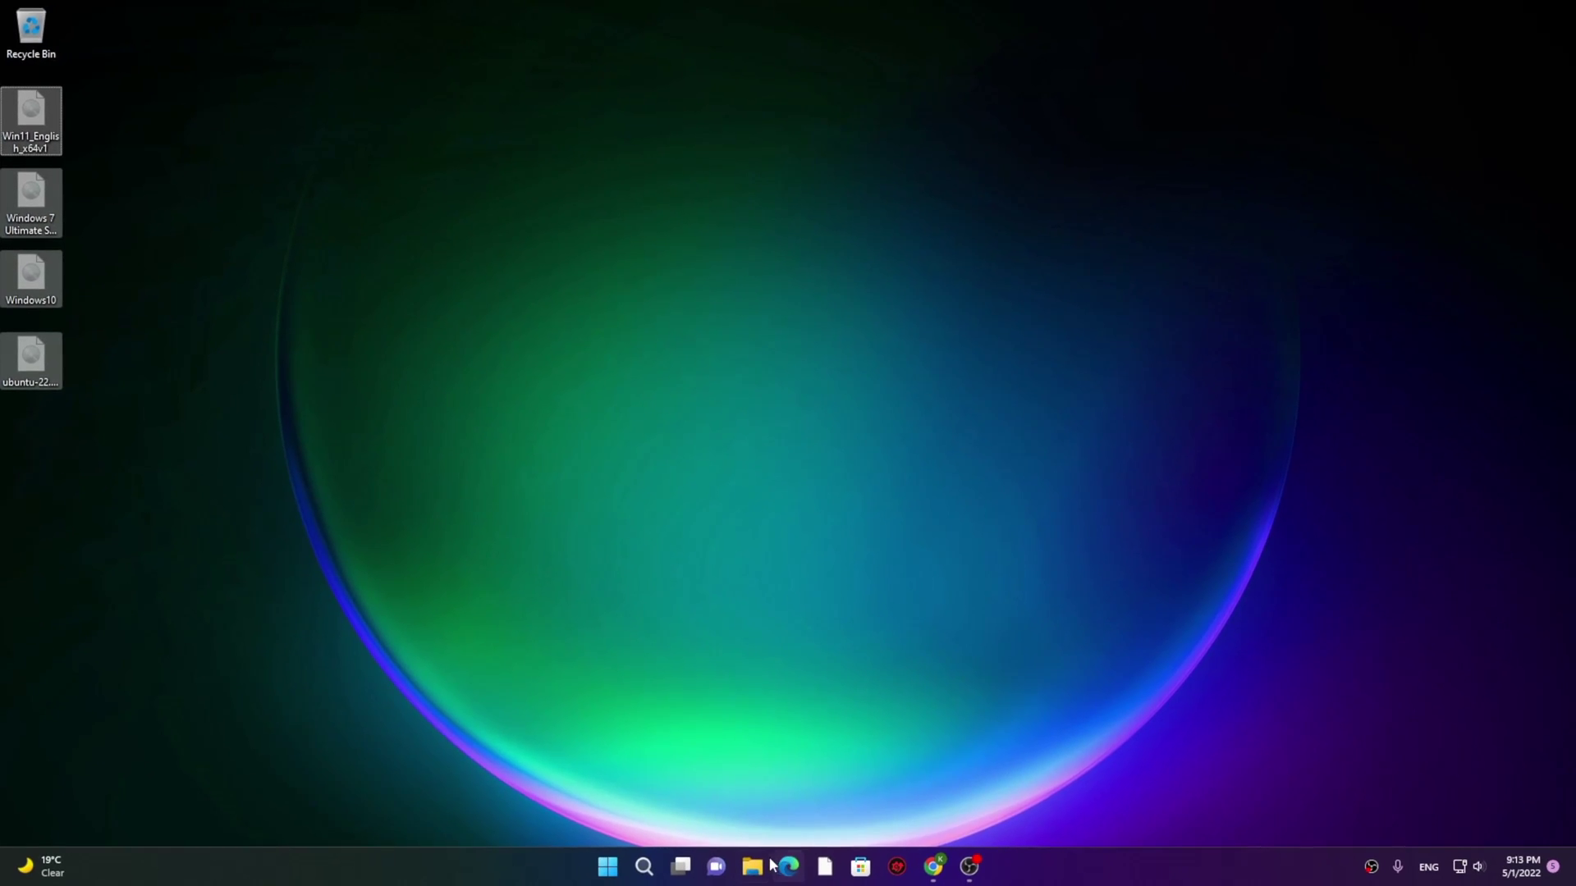
left_click(752, 866)
left_click(71, 406)
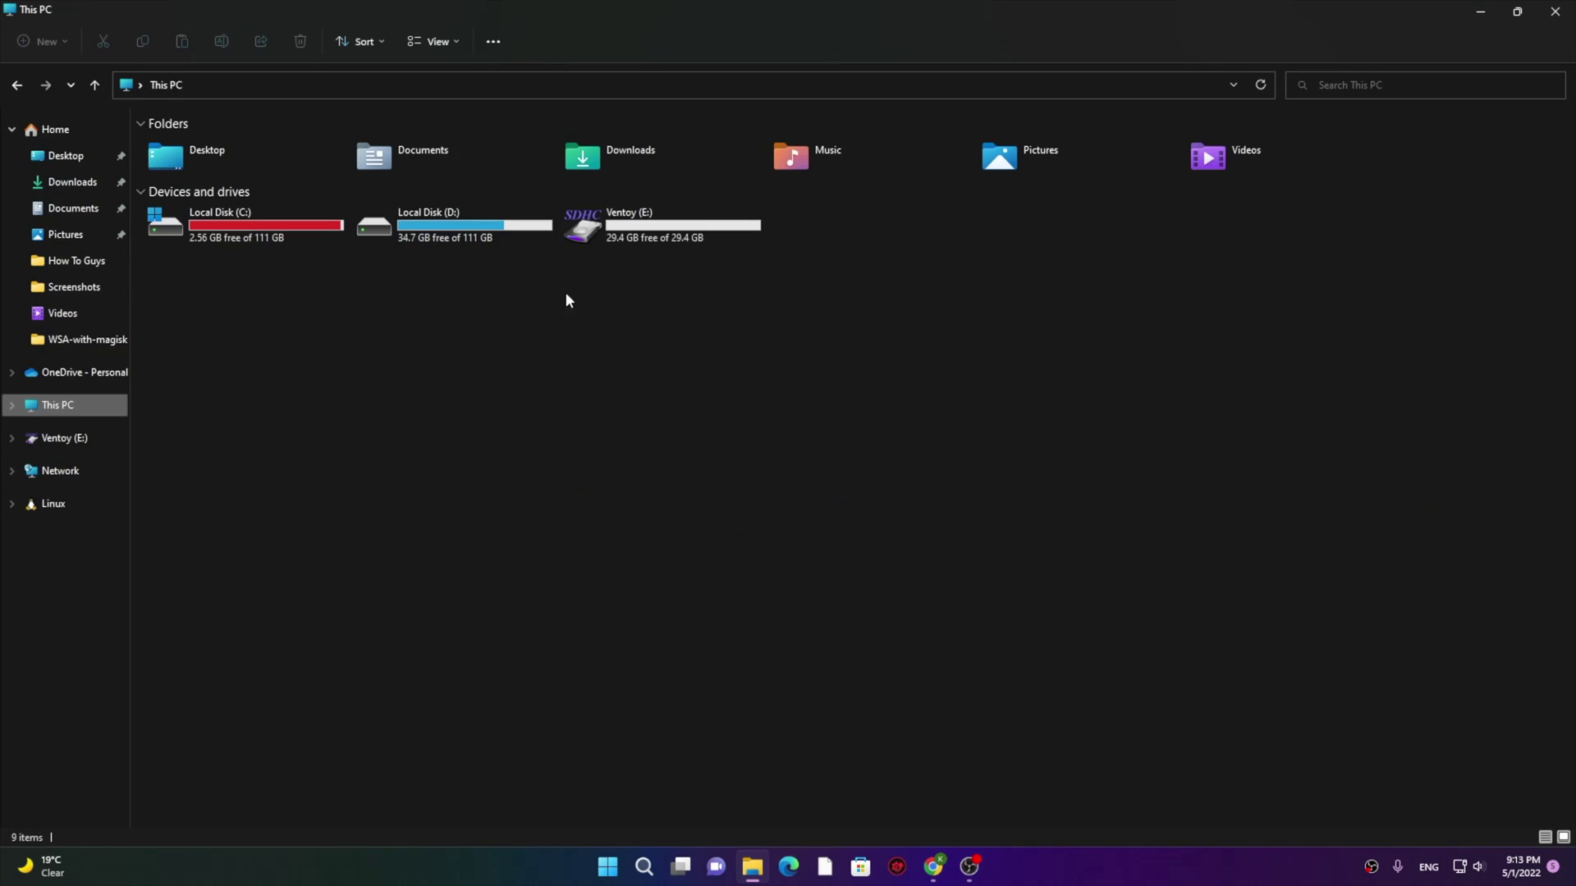
double_click(627, 239)
right_click(234, 205)
mouse_move(277, 358)
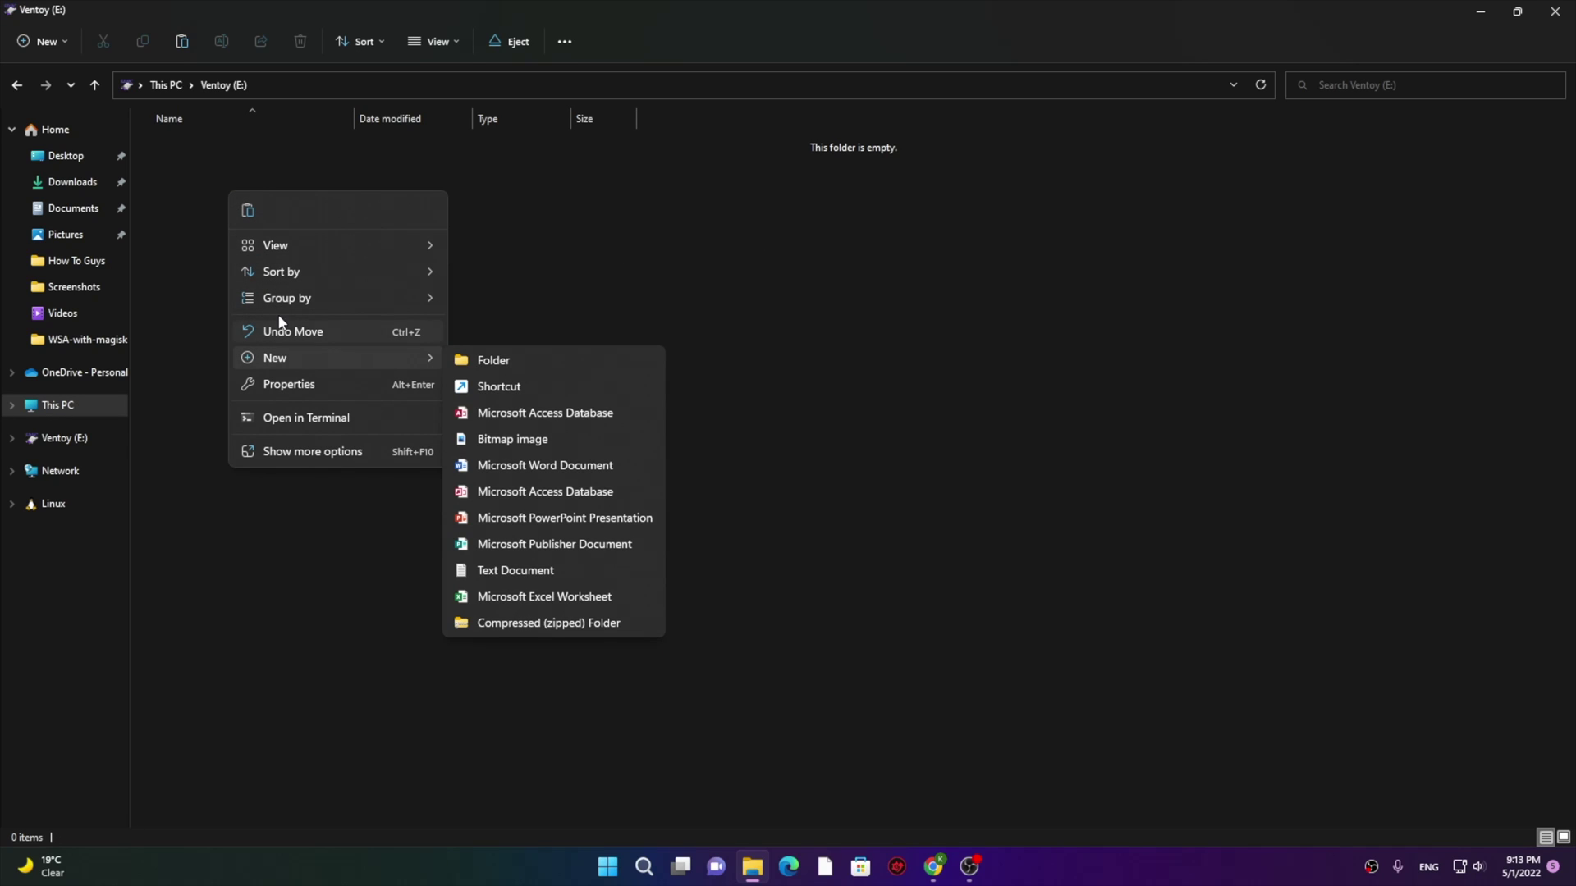
left_click(250, 216)
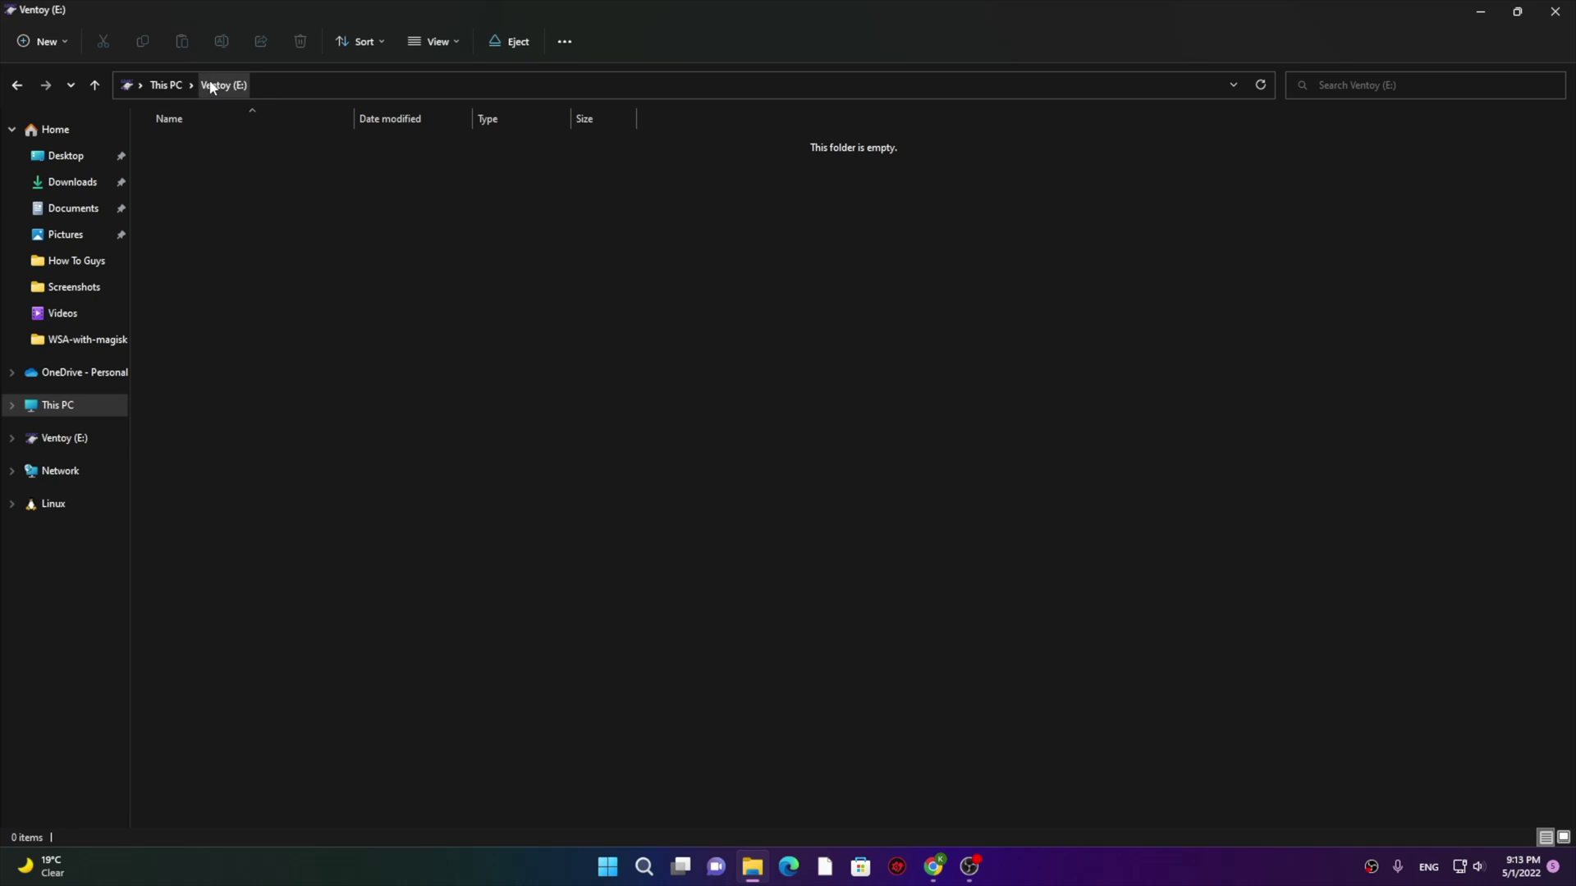
left_click(672, 315)
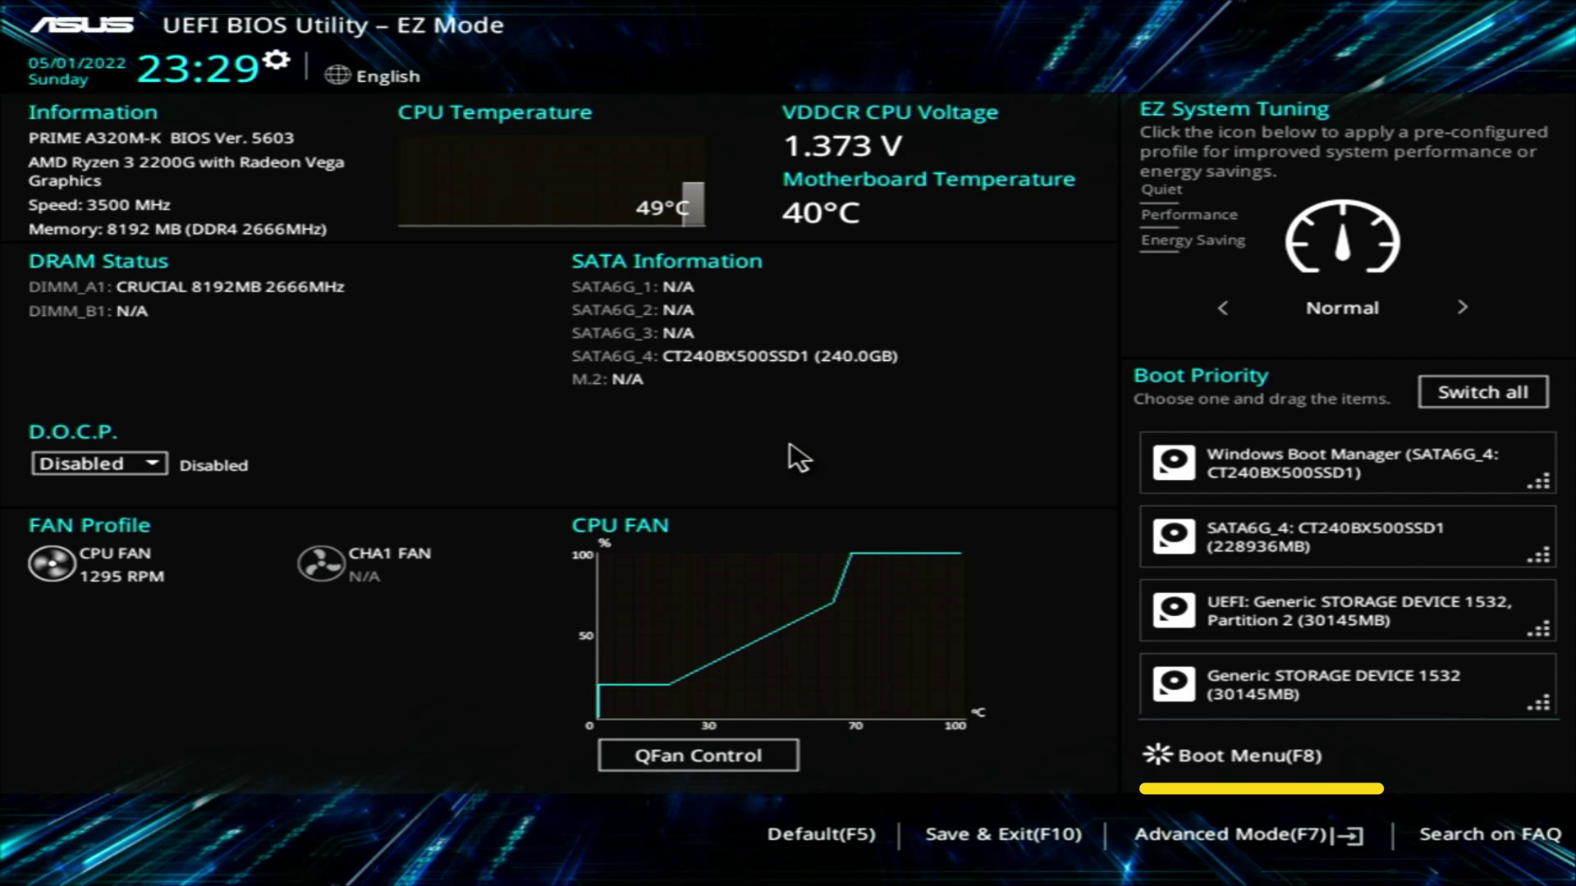
Open the F8 boot menu and select UEFI: Generic STORAGE DEVICE 1532, Partition 2.
key("F8")
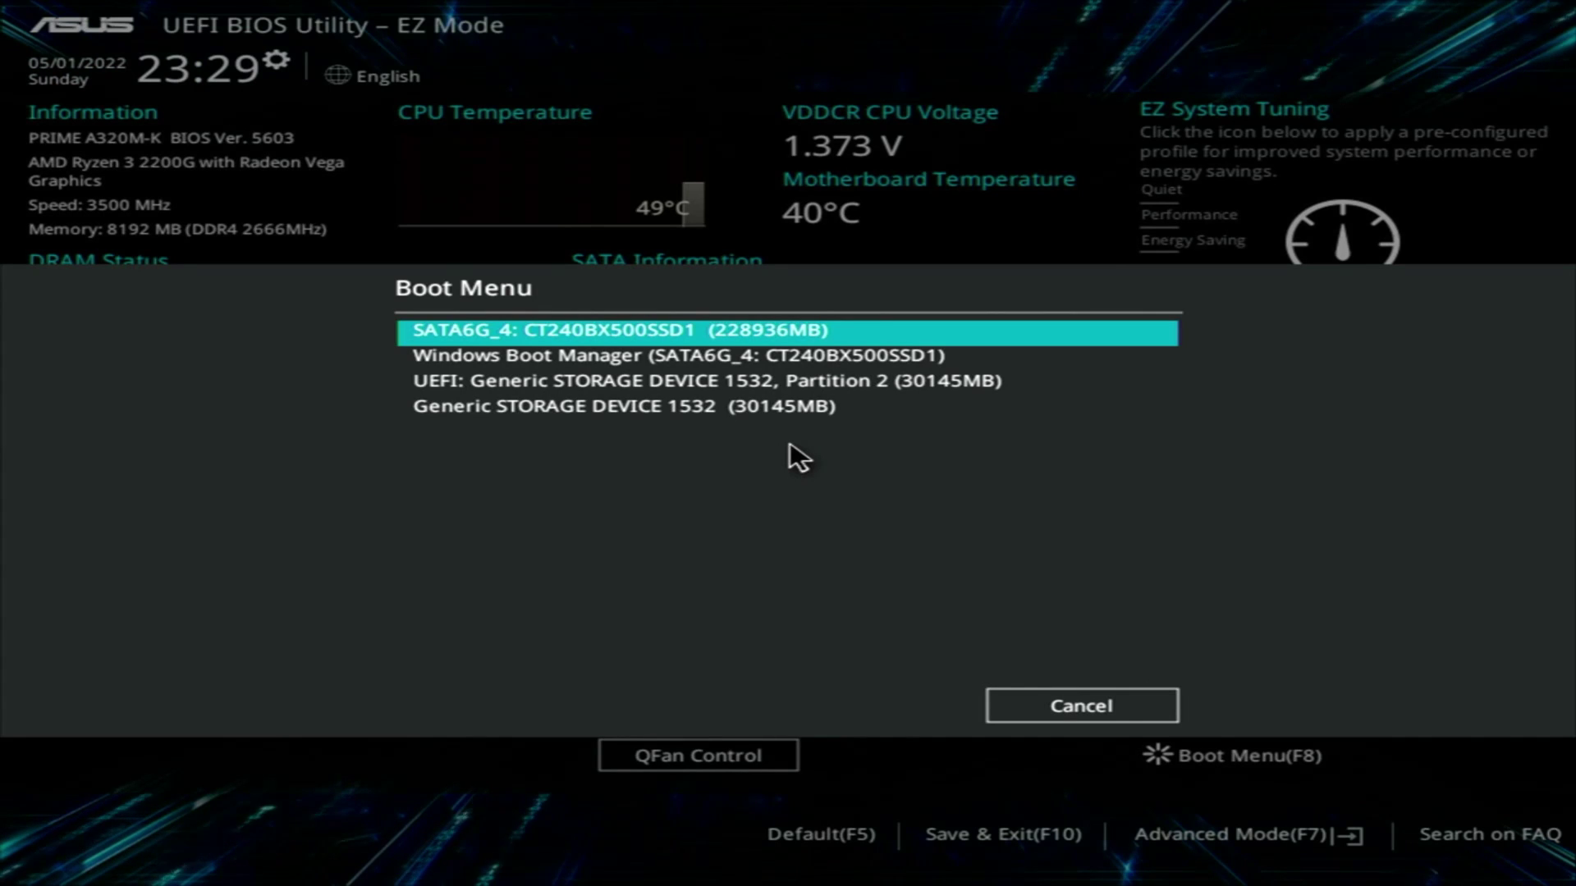
key("Down")
key("Down")
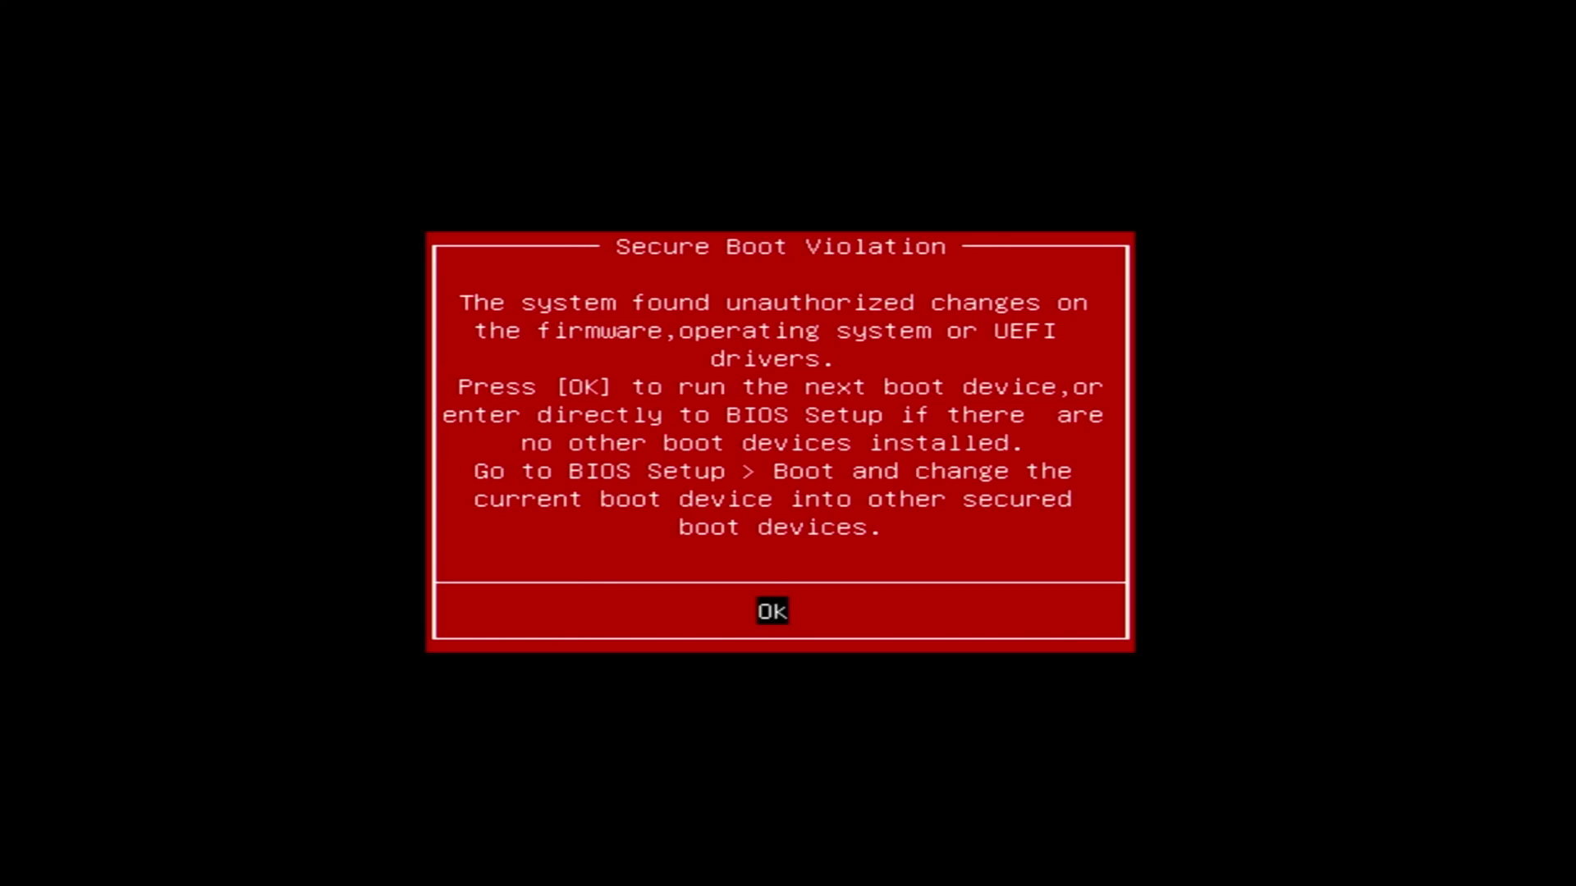
Dismiss the violation, set Secure Boot OS Type to Other OS, then save and reset.
key("Return")
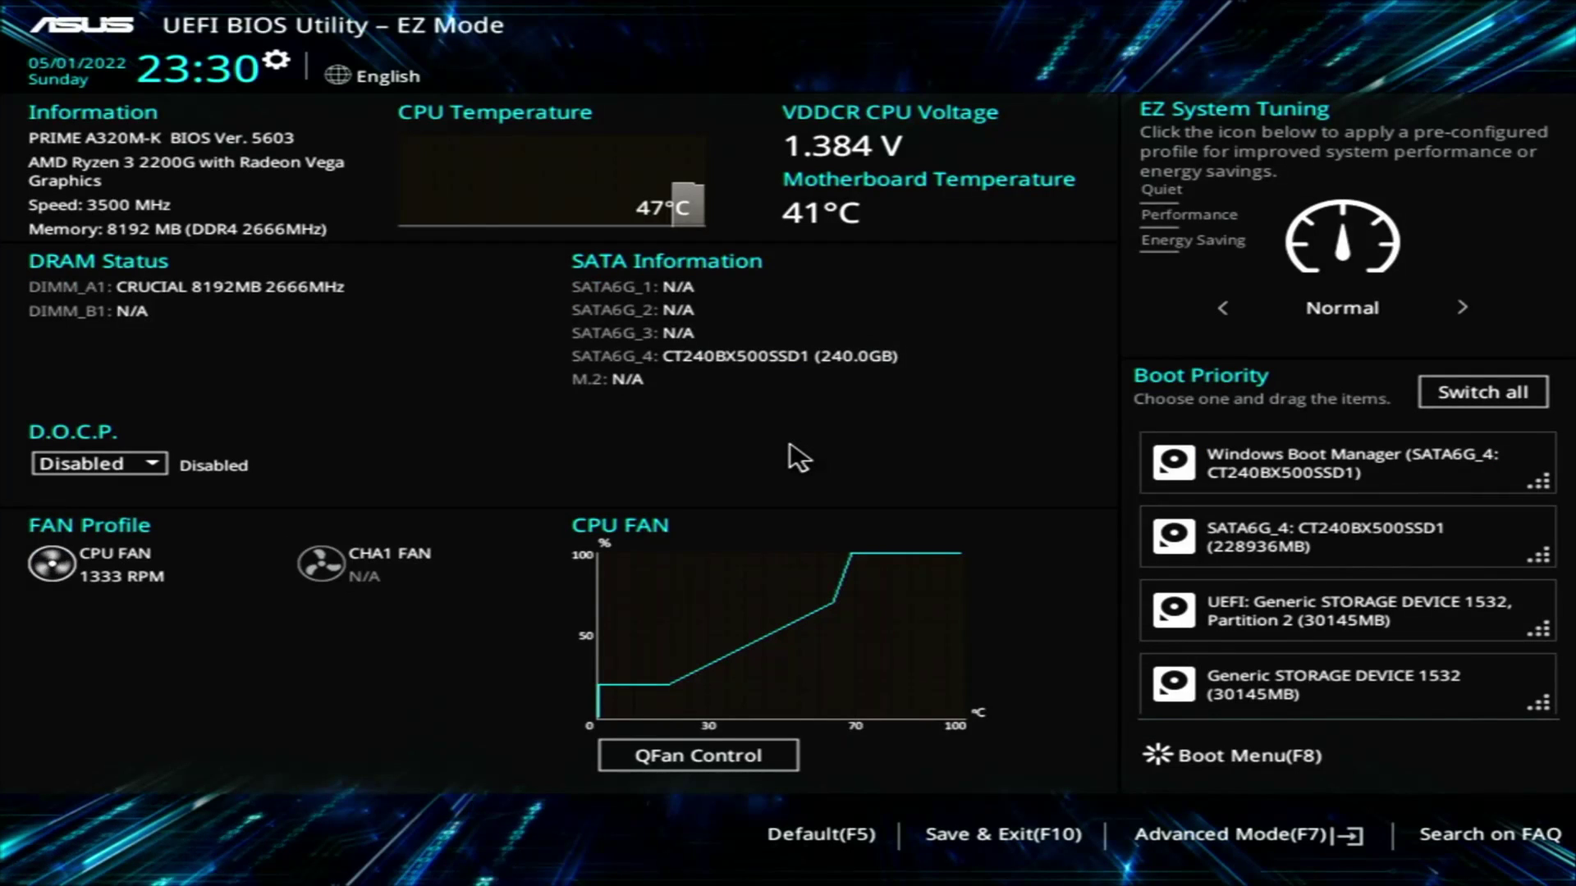
key("F7")
key("Right")
key("Right")
key("Right")
key("Right")
key("Right")
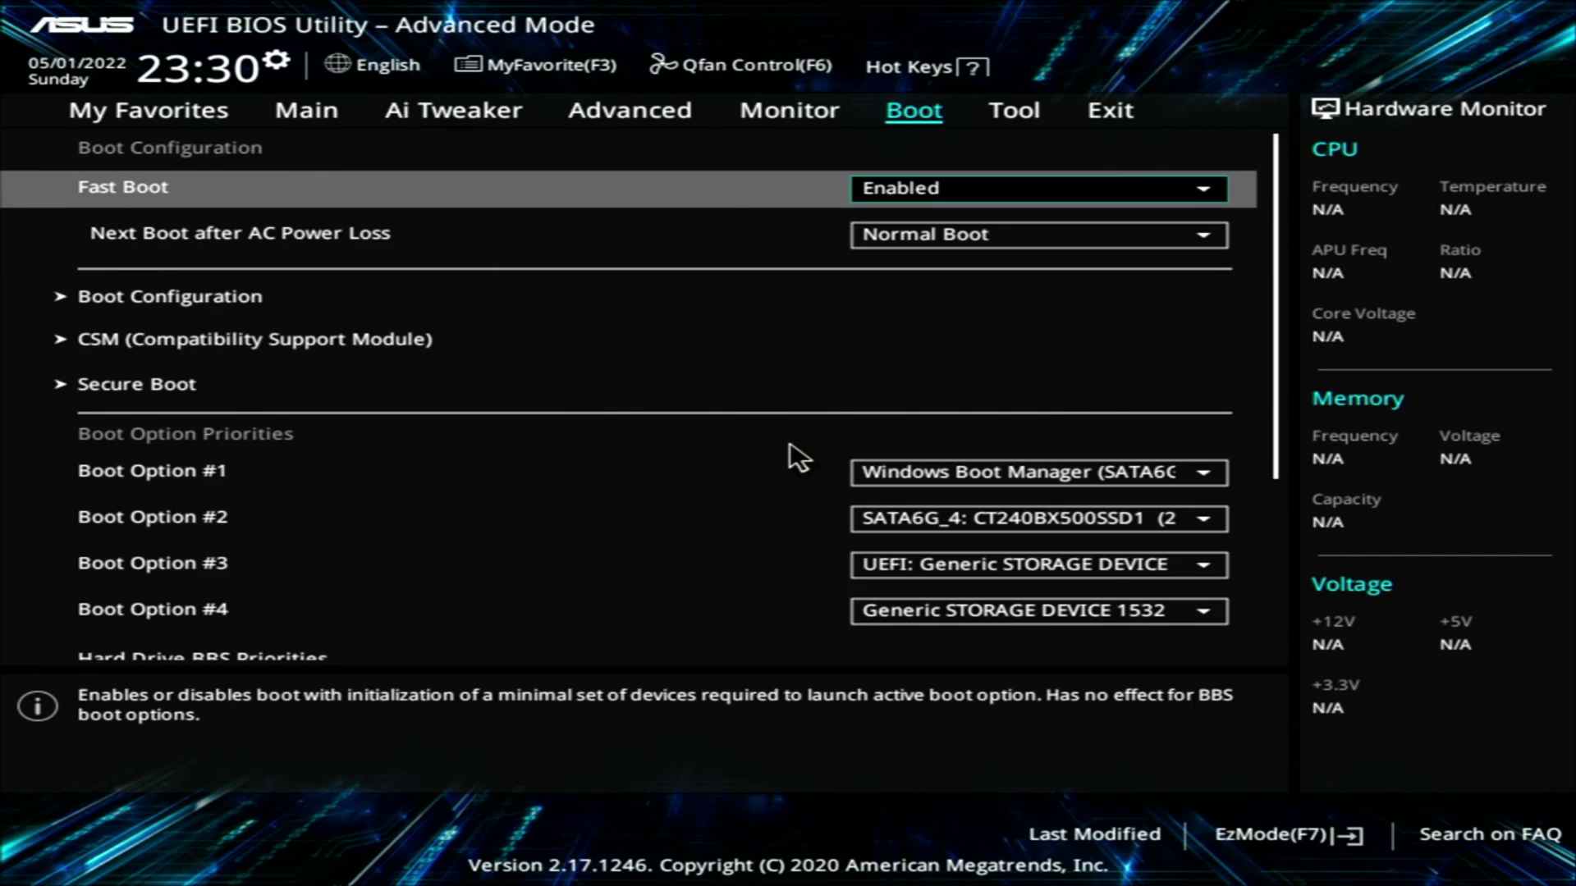
key("Right")
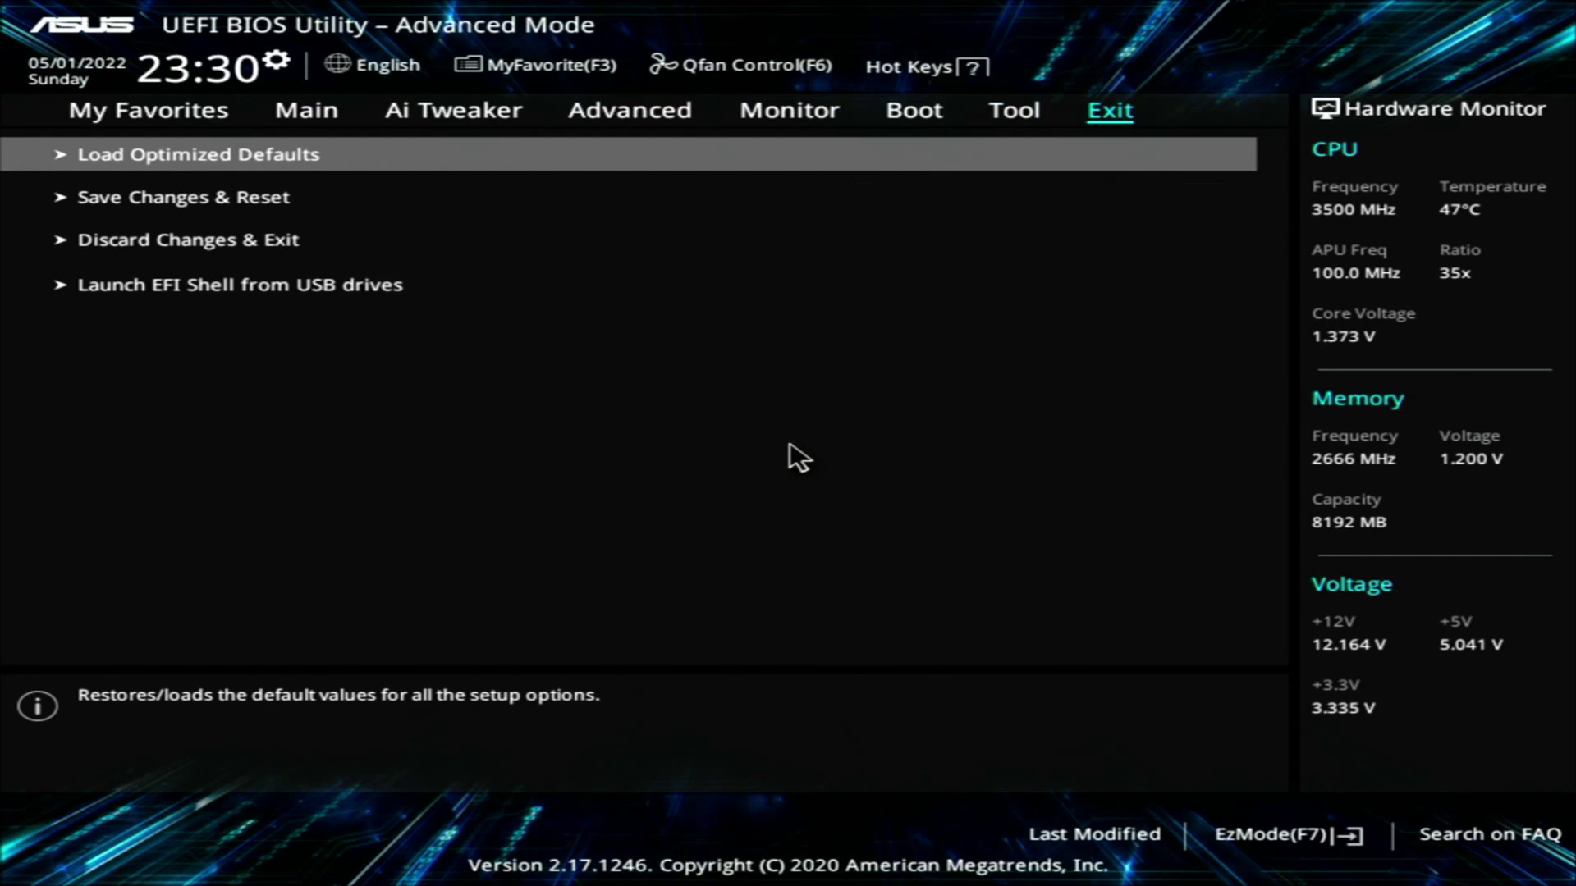
key("Left")
key("Left")
key("Up")
key("Return")
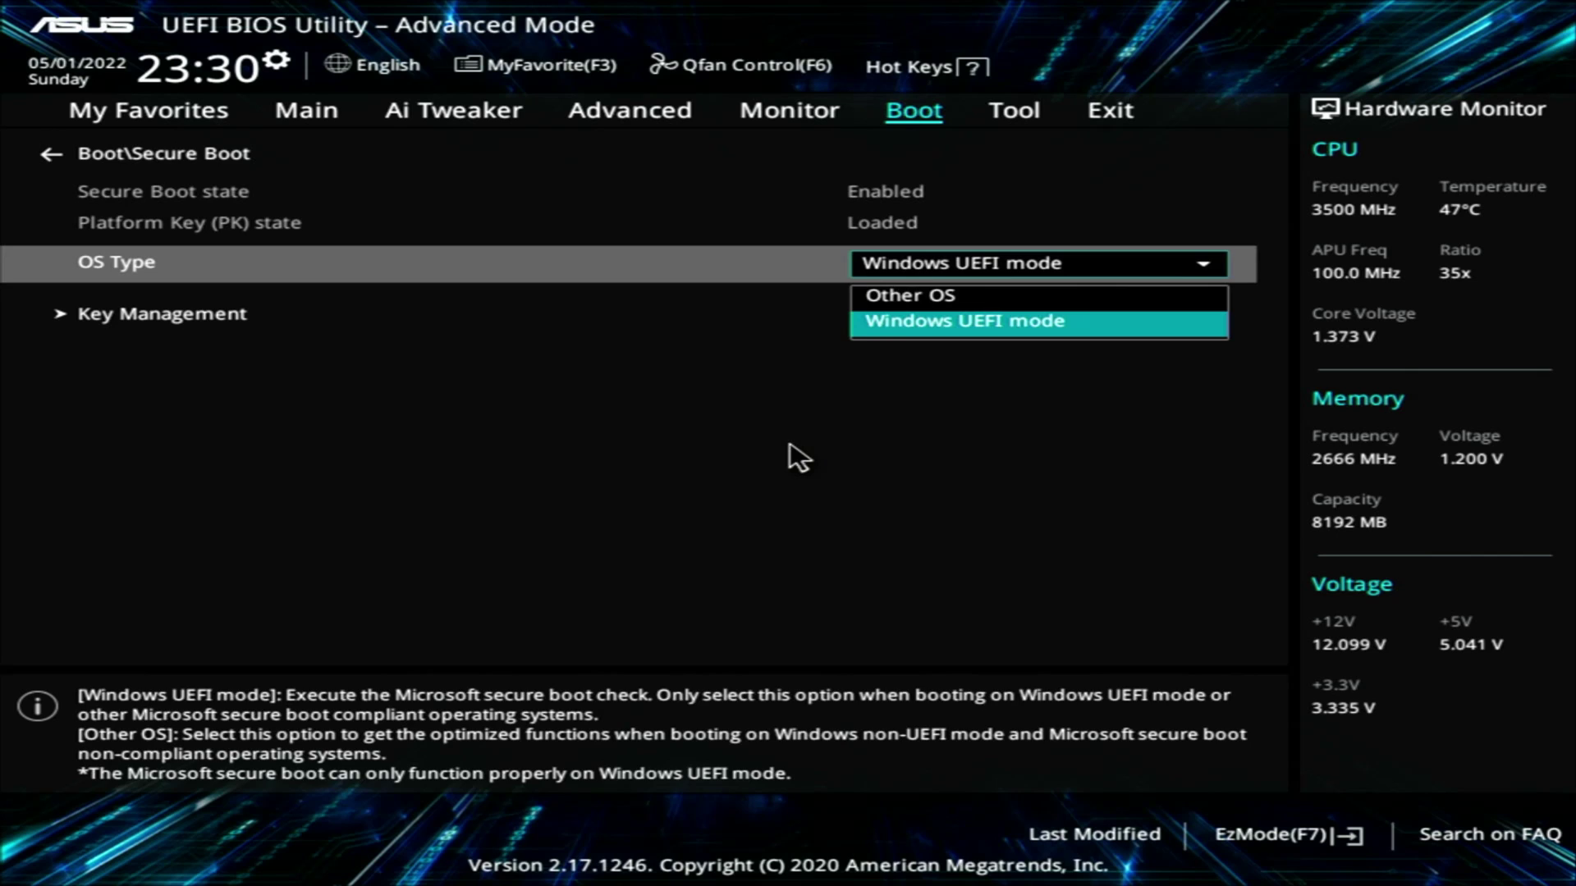
key("Up")
key("Return")
key("Right")
key("Right")
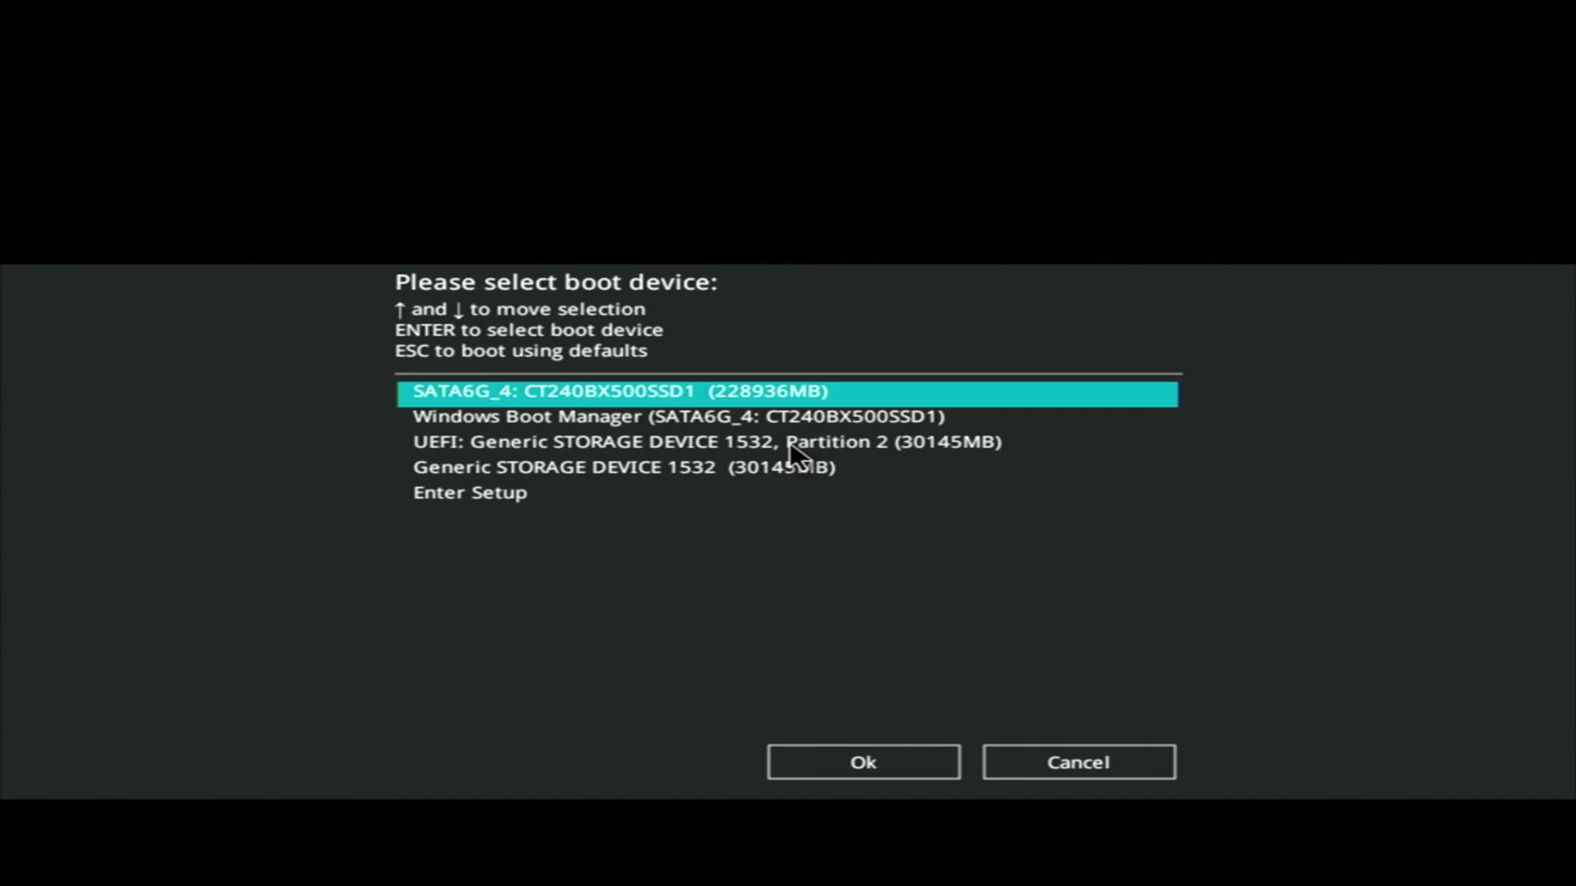
Start Ventoy from the UEFI USB entry and boot the ubuntu-22.04 ISO.
key("Down")
key("Down")
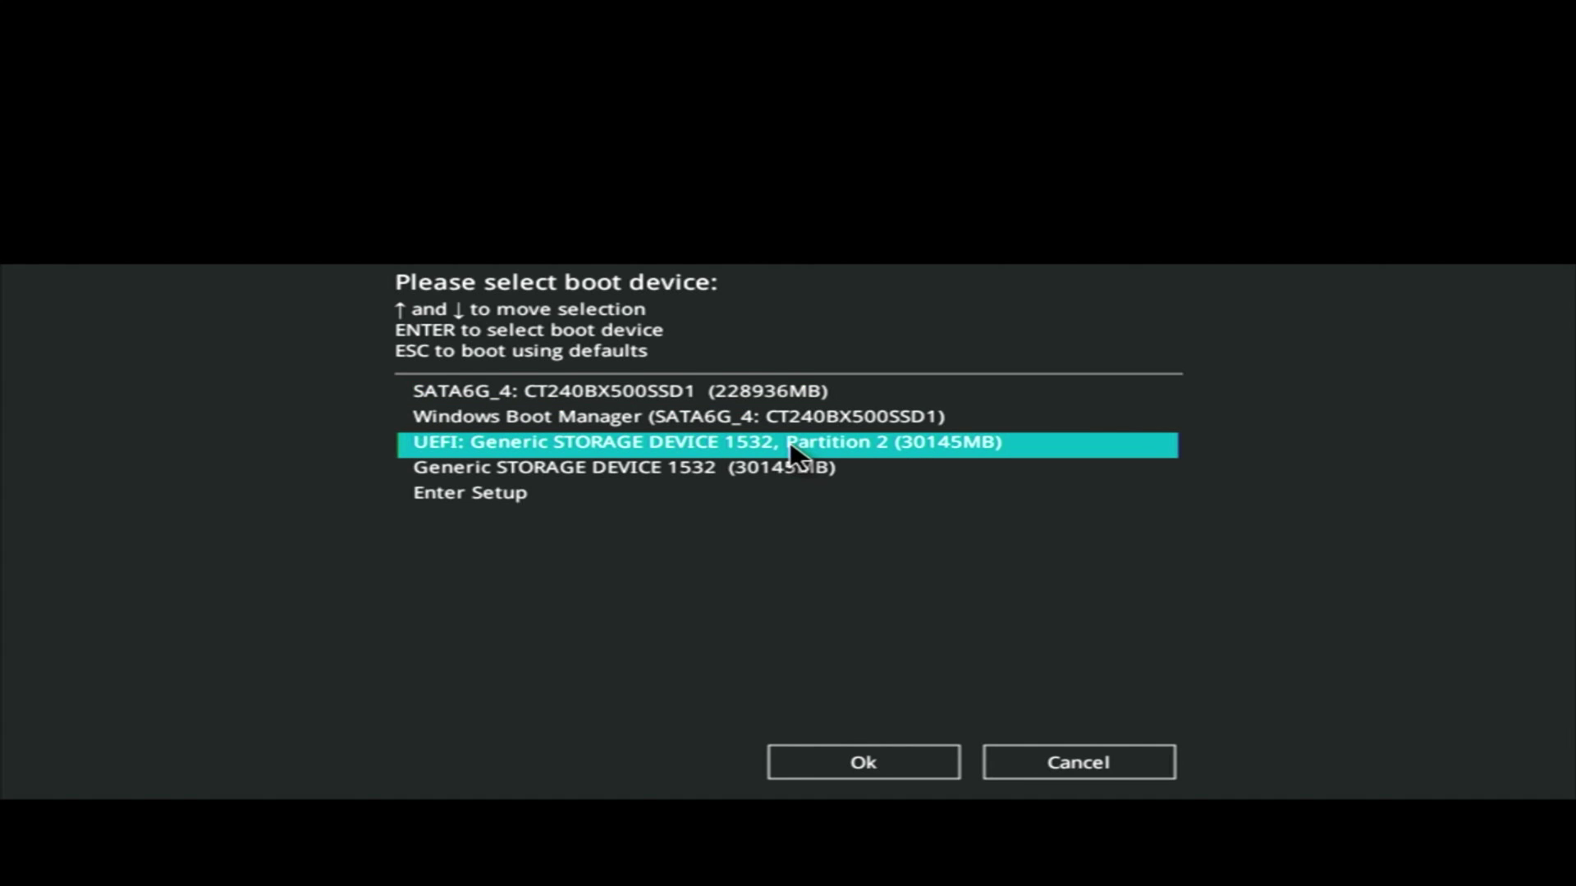
key("Return")
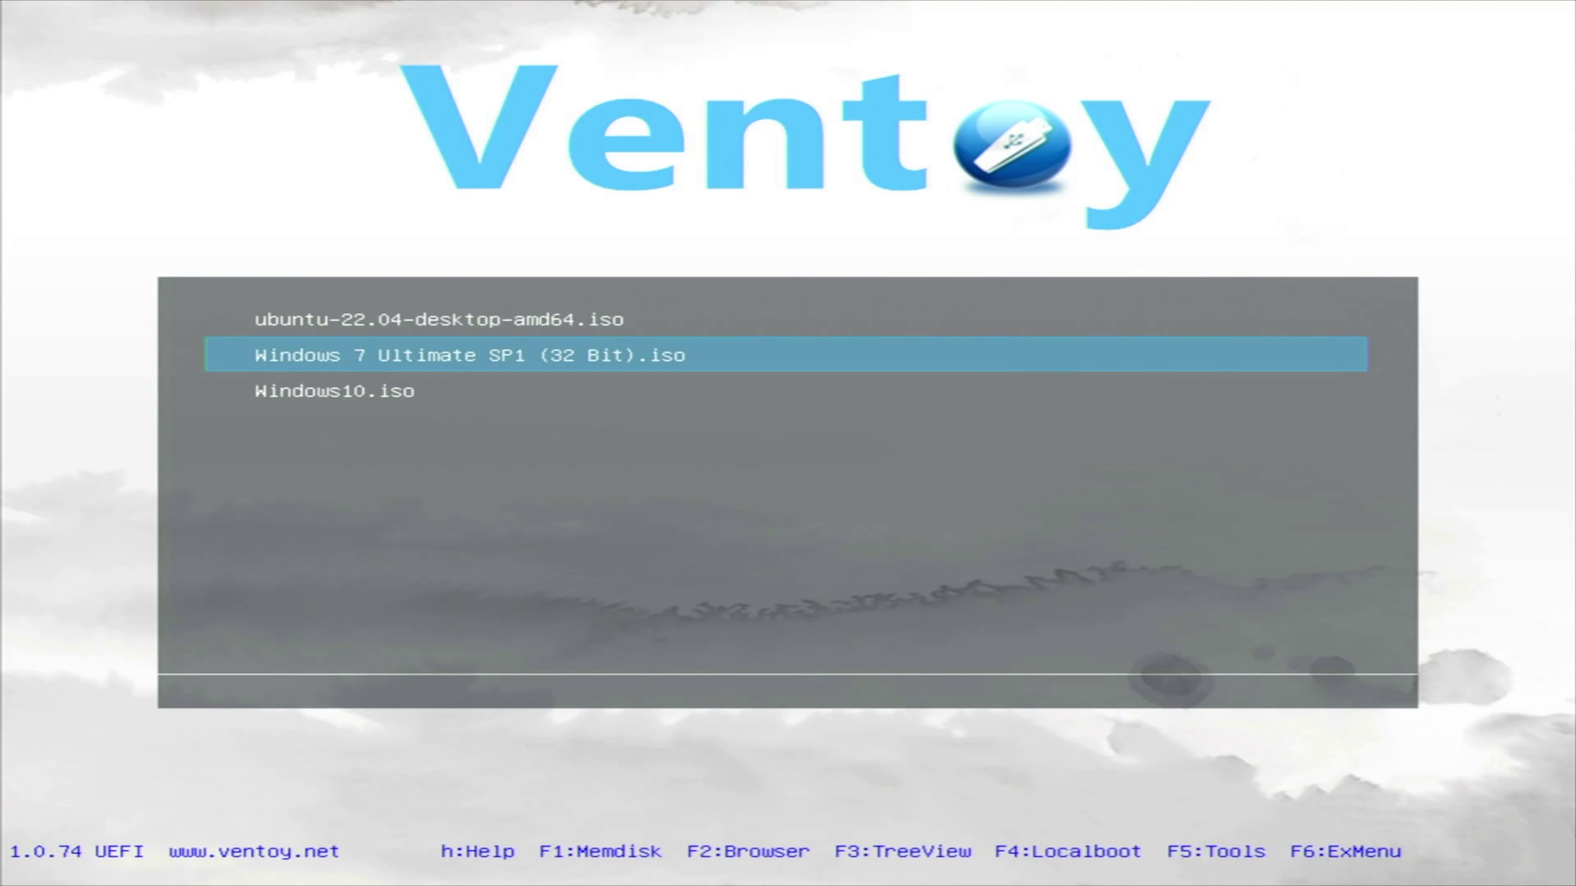
key("Up")
key("Down")
key("Down")
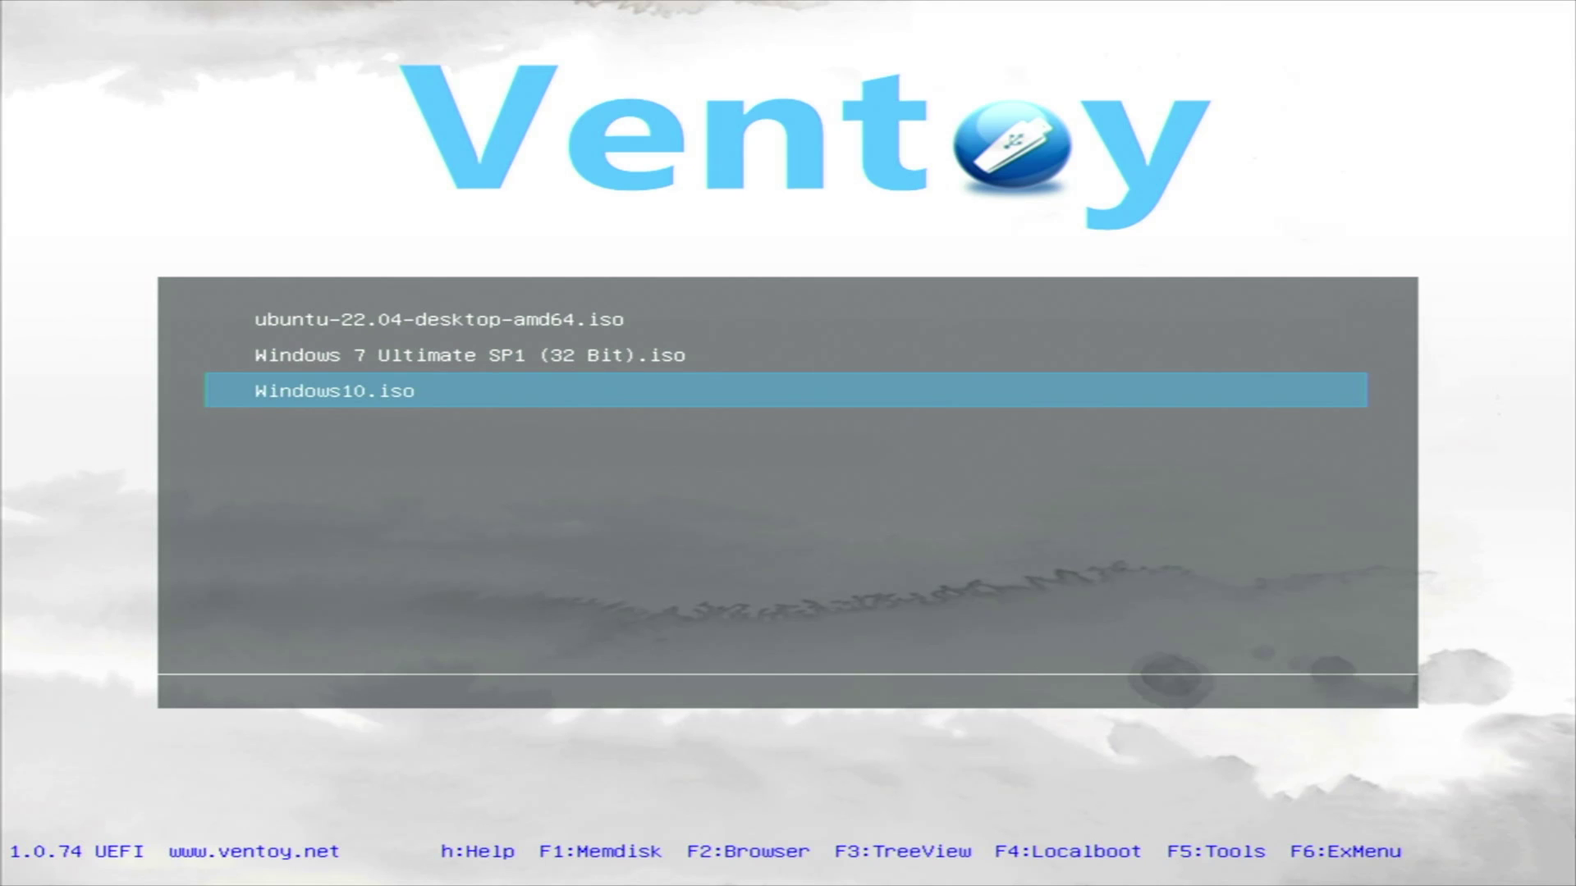
key("Up")
key("Up")
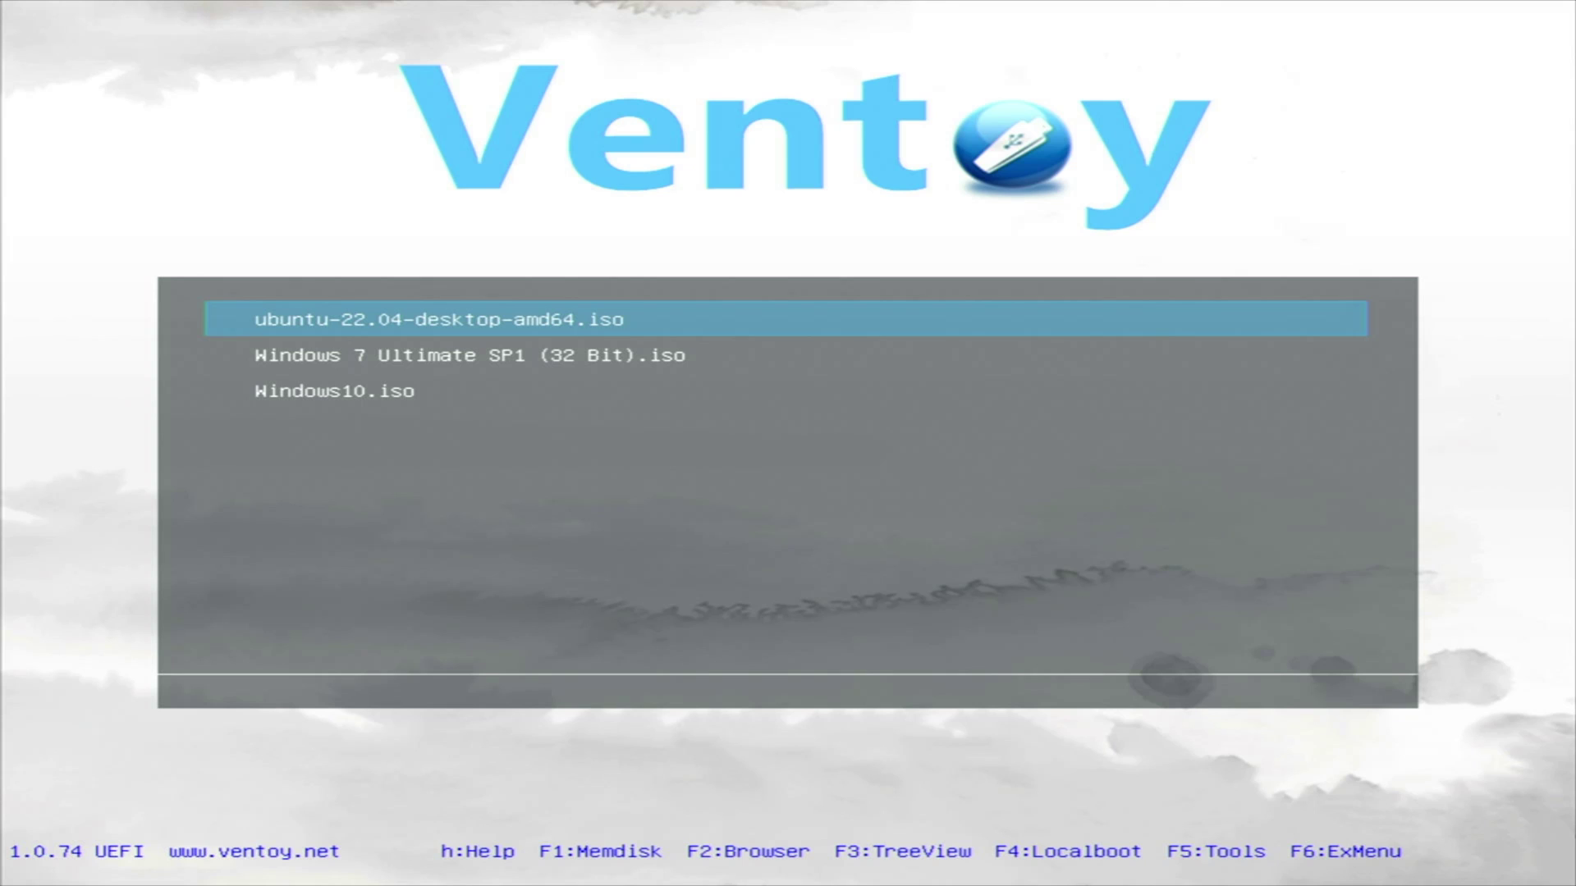
key("Down")
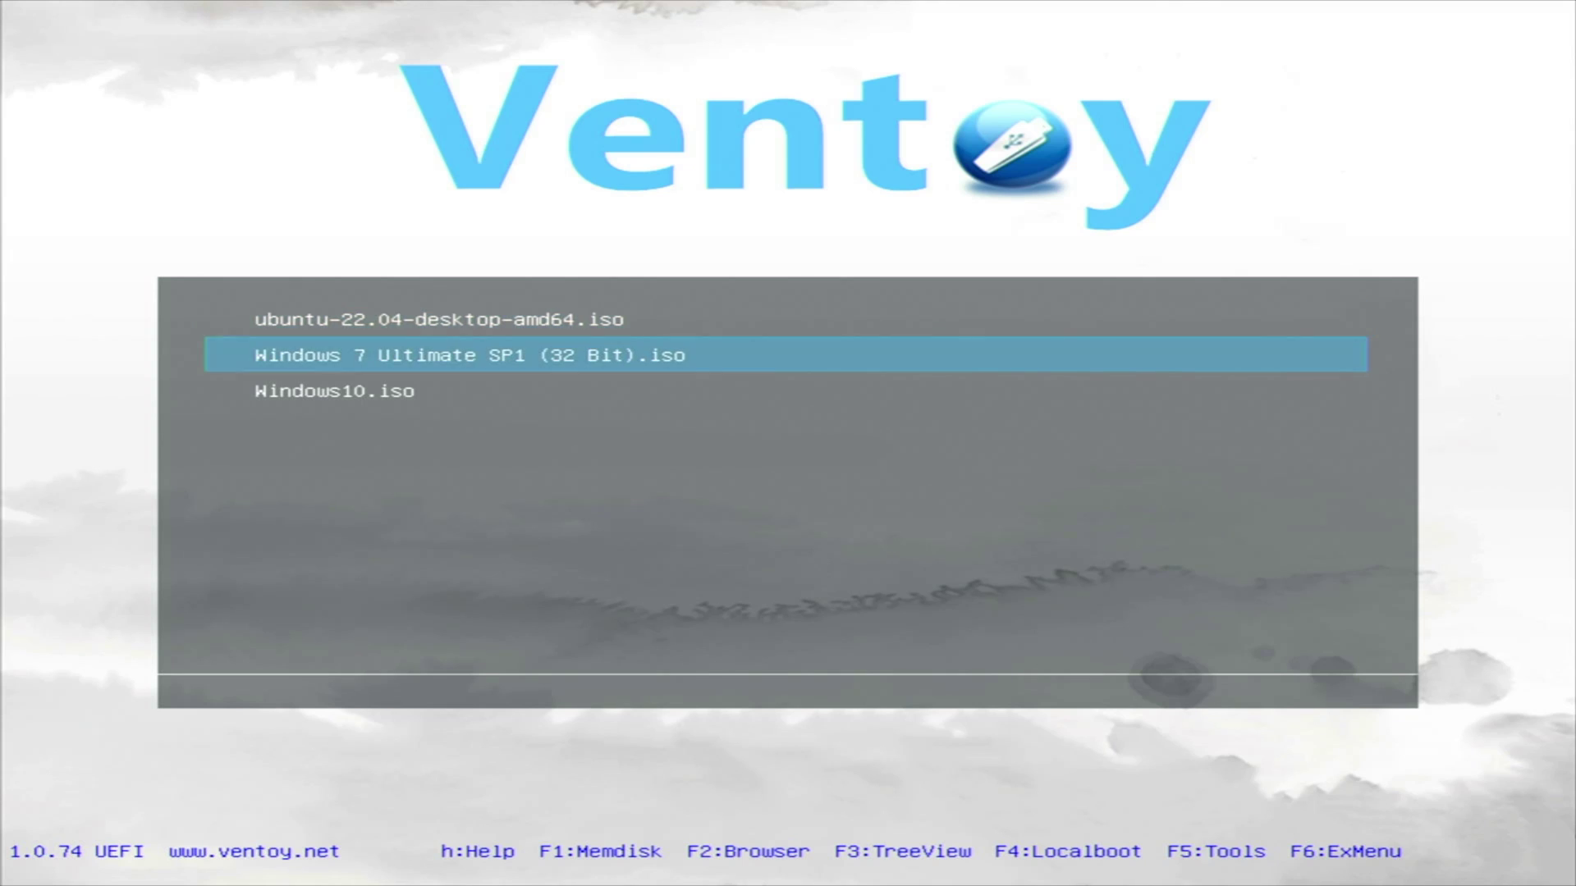
key("Up")
key("Return")
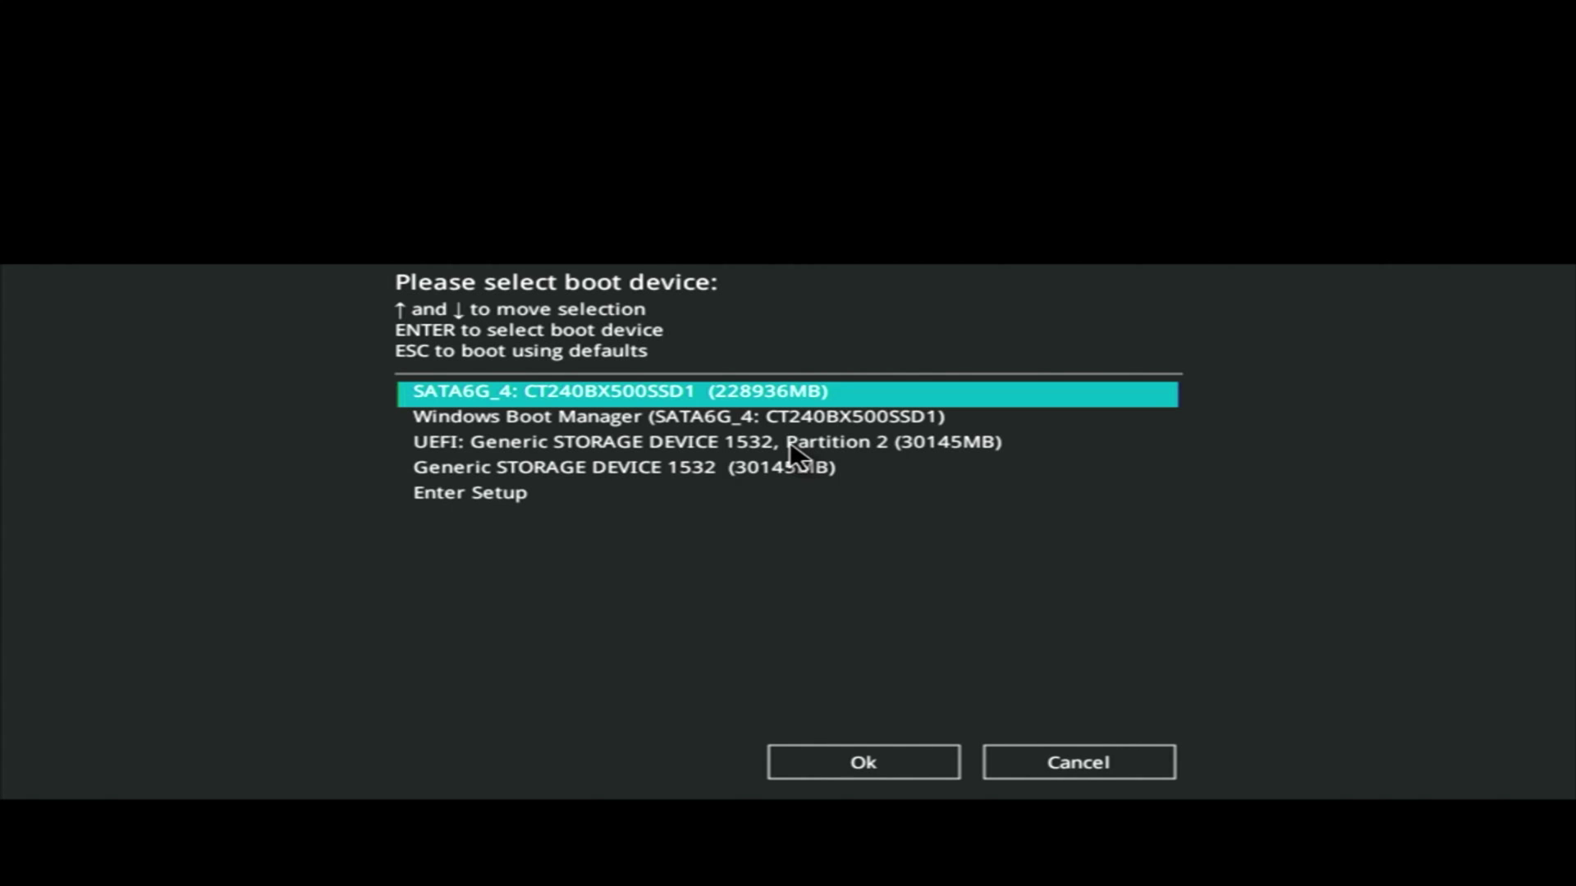
Go back to the UEFI USB entry in the boot list and select Windows10.iso.
key("Down")
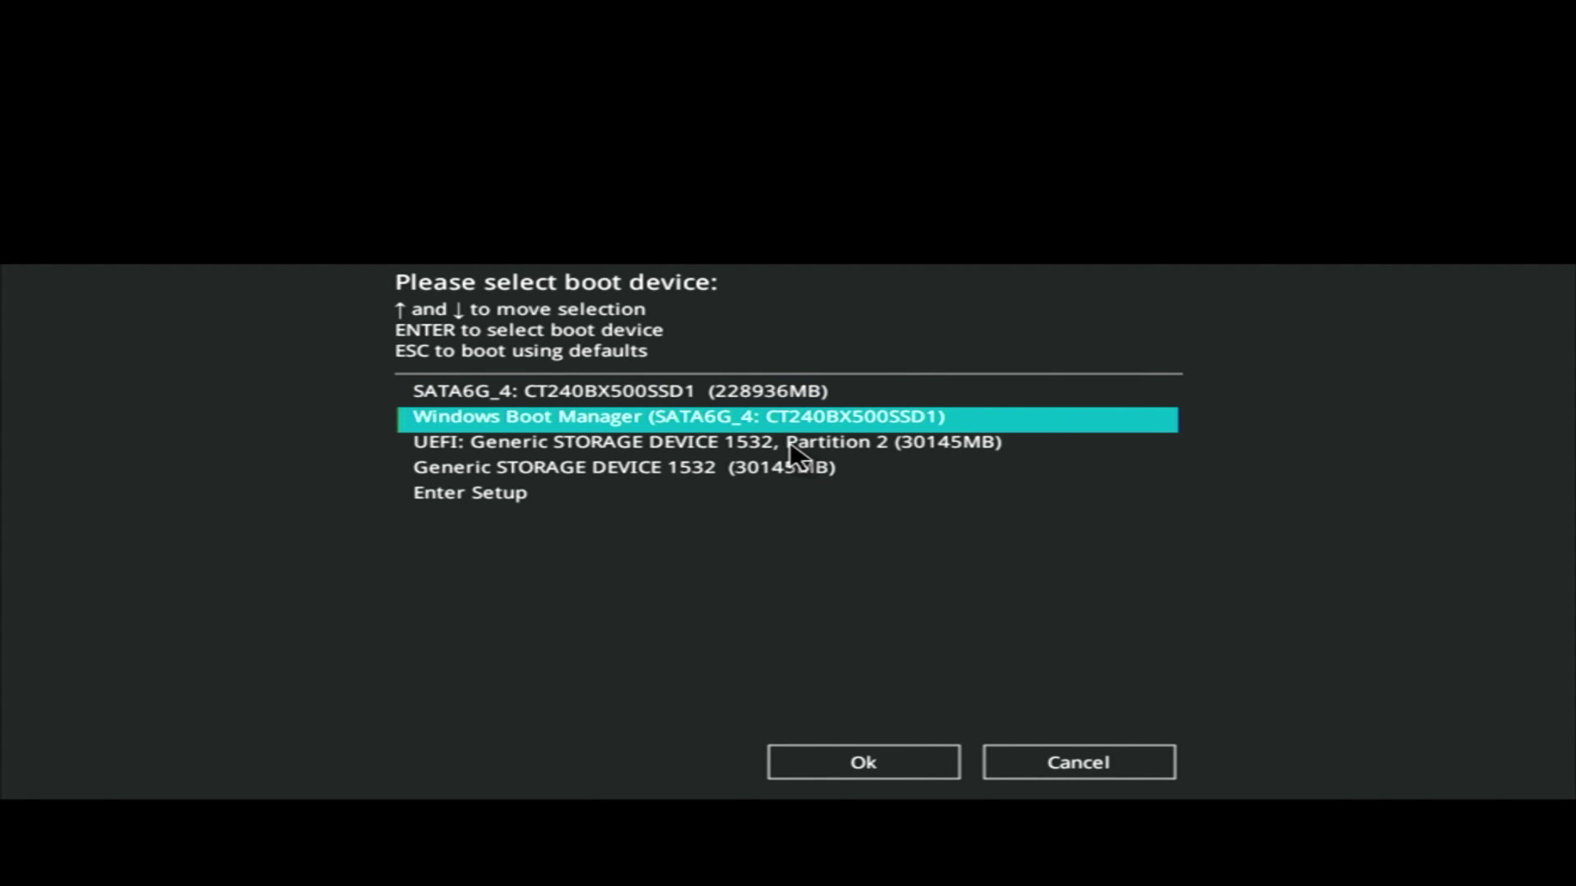
key("Down")
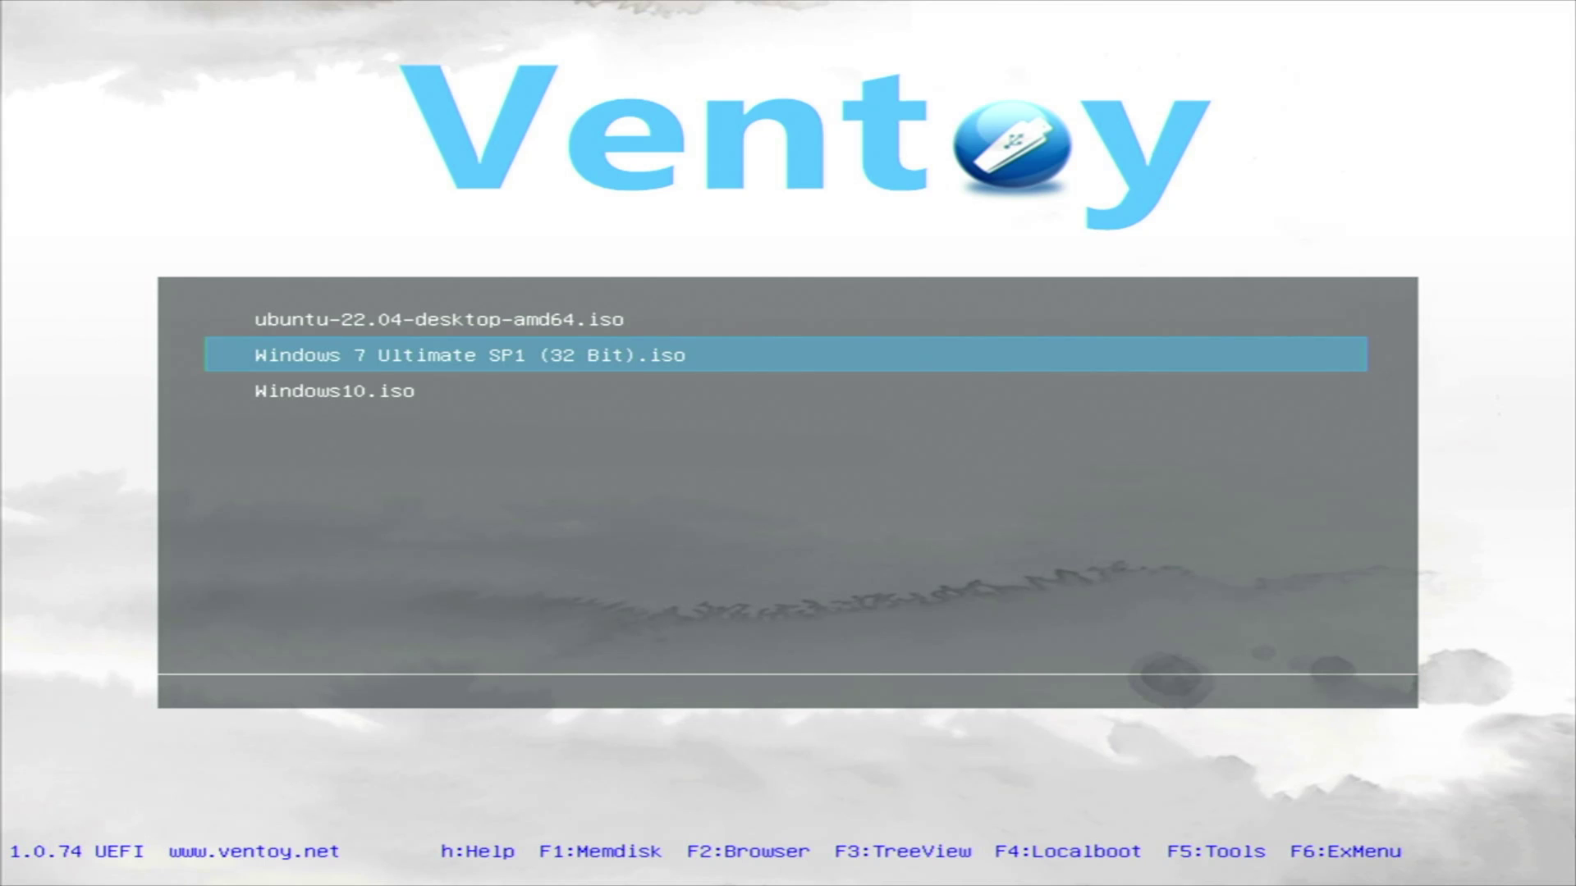
key("Down")
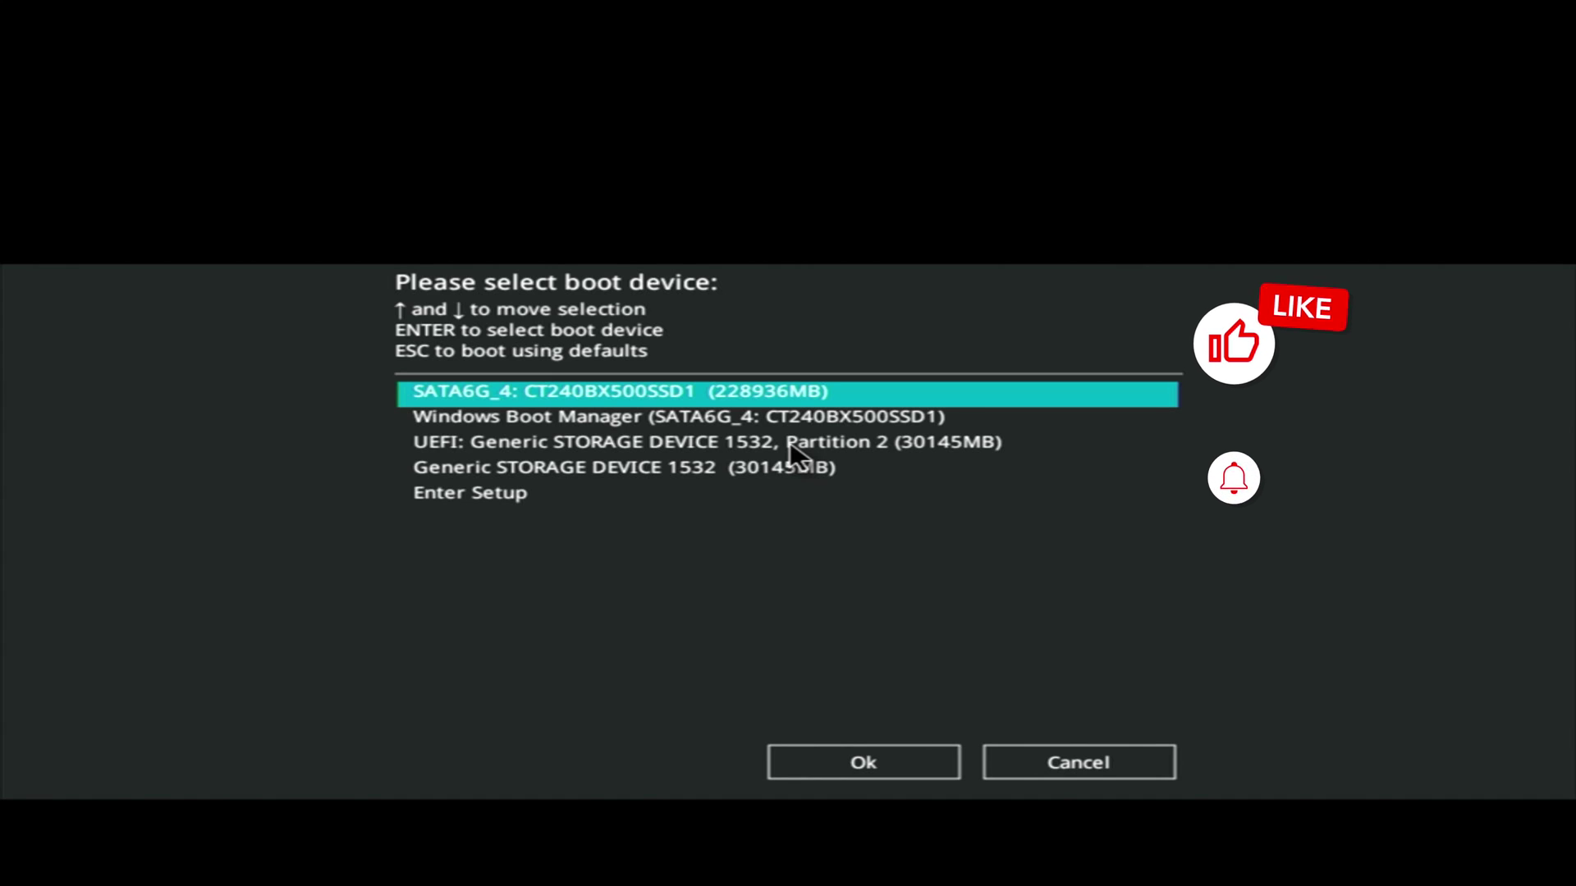
Boot the USB in legacy BIOS mode, launch the Windows 7 ISO, then reselect the legacy entry.
key("Down")
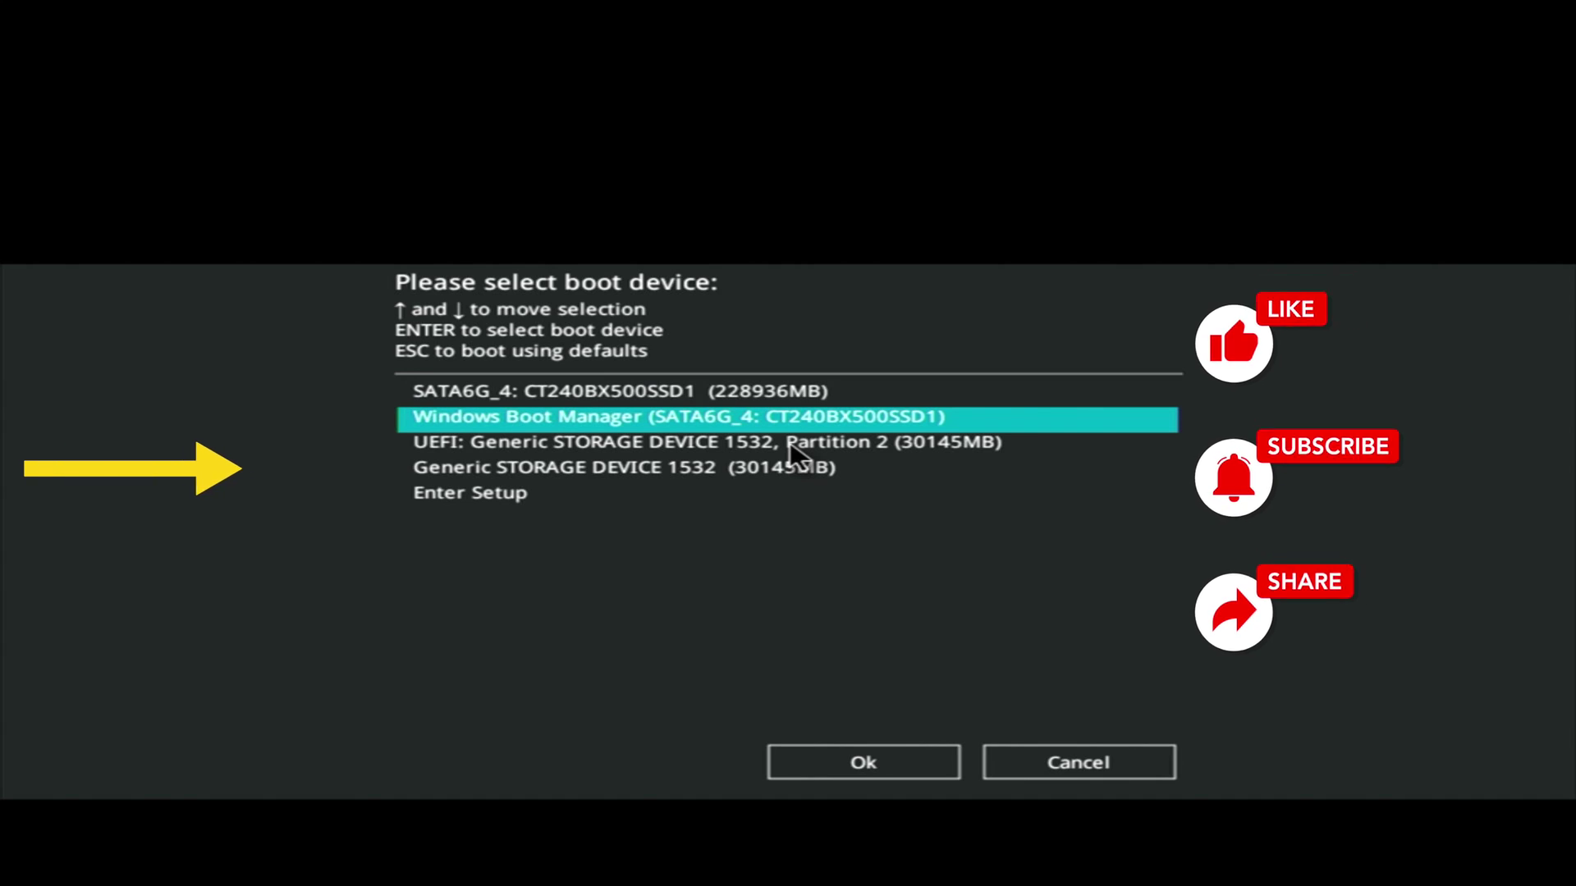
key("Down")
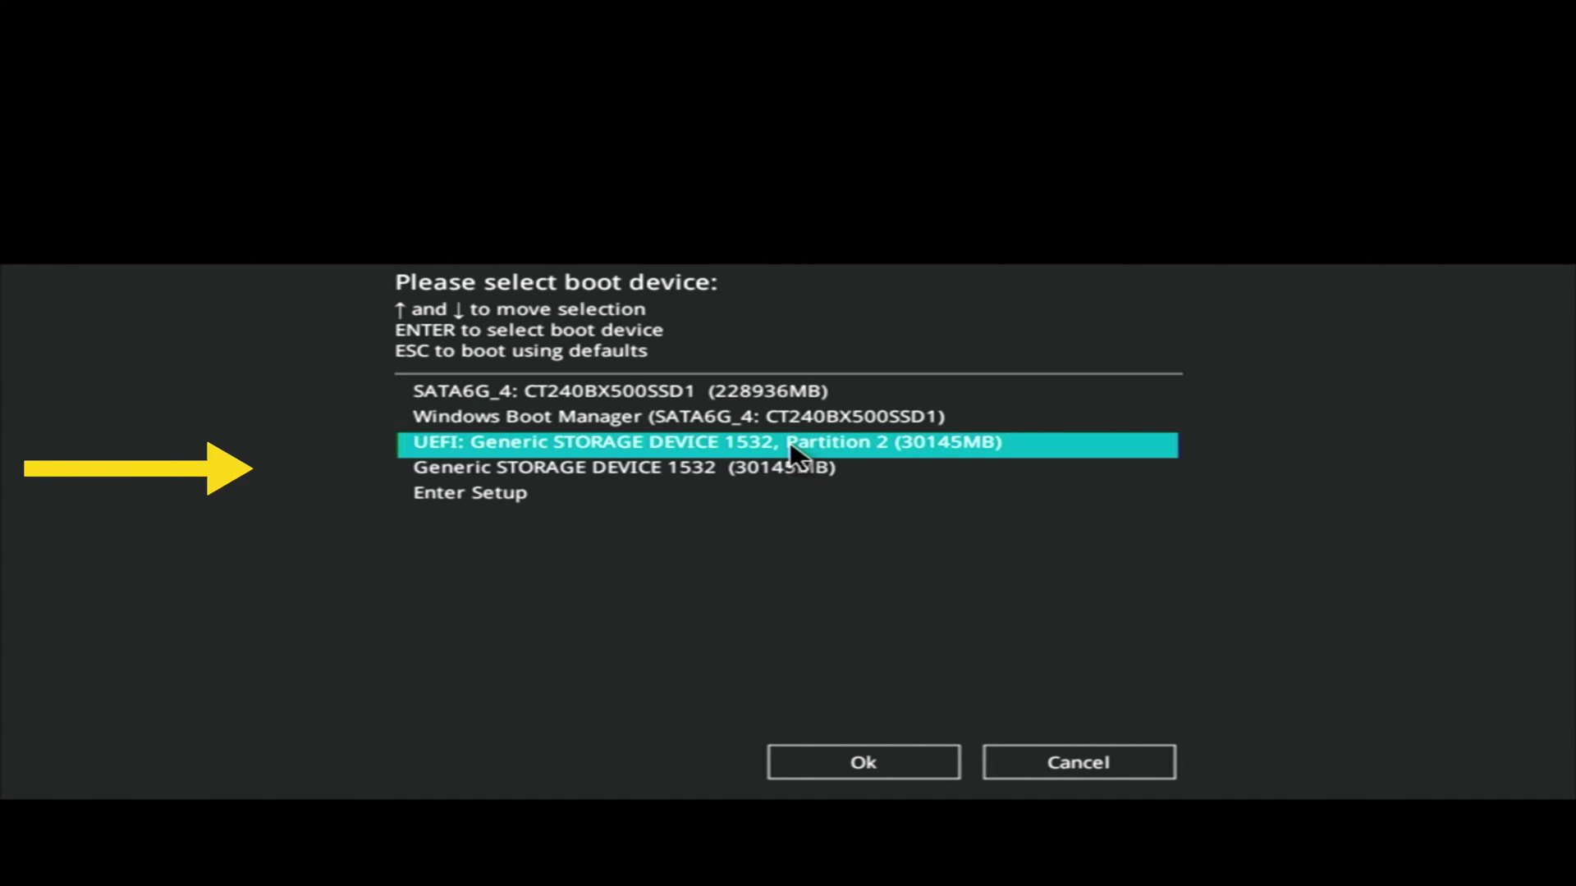
key("Down")
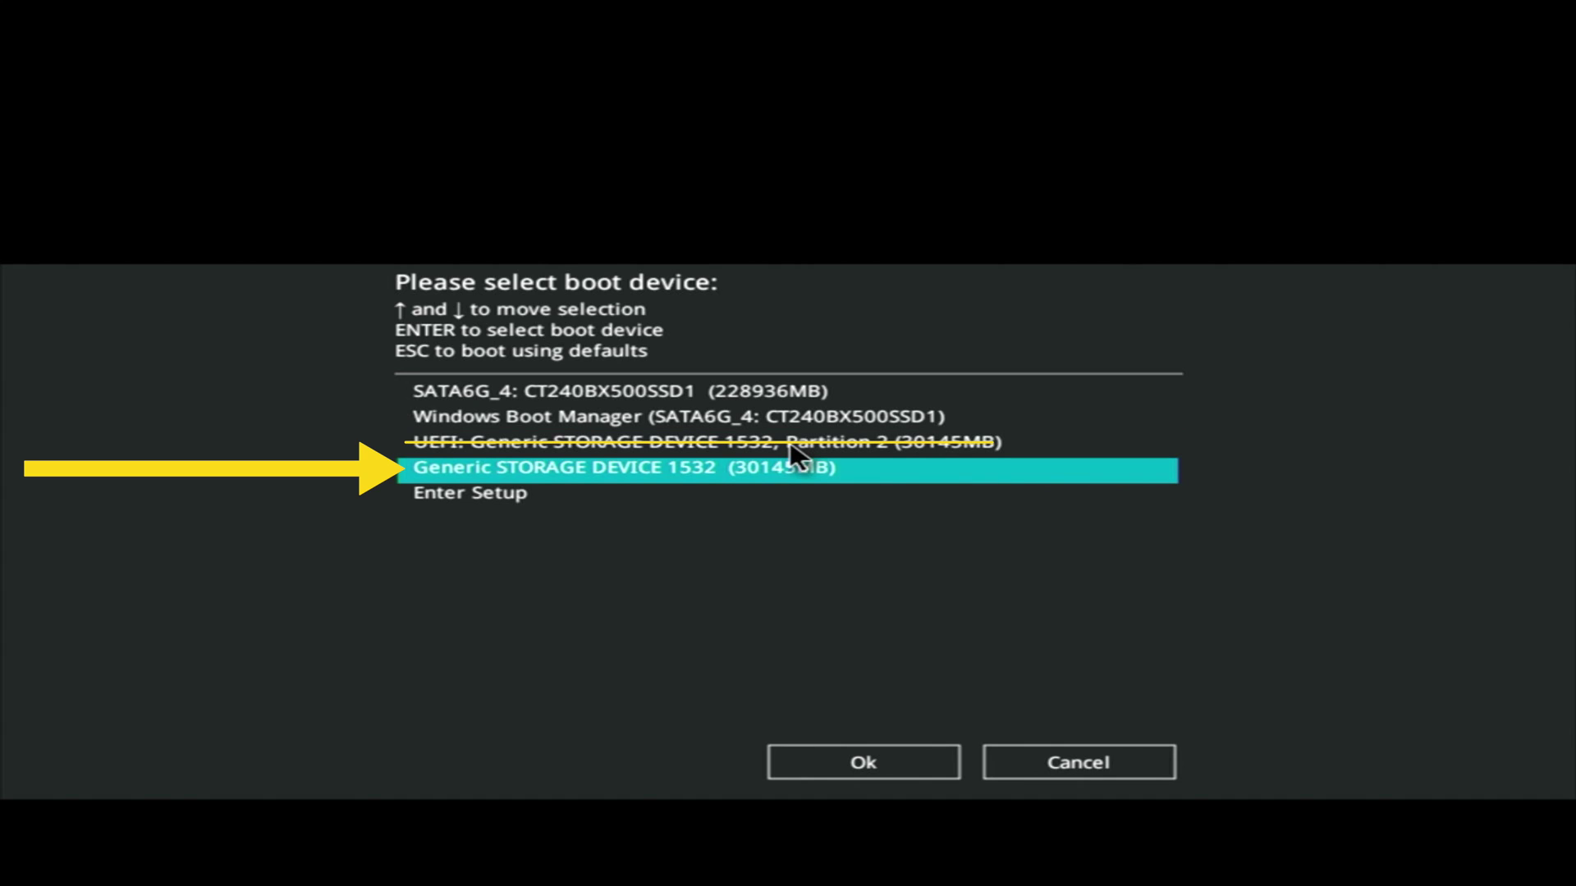
key("Up")
key("Down")
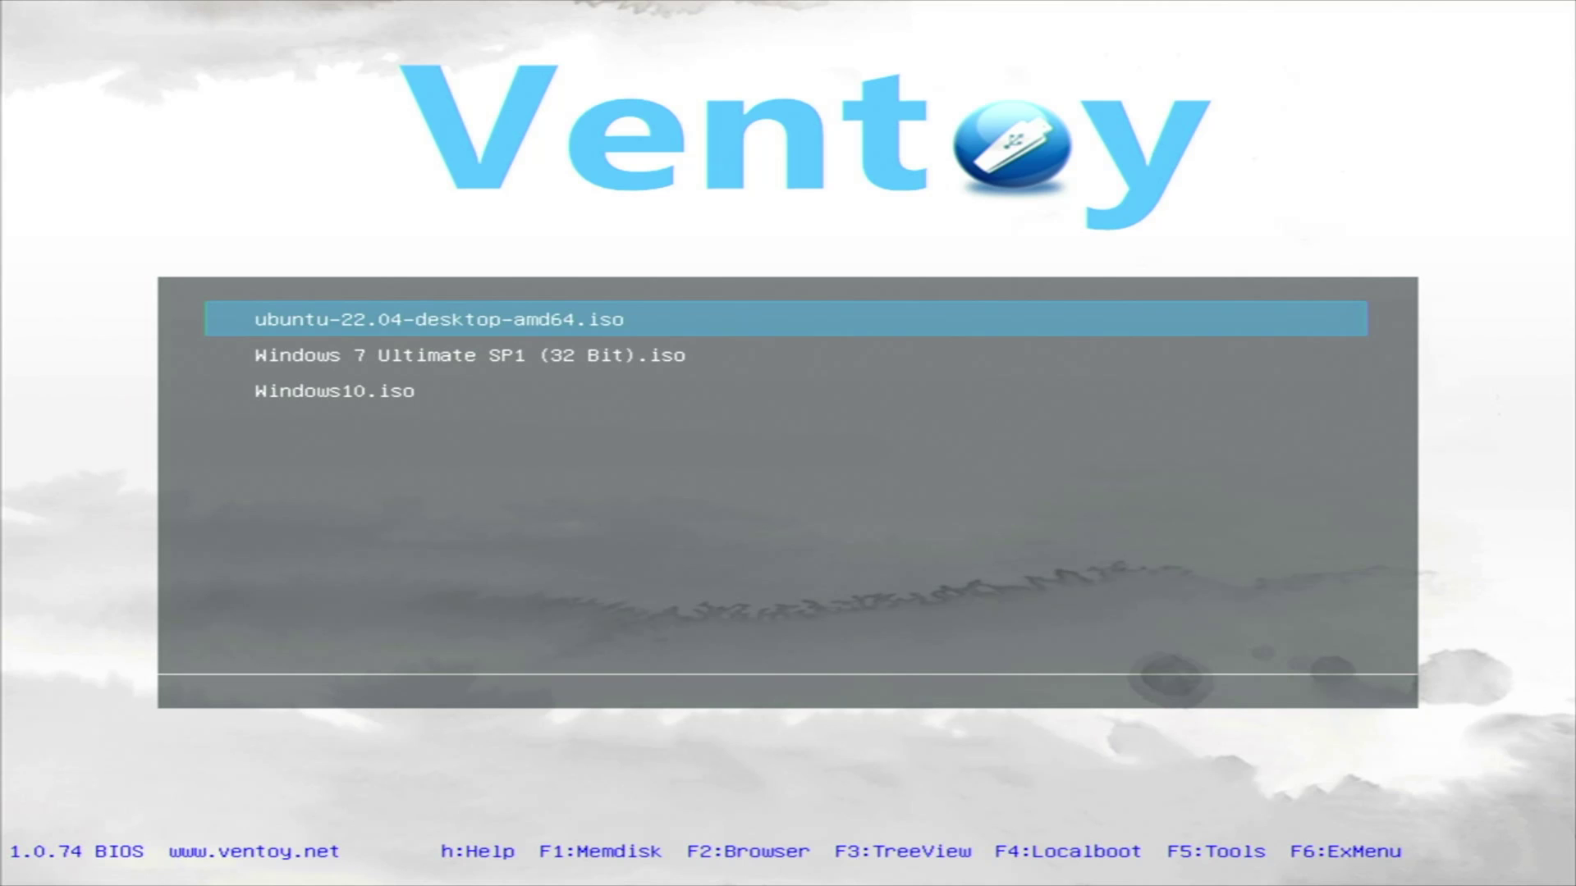
key("Down")
key("Up")
key("Down")
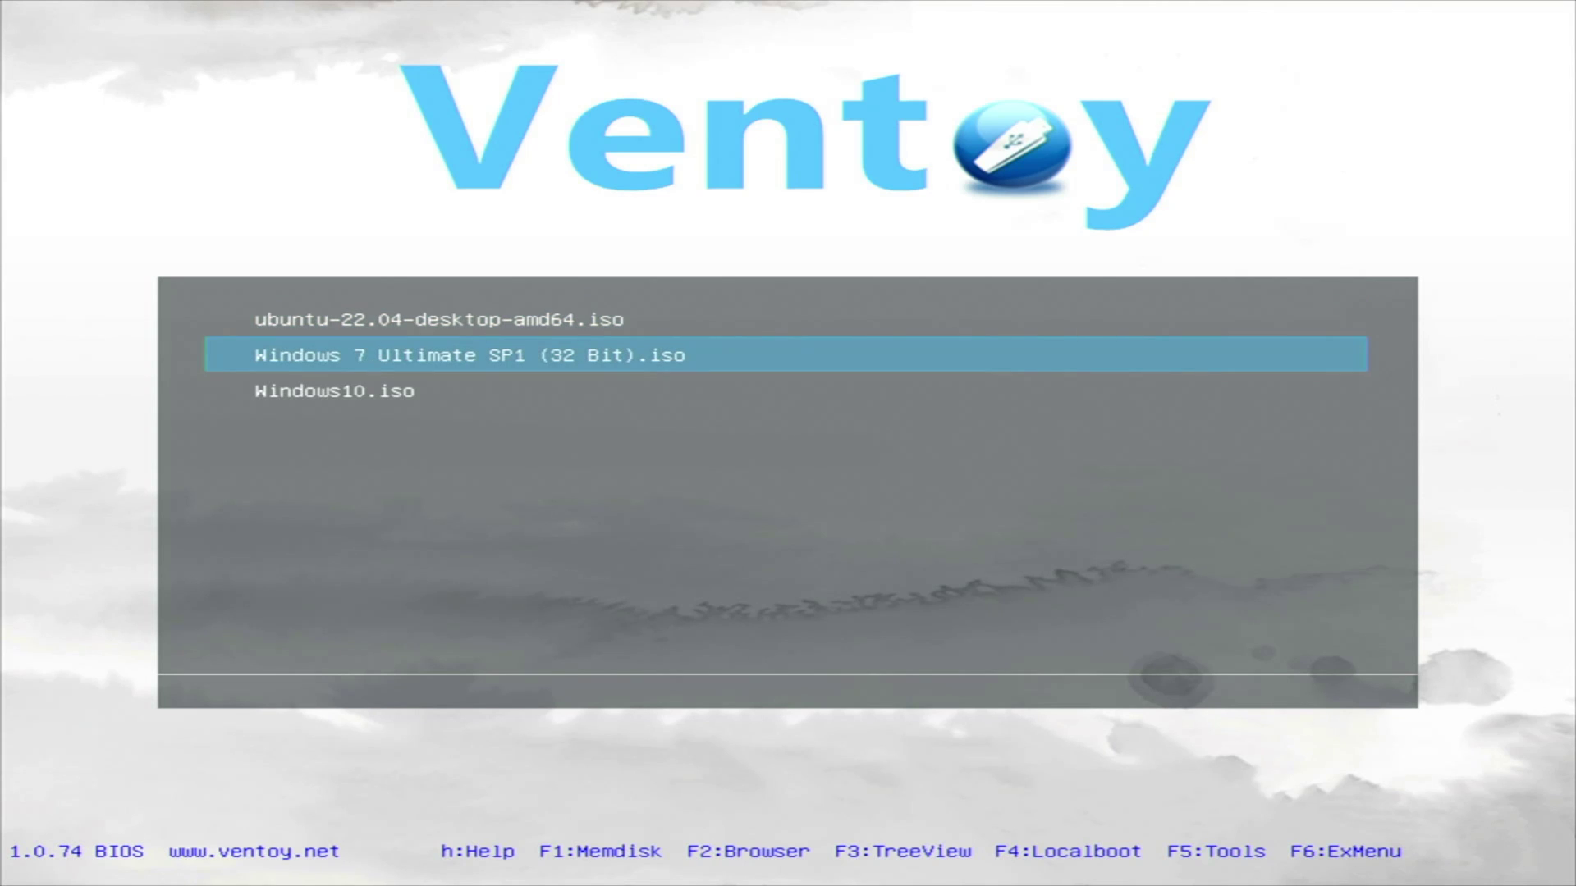
key("Return")
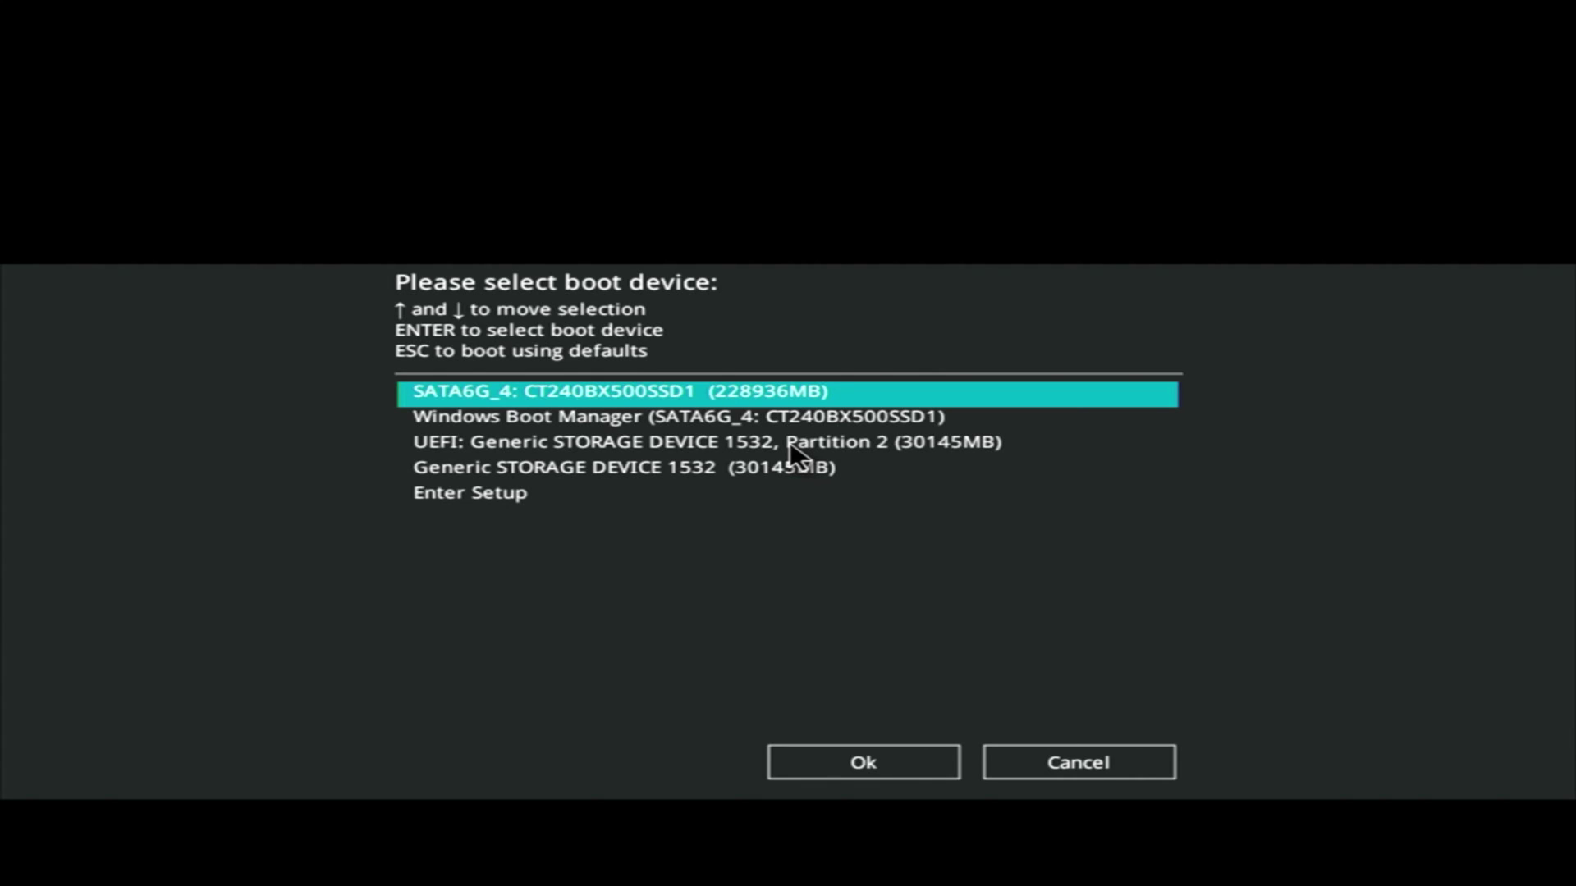
key("Down")
key("Down")
key("Down")
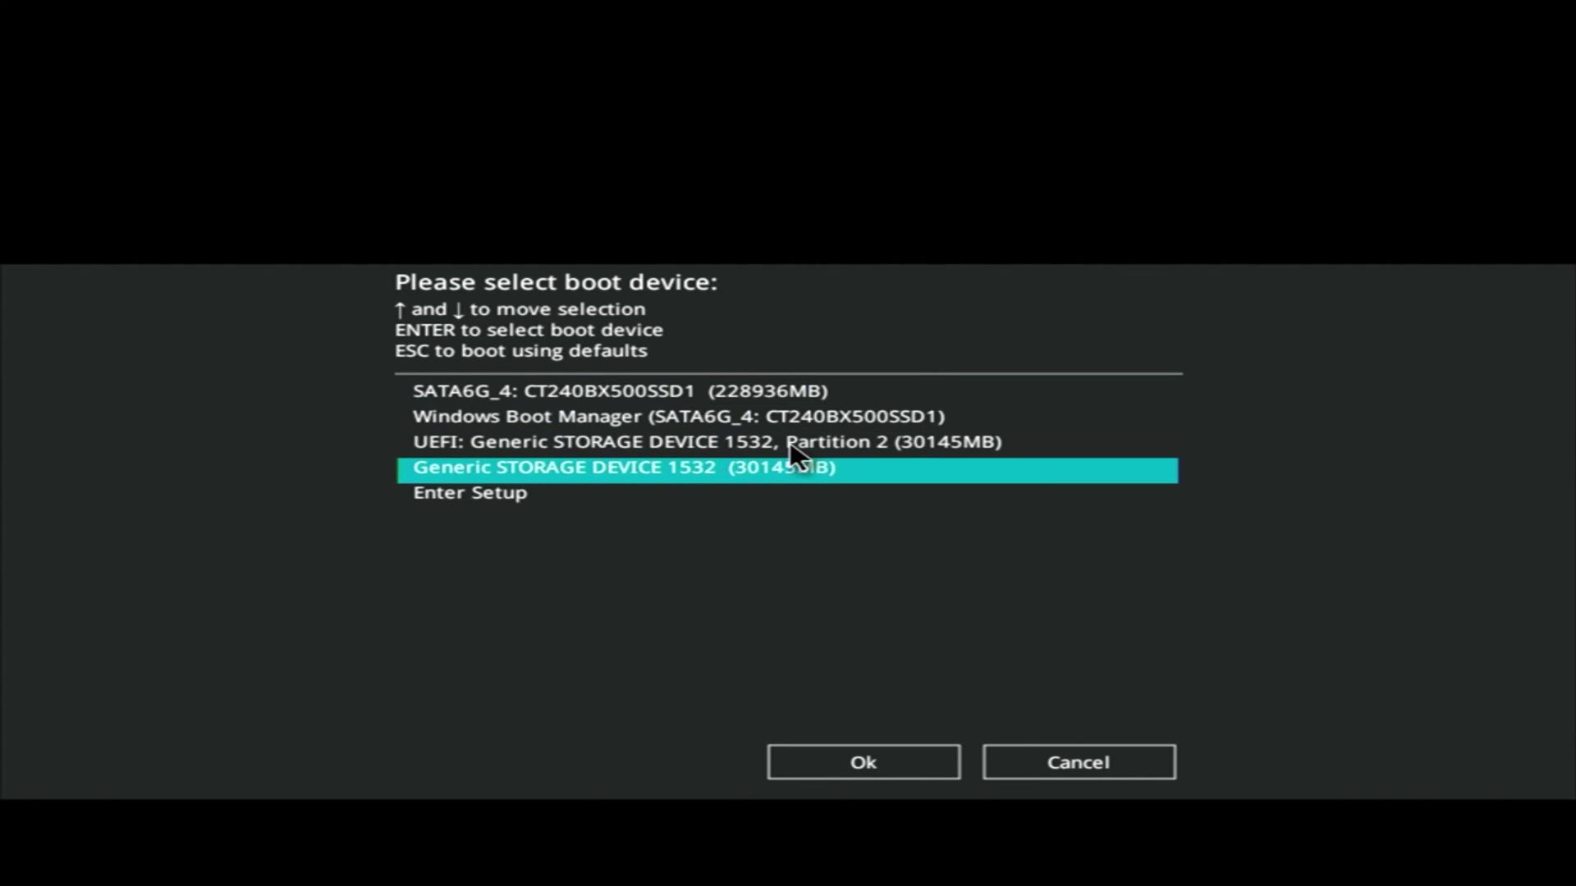
Boot ubuntu-22.04 in legacy BIOS mode, then view and close the Ventoy hotkey help.
key("Return")
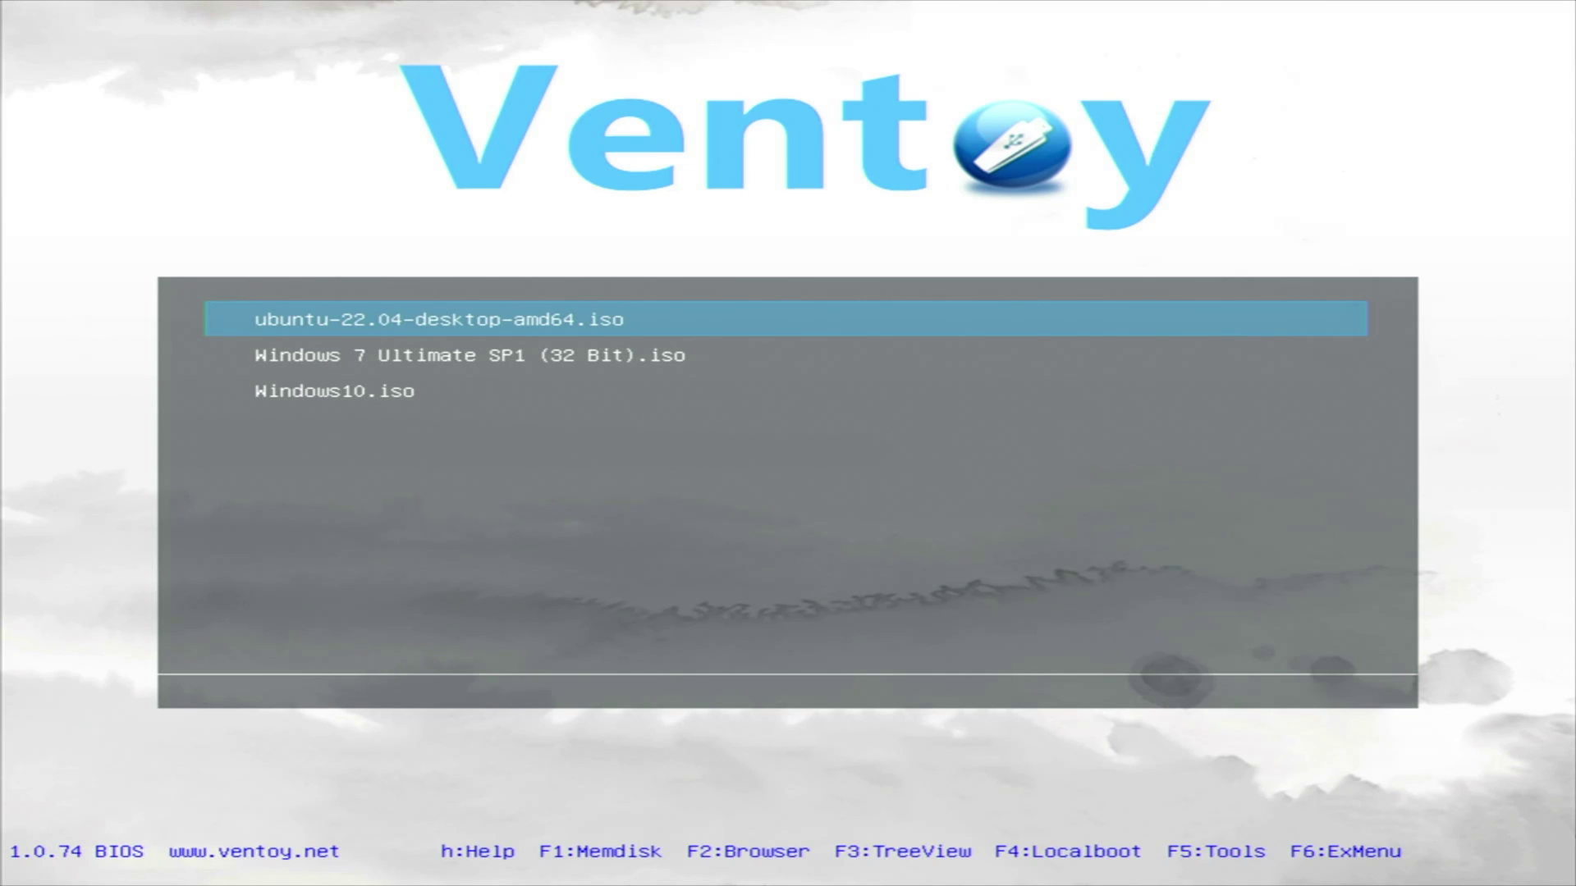
key("Return")
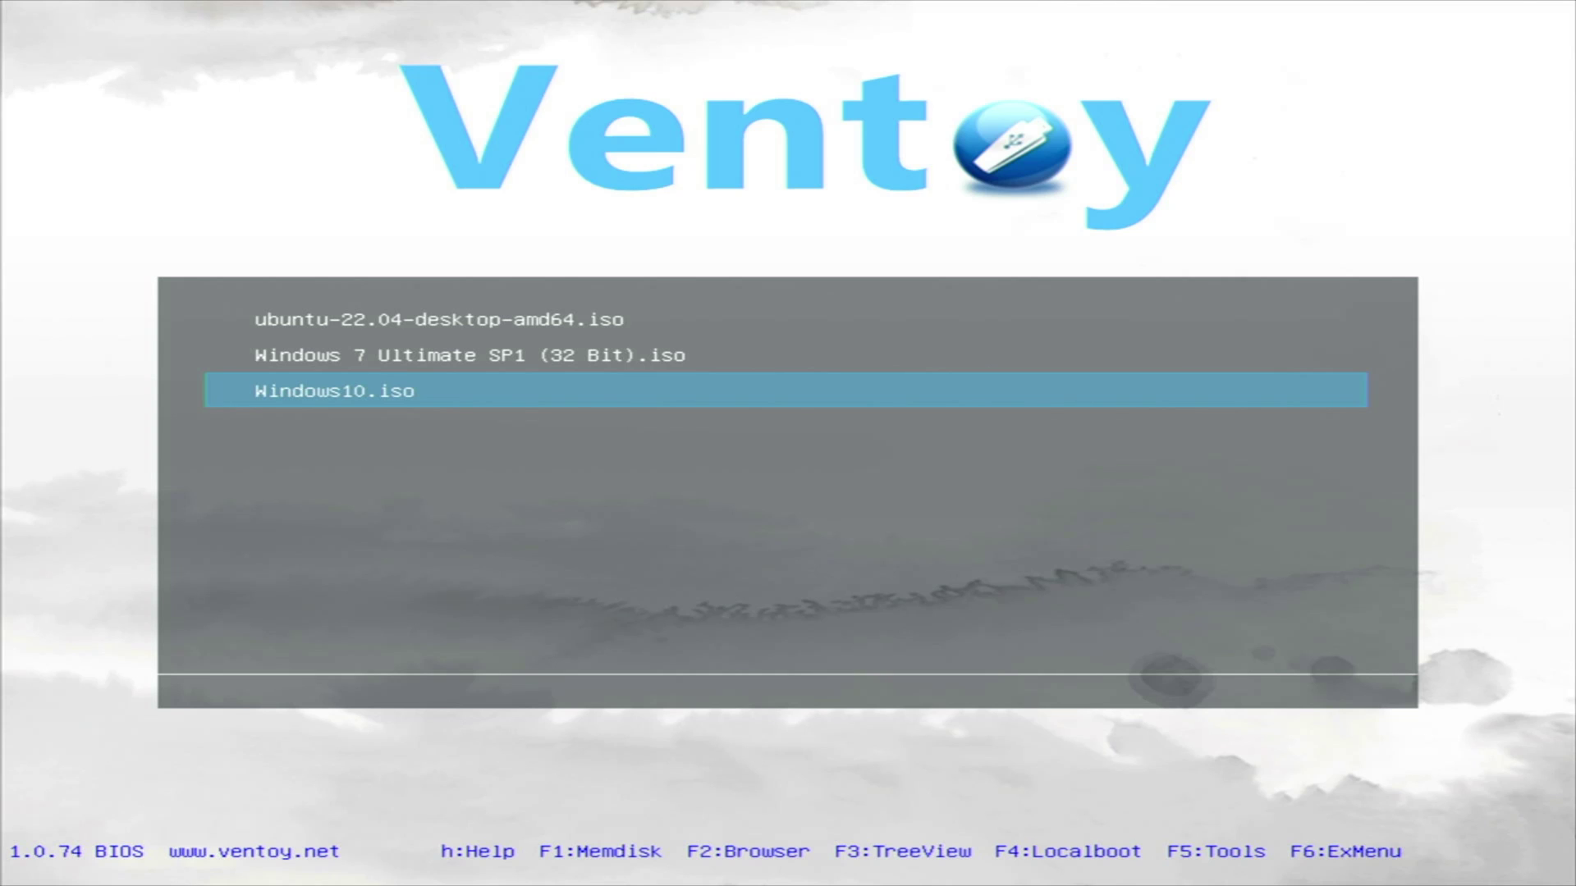
key("h")
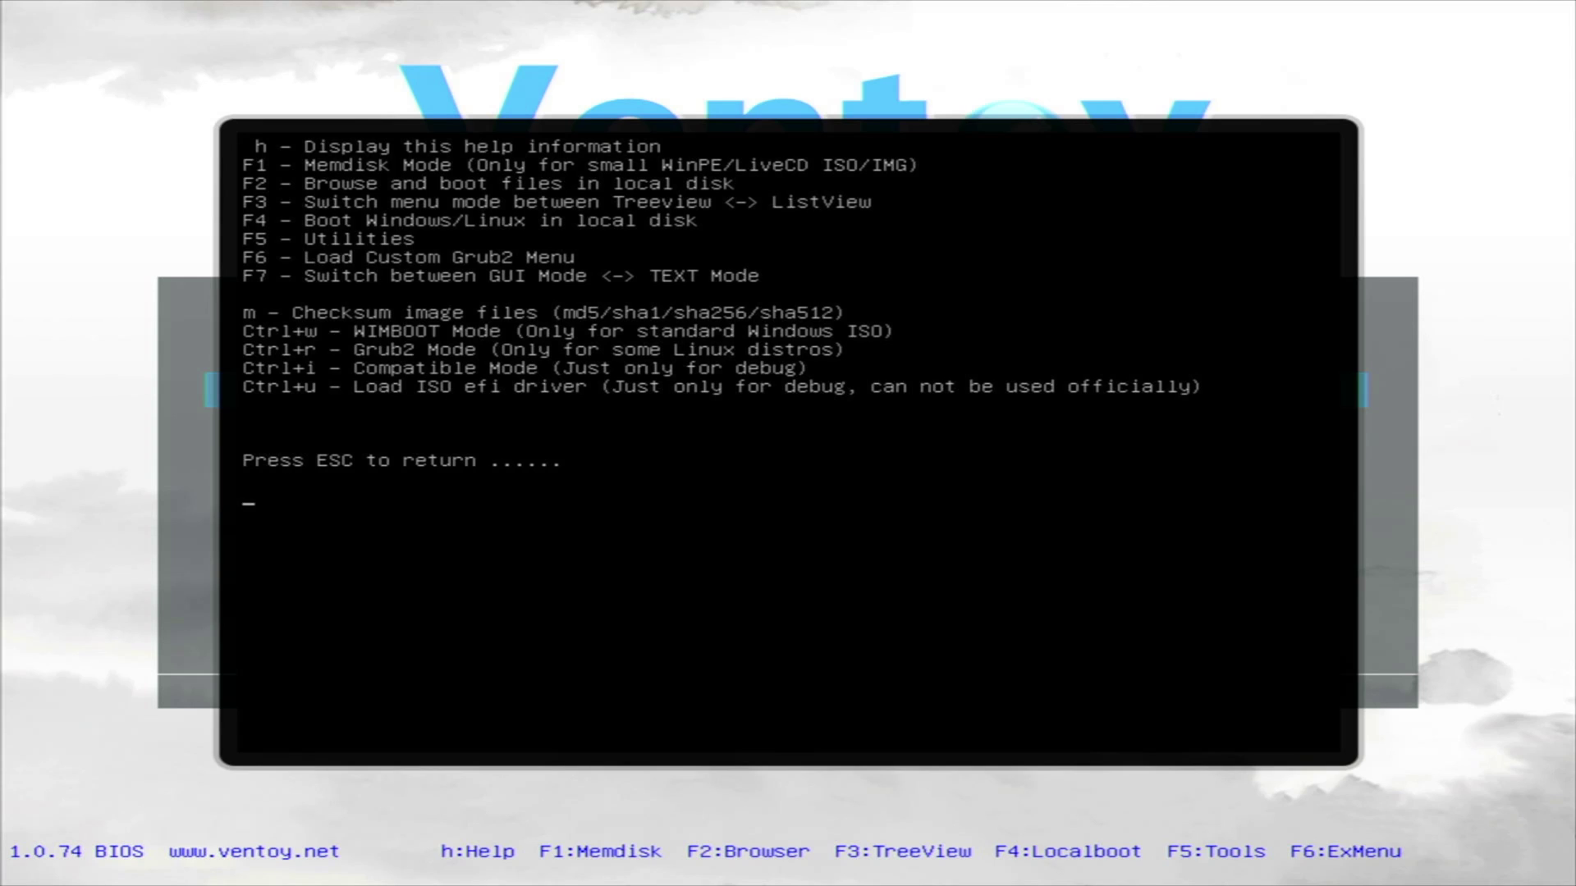
key("Escape")
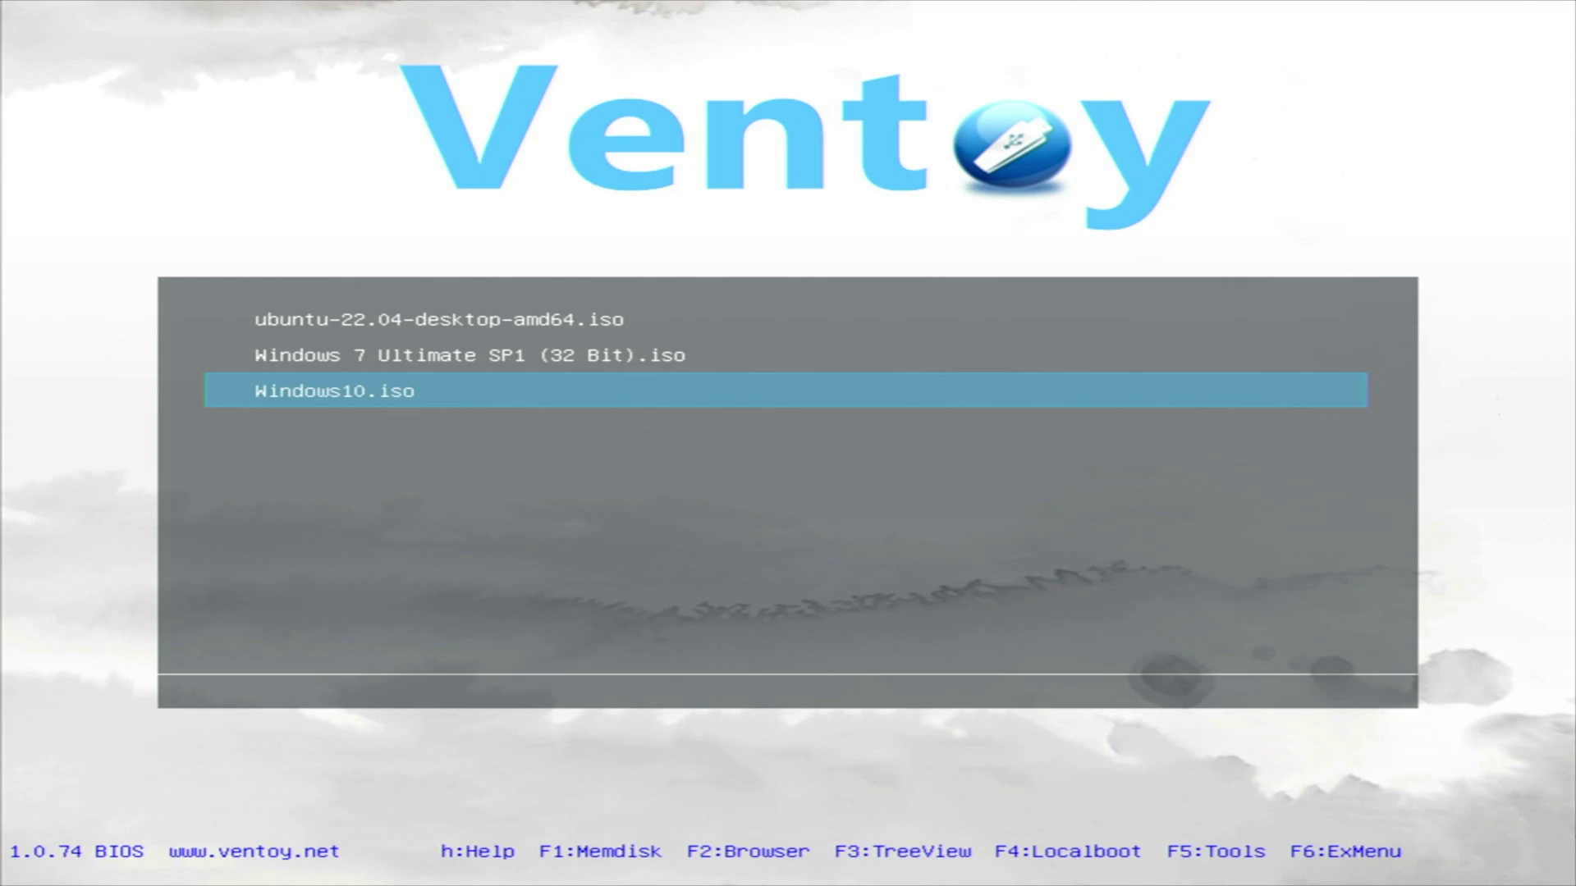
Browse disks with F2 to list the Ventoy partition's ISOs, then show F4 Localboot options.
key("F2")
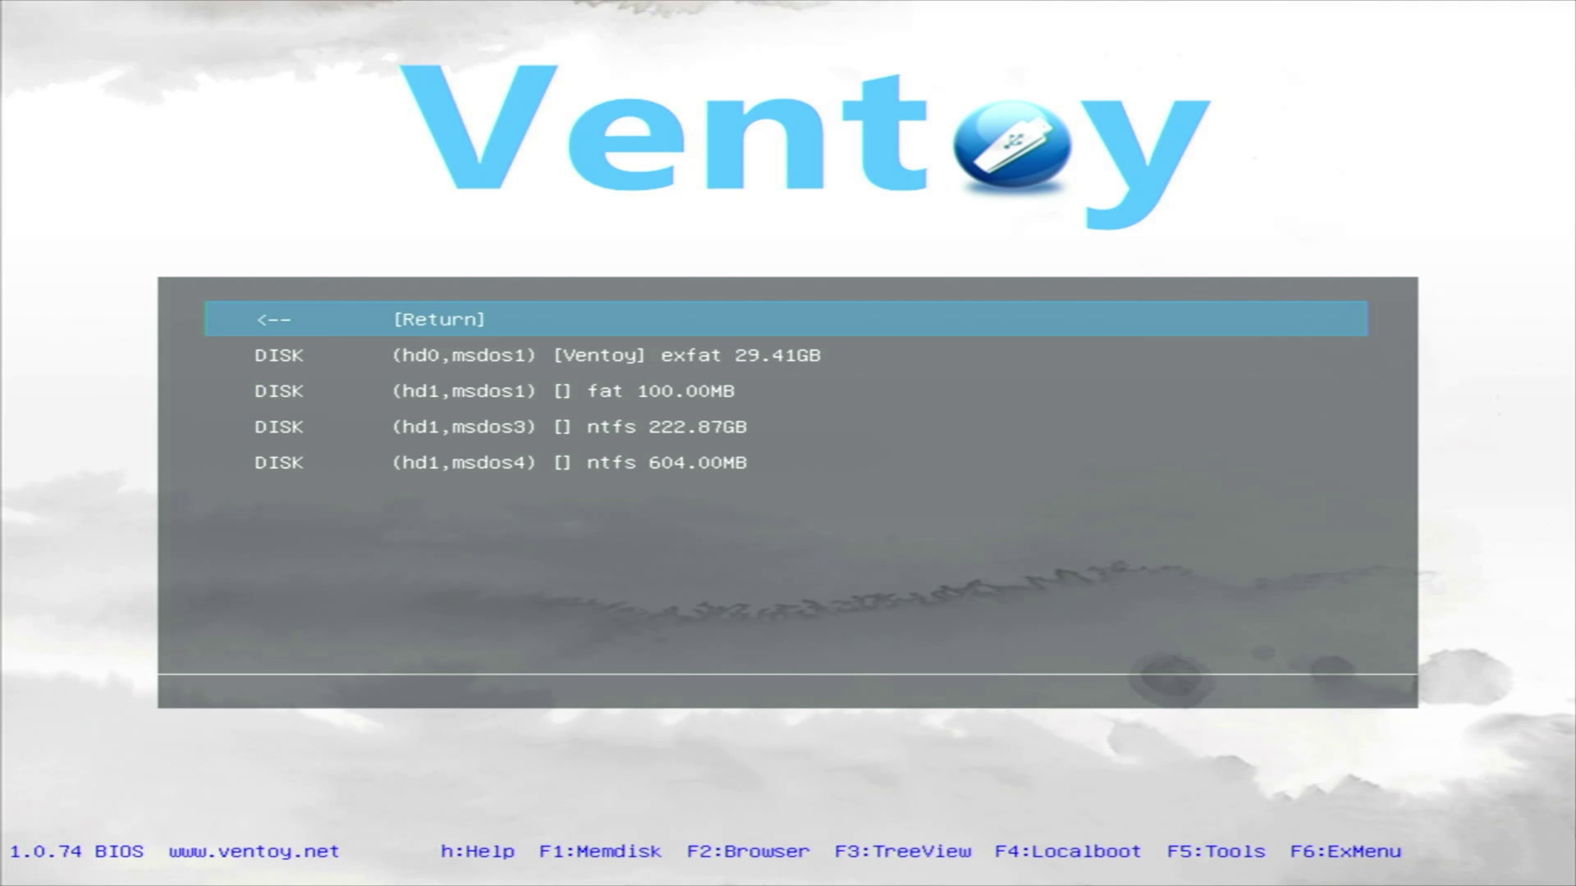
key("Down")
key("Return")
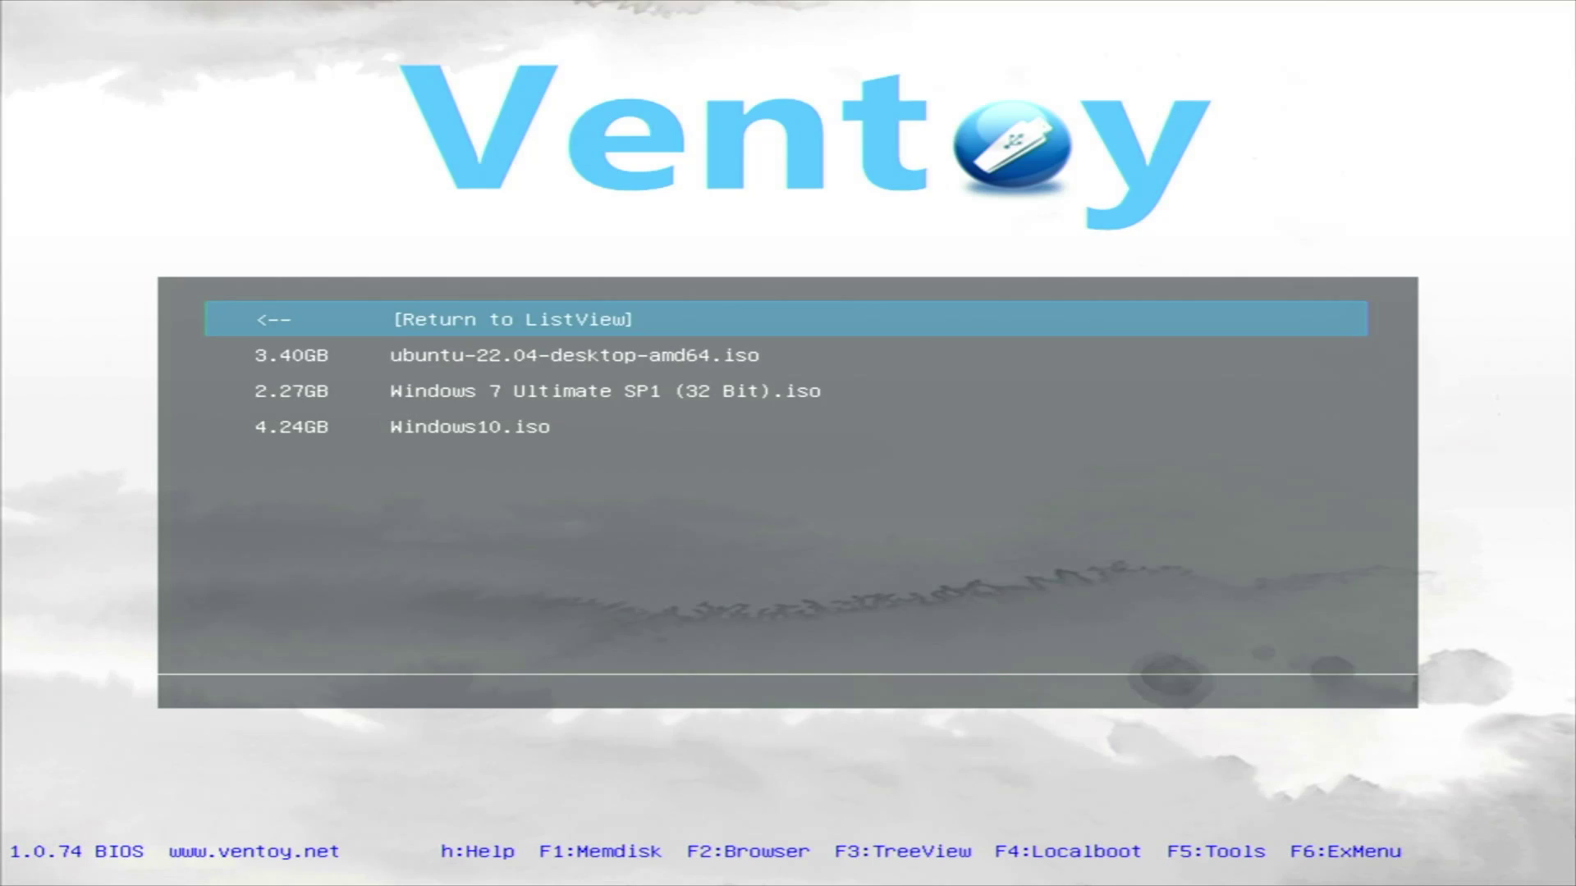
key("Down")
key("Down")
key("Down")
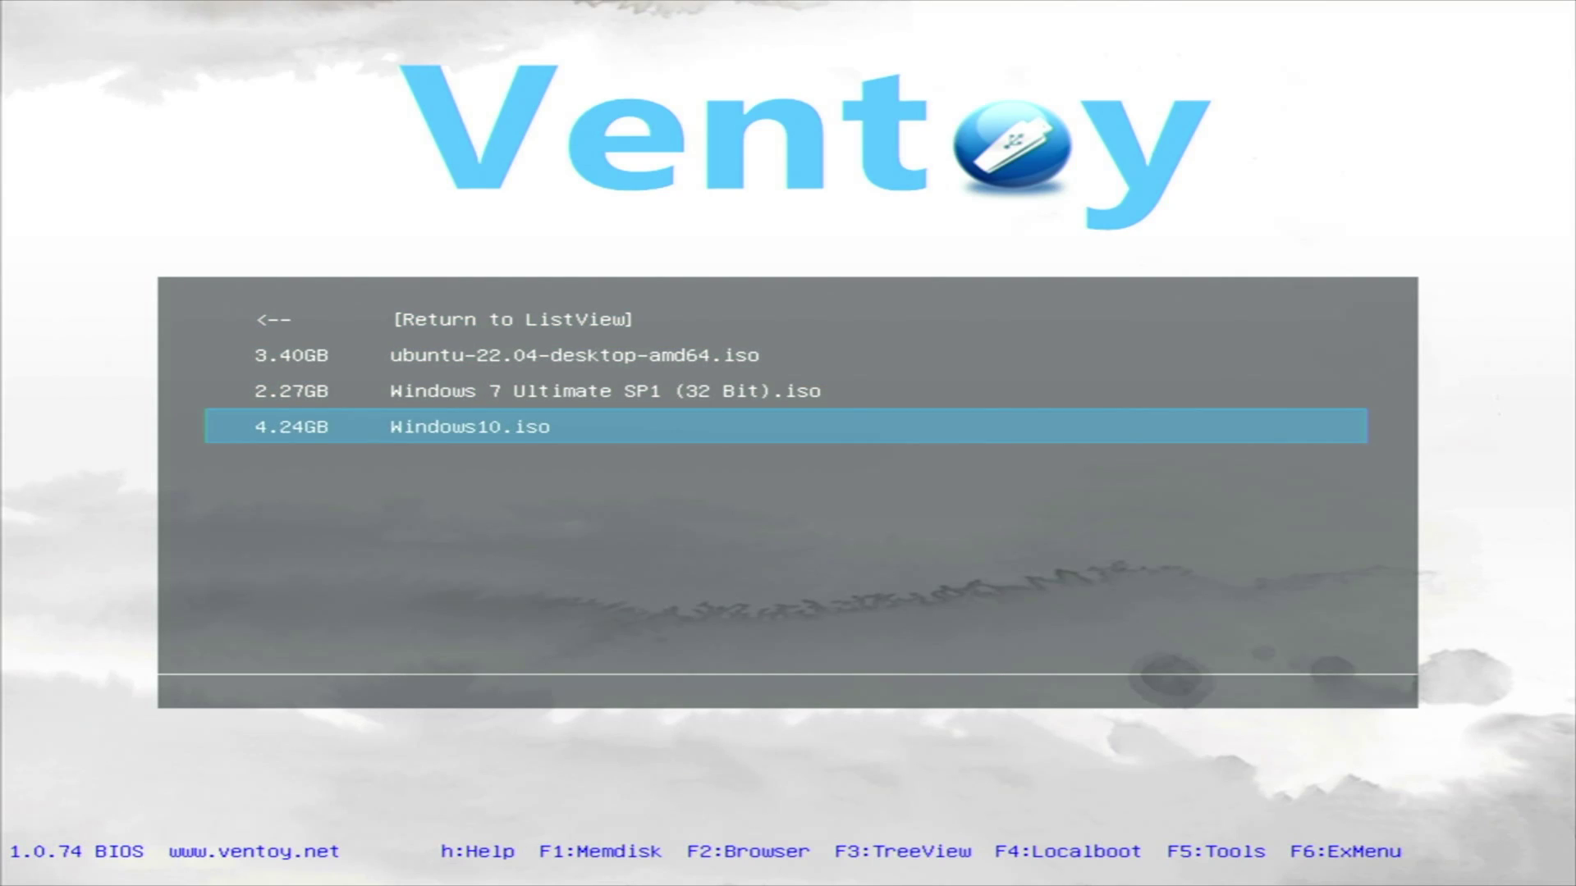
key("F4")
key("Up")
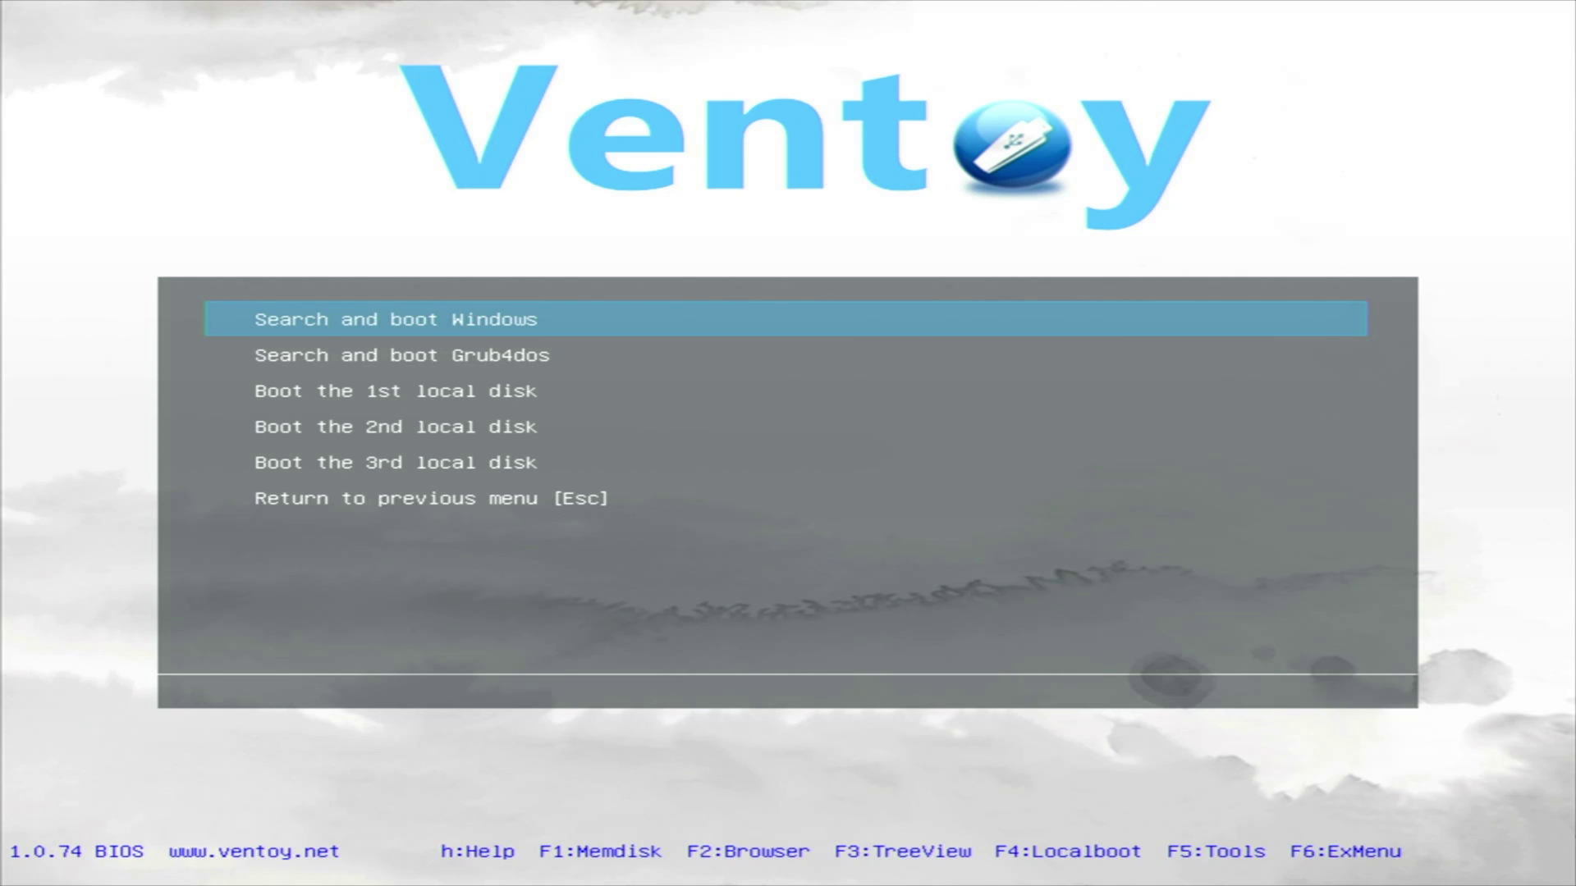
In the F5 tools menu, view Keyboard Layouts, Resolution Configuration and Screen Display Mode.
key("Down")
key("Escape")
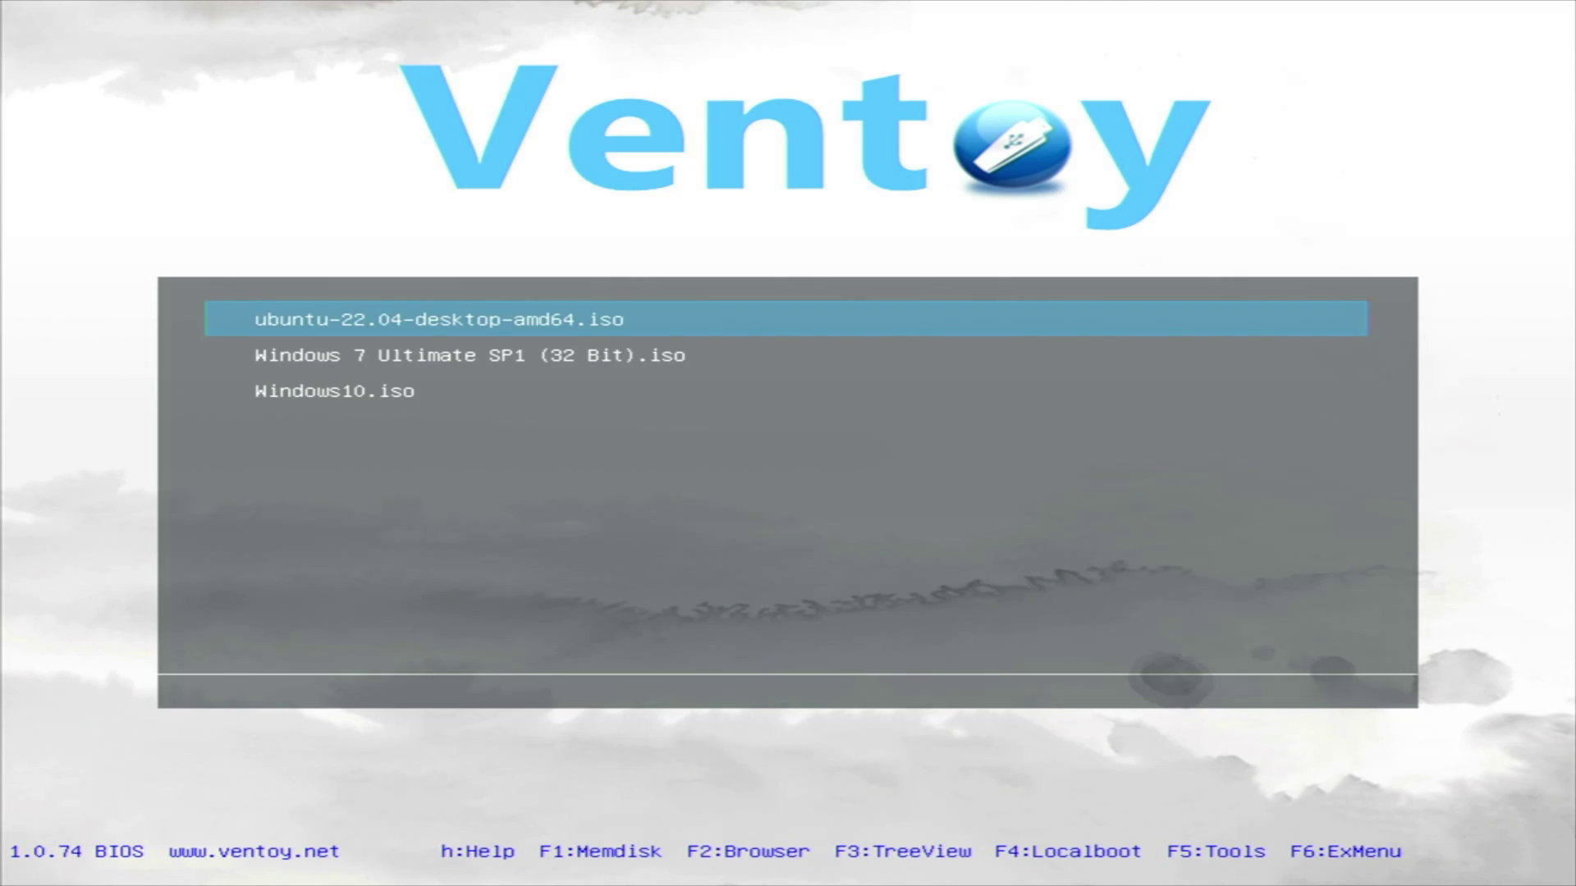
key("F5")
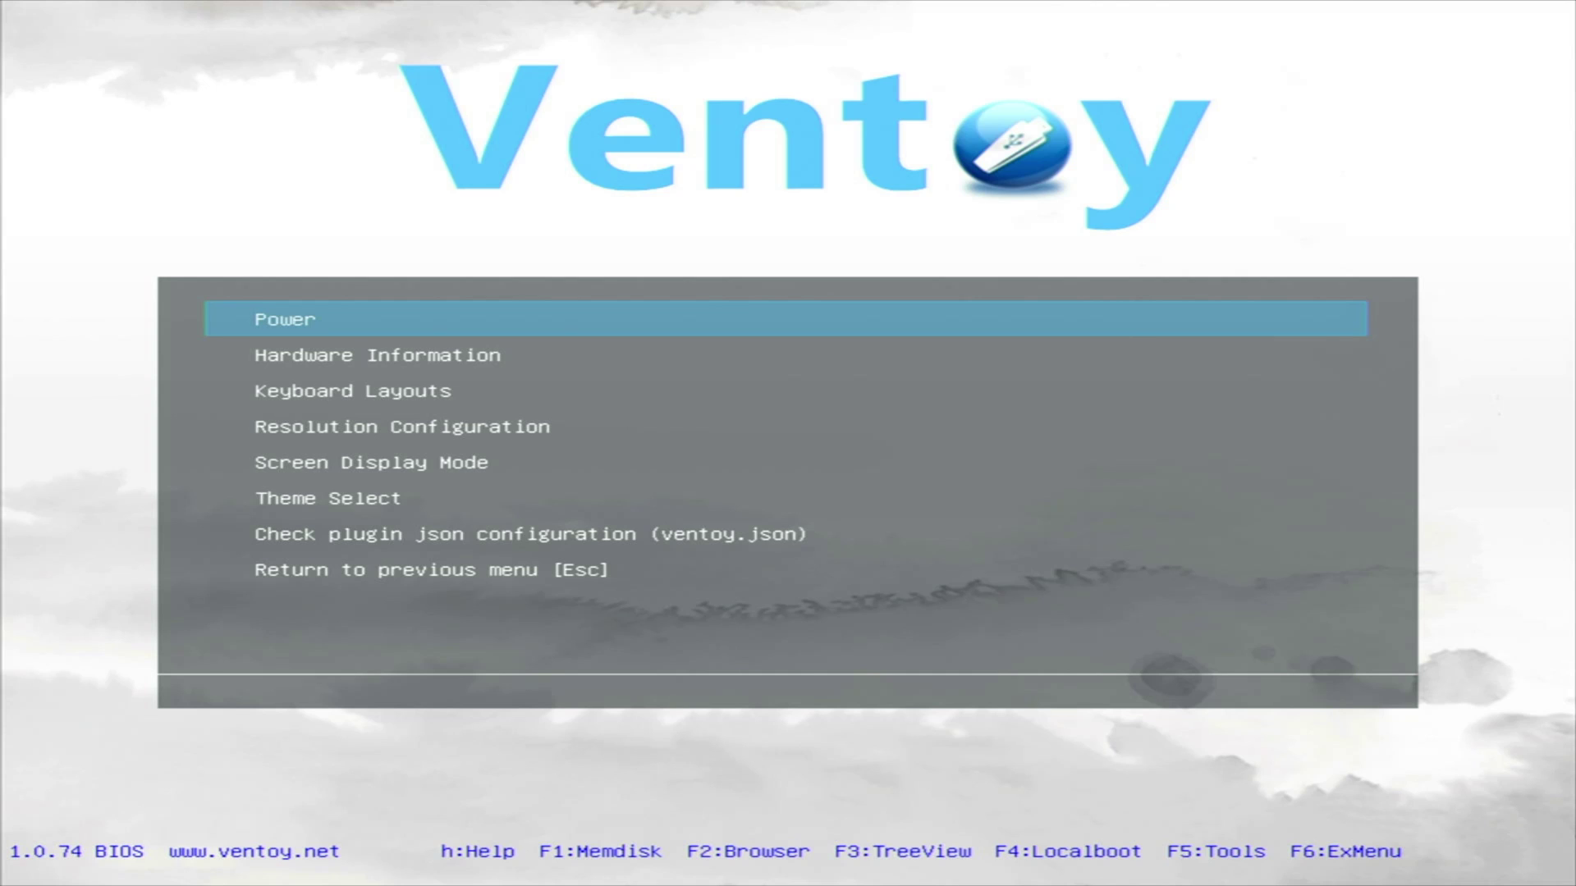
key("Down")
key("Down")
key("Return")
key("Escape")
key("Down")
key("Down")
key("Down")
key("Return")
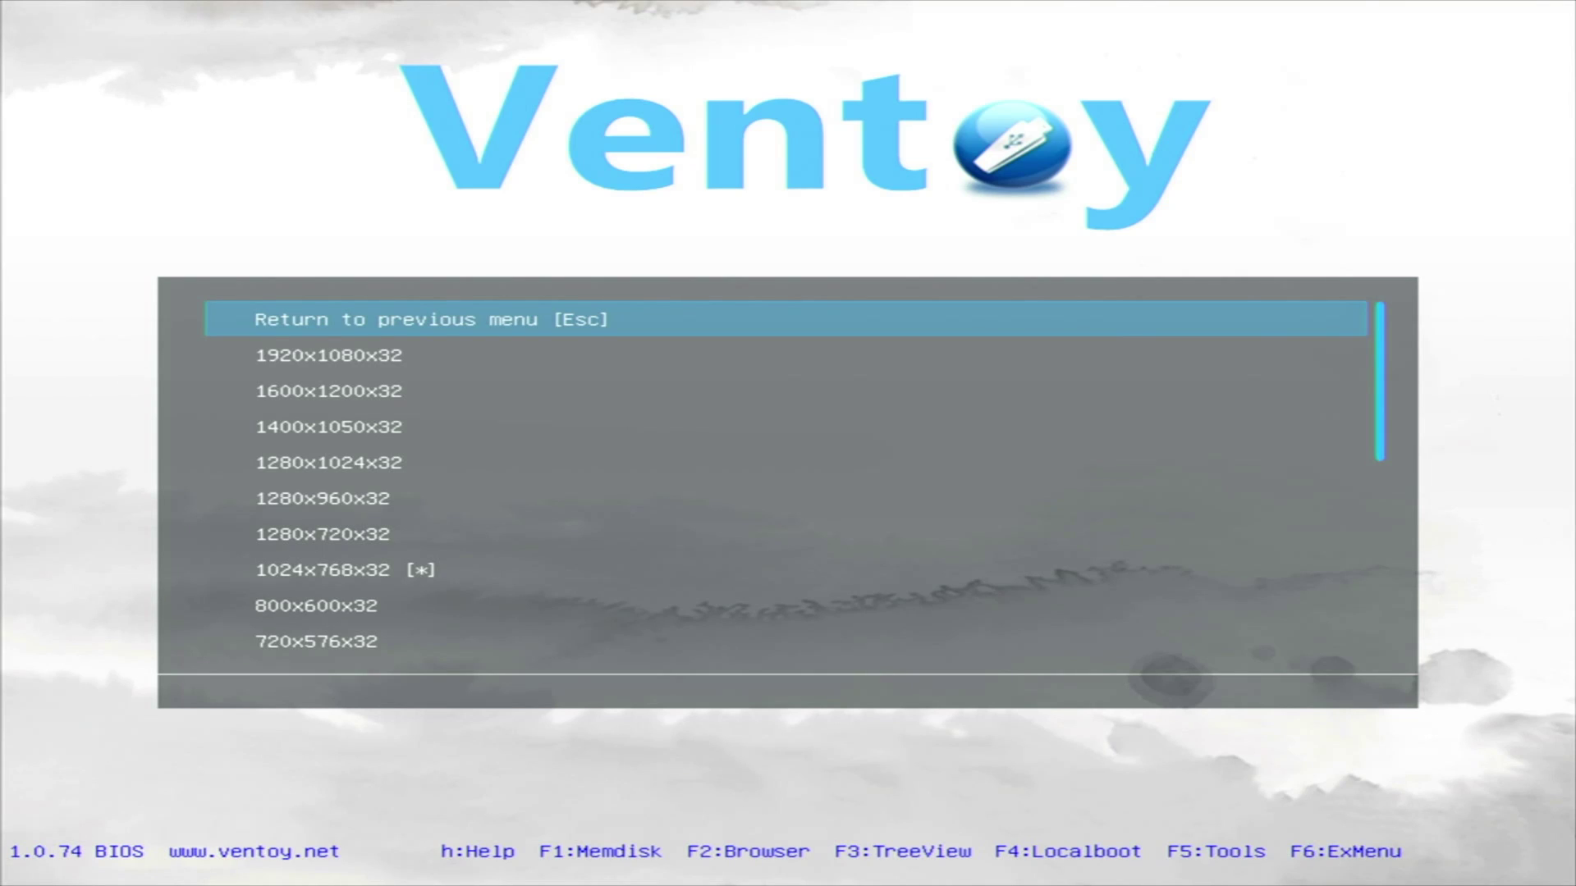
key("Escape")
key("Down")
key("Return")
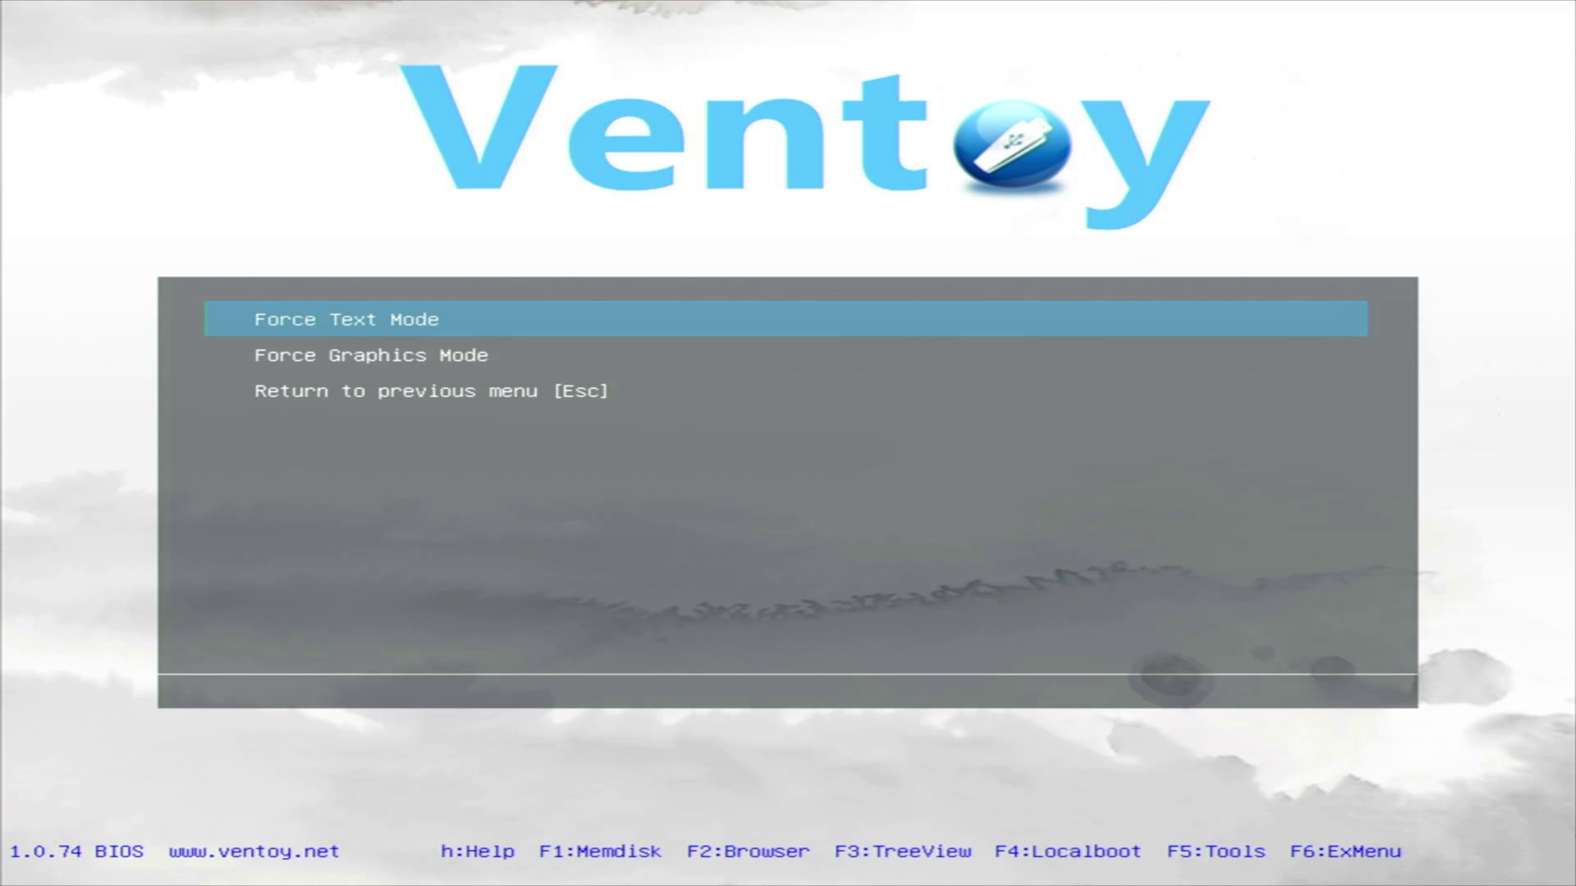
key("Escape")
Open Check plugin json configuration to list the plugin checks.
key("Home")
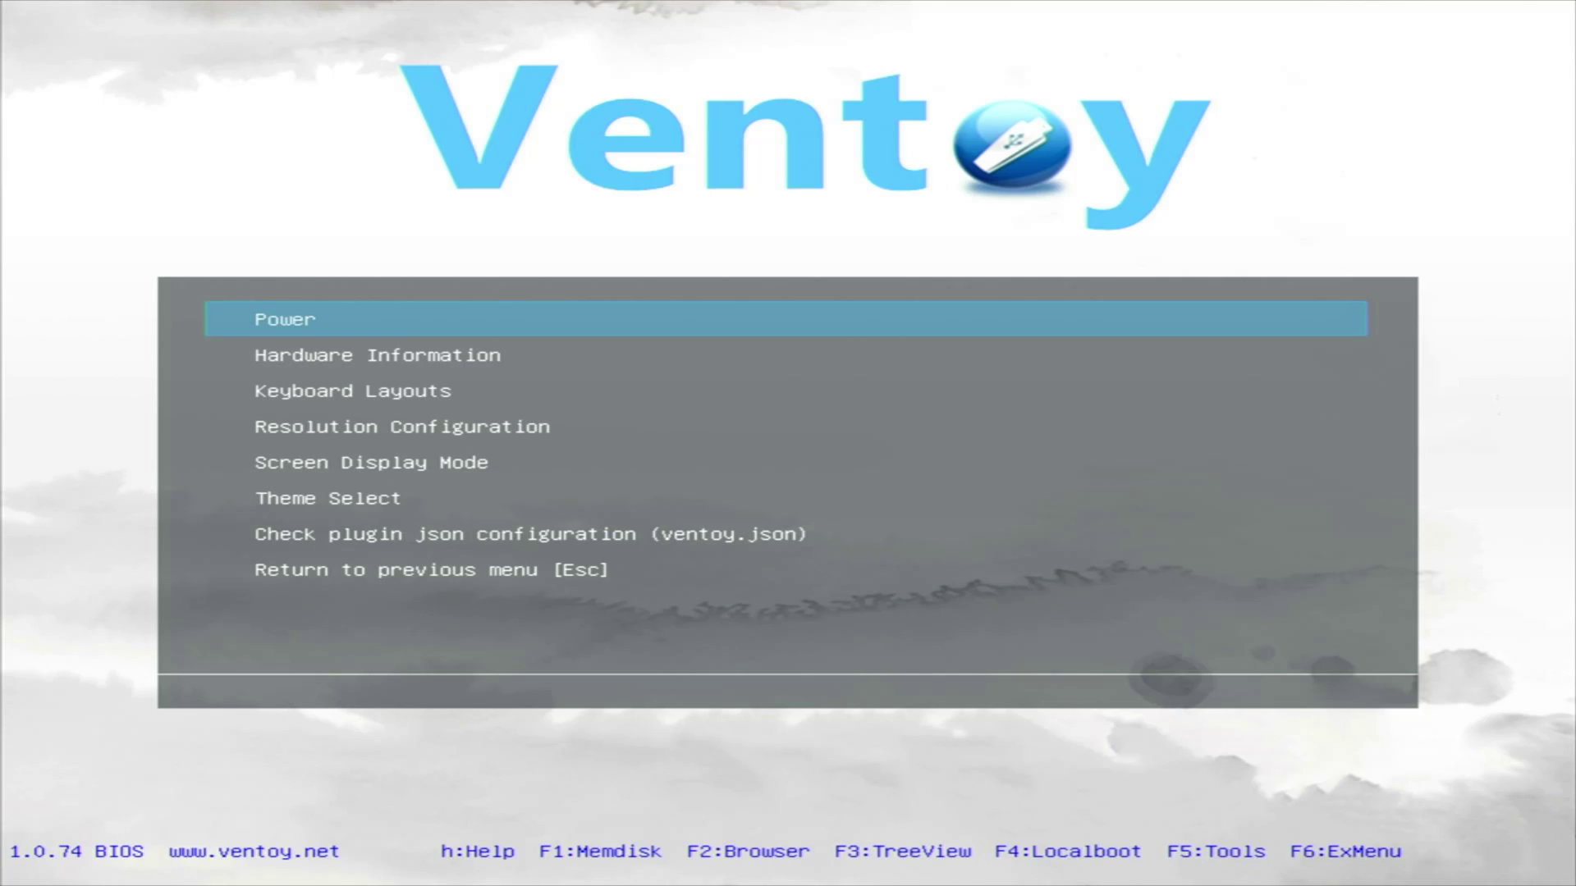
key("Down")
key("Down")
key("Down")
key("Down")
key("Down")
key("Down")
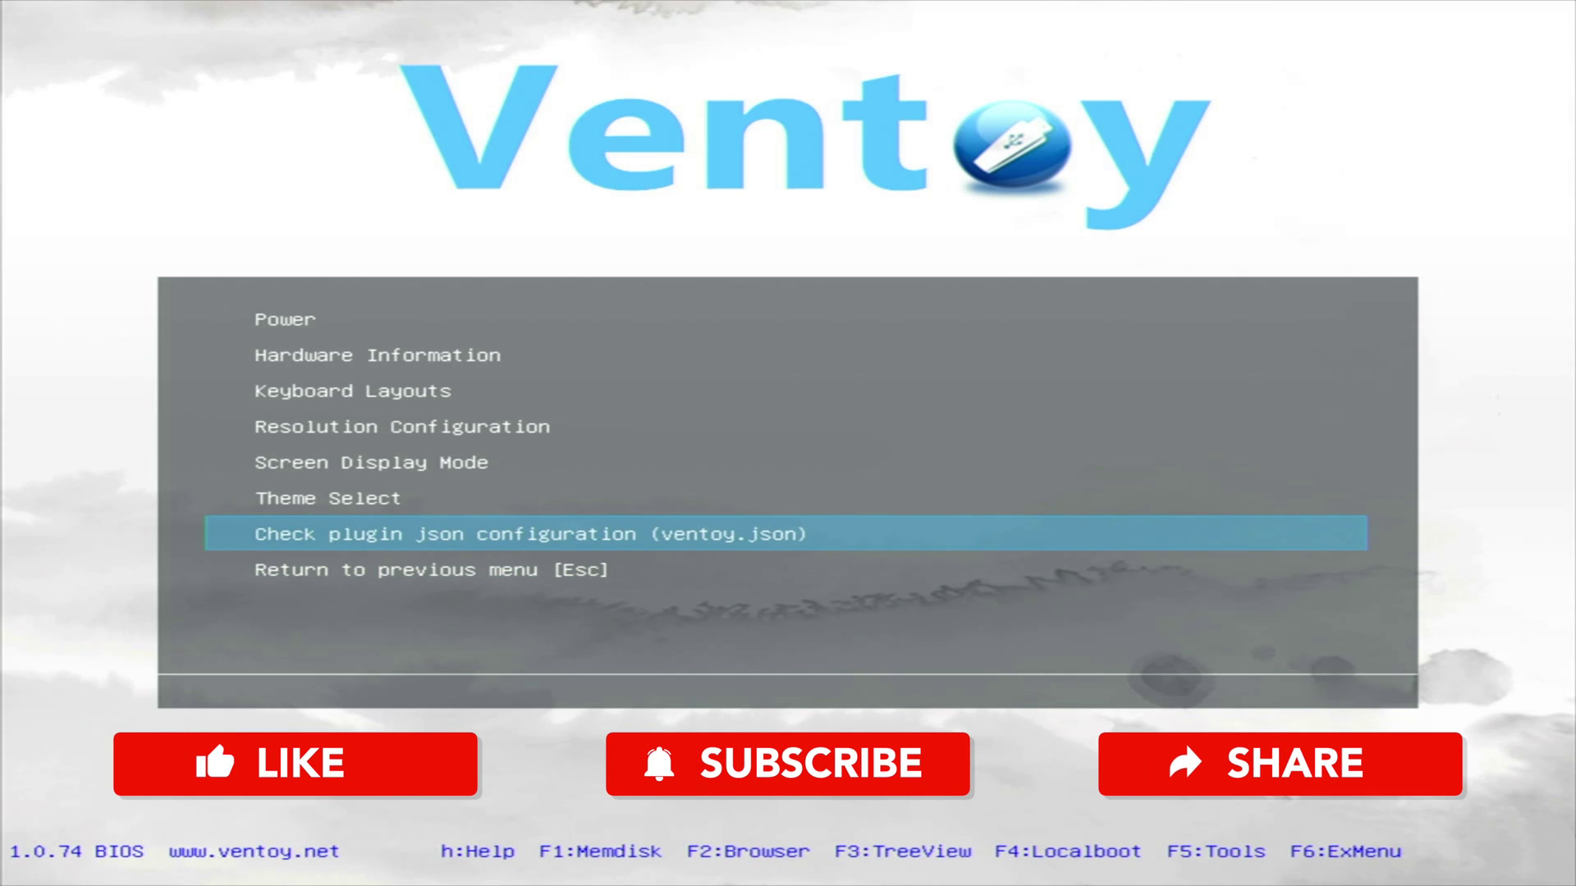
key("Return")
key("Down")
key("Down")
key("Down")
key("Down")
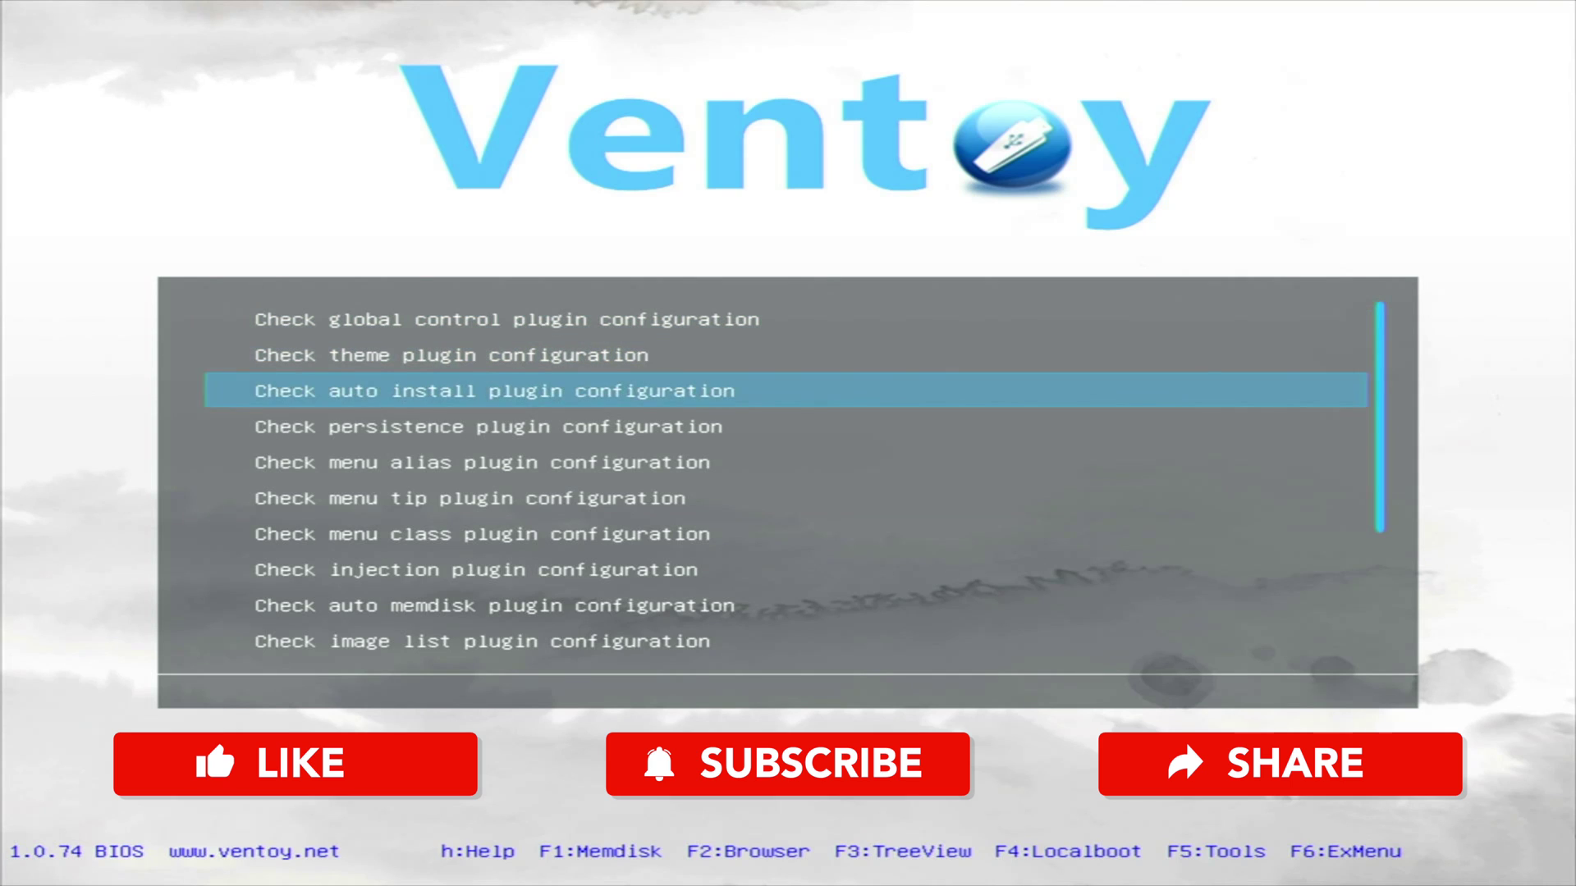